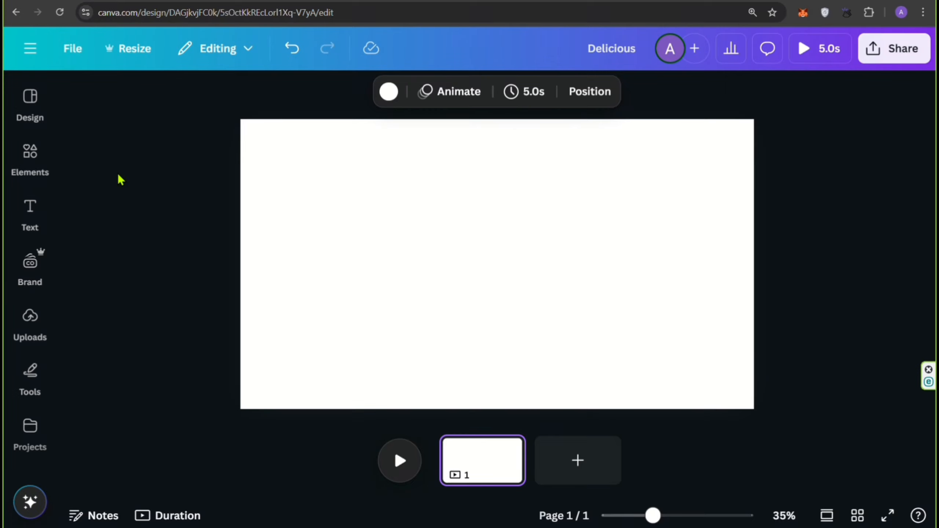
Step: Search the elements library for "dark backgroun"
{"action": "left_click", "coordinate": [30, 155]}
{"action": "left_click", "coordinate": [107, 97]}
{"action": "type", "text": "dark b"}
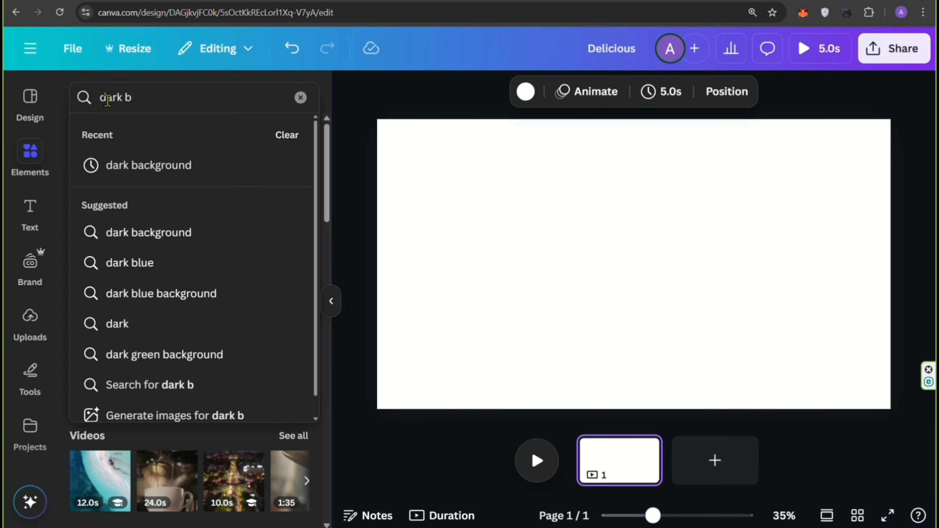
{"action": "type", "text": "ackgroun"}
{"action": "key", "text": "Return"}
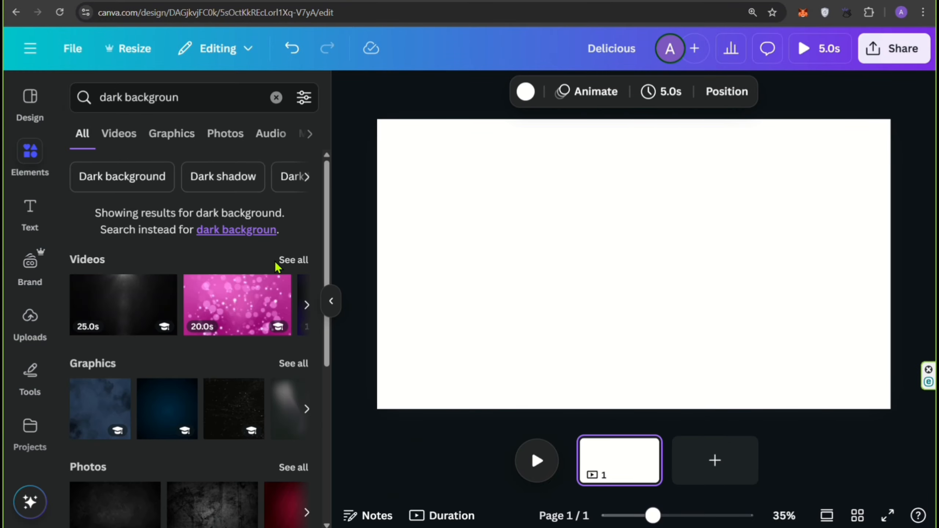
Step: Browse all matching photos and add the plain black wall-and-floor photo beside the teal one to the page
{"action": "scroll", "coordinate": [305, 383], "scroll_direction": "down", "scroll_amount": 2}
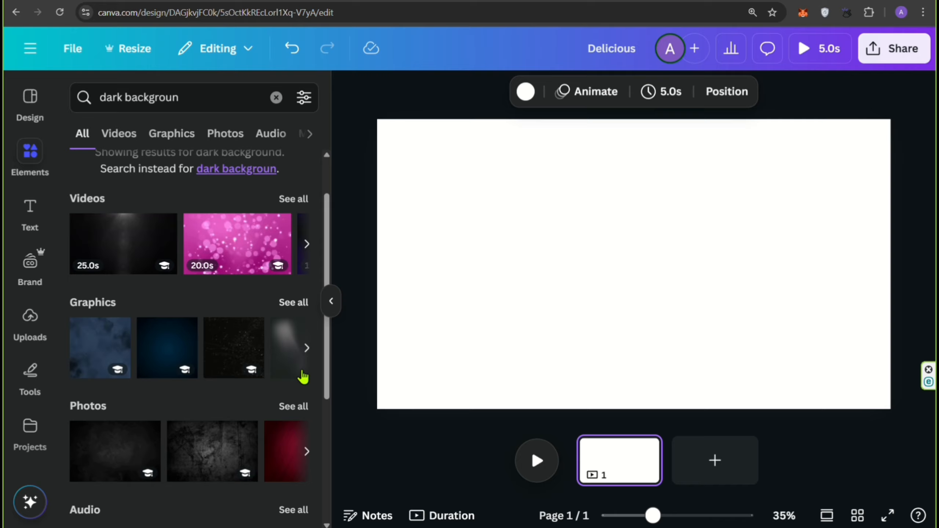
{"action": "left_click", "coordinate": [285, 406]}
{"action": "scroll", "coordinate": [239, 246], "scroll_direction": "down", "scroll_amount": 5}
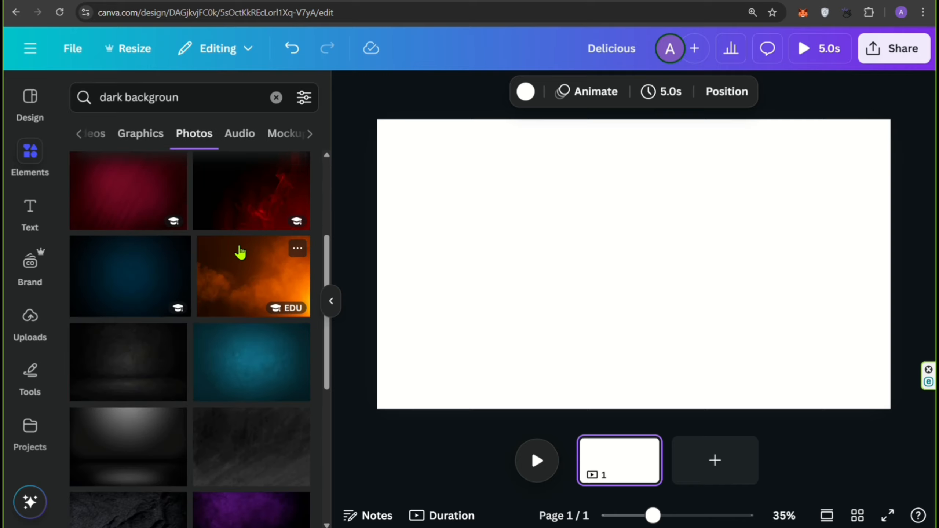
{"action": "scroll", "coordinate": [241, 252], "scroll_direction": "down", "scroll_amount": 3}
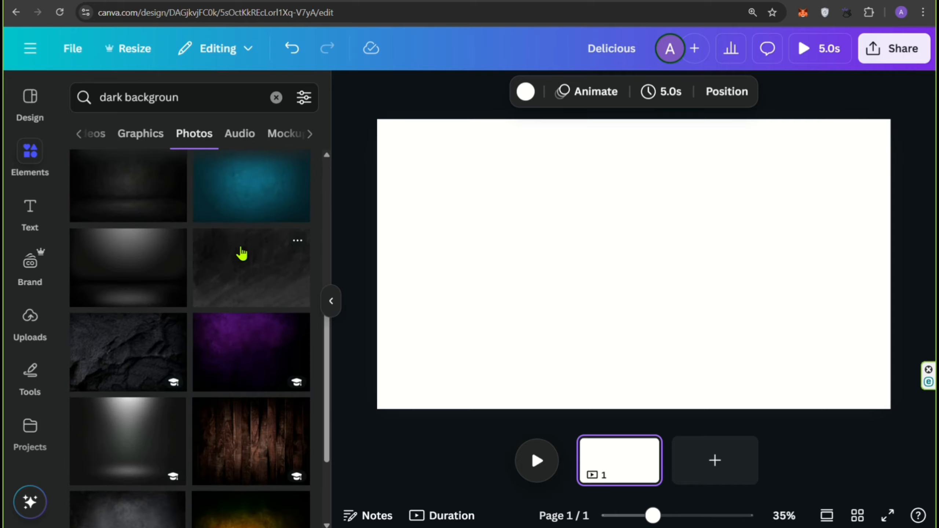
{"action": "scroll", "coordinate": [240, 251], "scroll_direction": "up", "scroll_amount": 2}
{"action": "scroll", "coordinate": [243, 255], "scroll_direction": "down", "scroll_amount": 3}
{"action": "scroll", "coordinate": [243, 256], "scroll_direction": "up", "scroll_amount": 5}
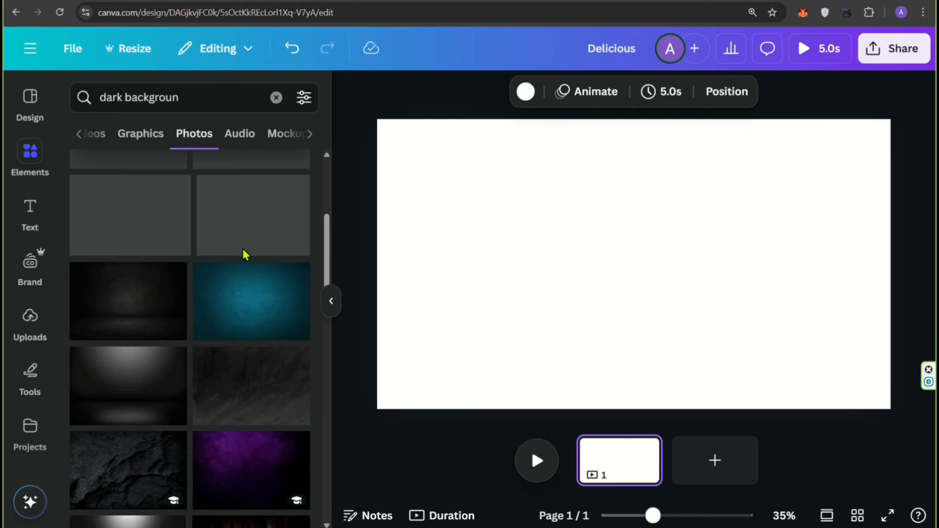
{"action": "left_click", "coordinate": [122, 329]}
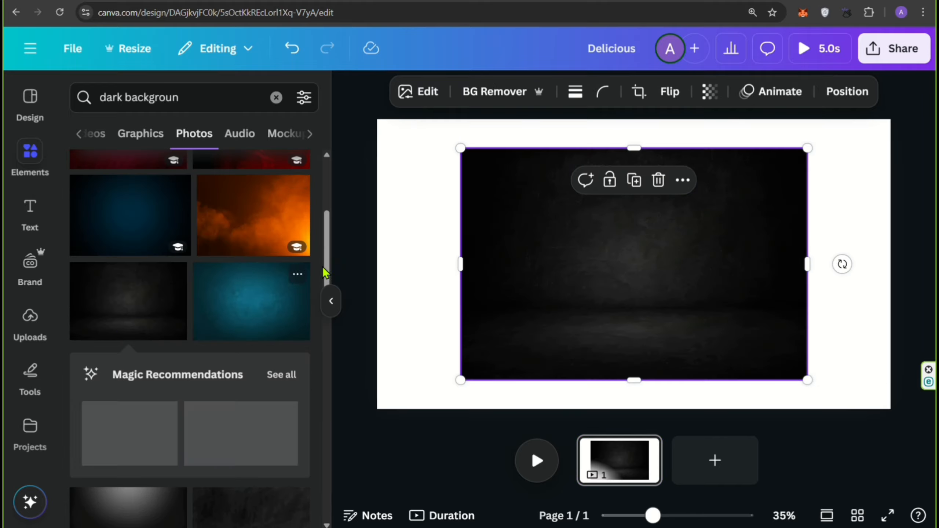
Step: Set the dark wall photo as the page background
{"action": "left_click", "coordinate": [331, 301]}
{"action": "left_click", "coordinate": [546, 181]}
{"action": "scroll", "coordinate": [602, 344], "scroll_direction": "down", "scroll_amount": 3}
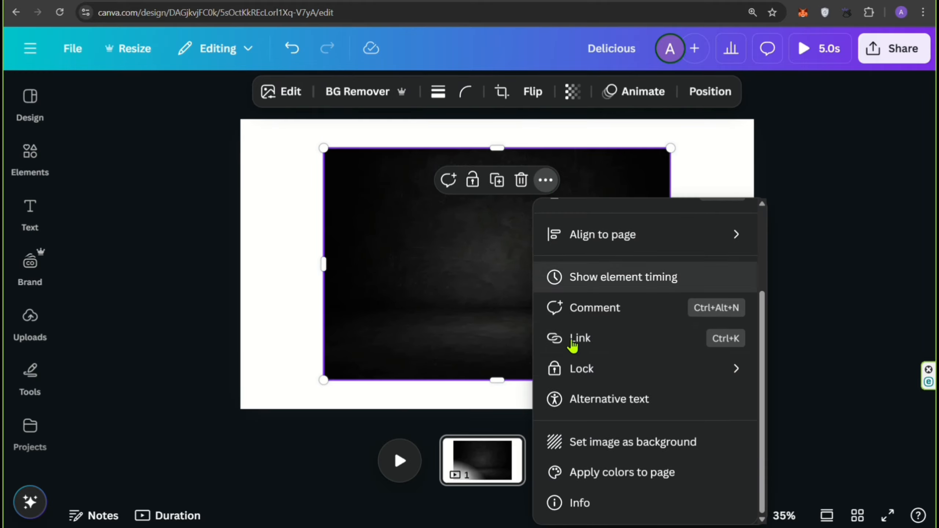
{"action": "left_click", "coordinate": [602, 445]}
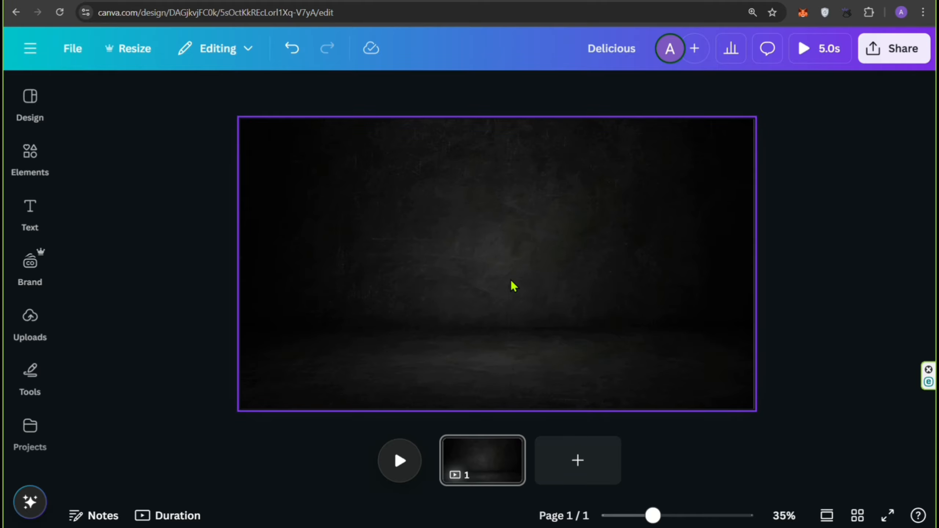
Step: Add the uploaded white-background burger image to the page and place it slightly left of centre
{"action": "left_click", "coordinate": [30, 317]}
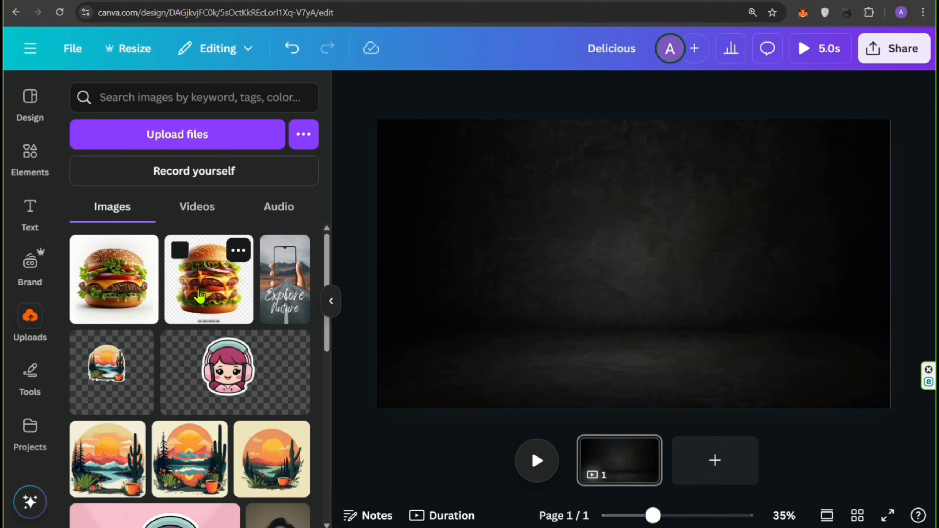
{"action": "left_click", "coordinate": [98, 296]}
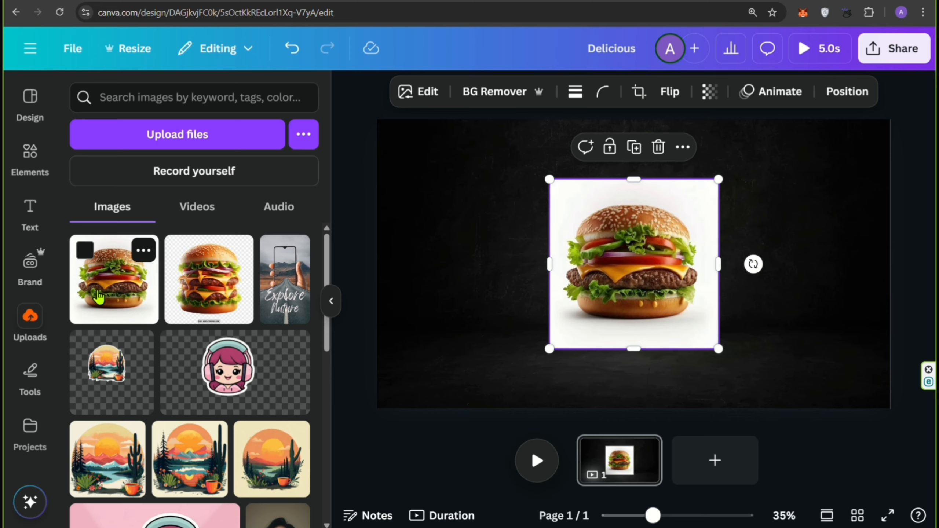
{"action": "left_click", "coordinate": [331, 301]}
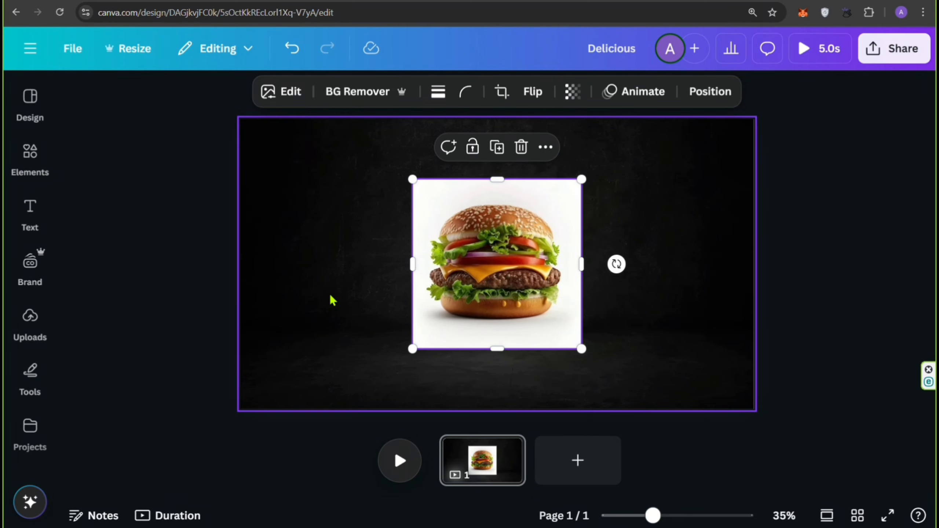
{"action": "mouse_move", "coordinate": [489, 263]}
{"action": "left_mouse_down"}
{"action": "mouse_move", "coordinate": [462, 271]}
{"action": "mouse_move", "coordinate": [476, 243]}
{"action": "mouse_move", "coordinate": [481, 261]}
{"action": "left_mouse_up"}
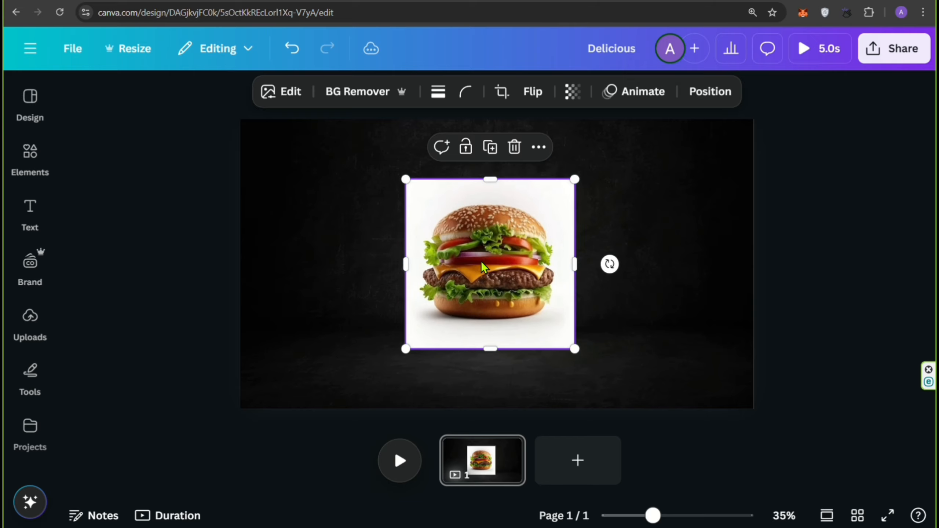
Step: Remove the burger image's white background and crop the empty space above and below the burger
{"action": "left_click", "coordinate": [331, 97]}
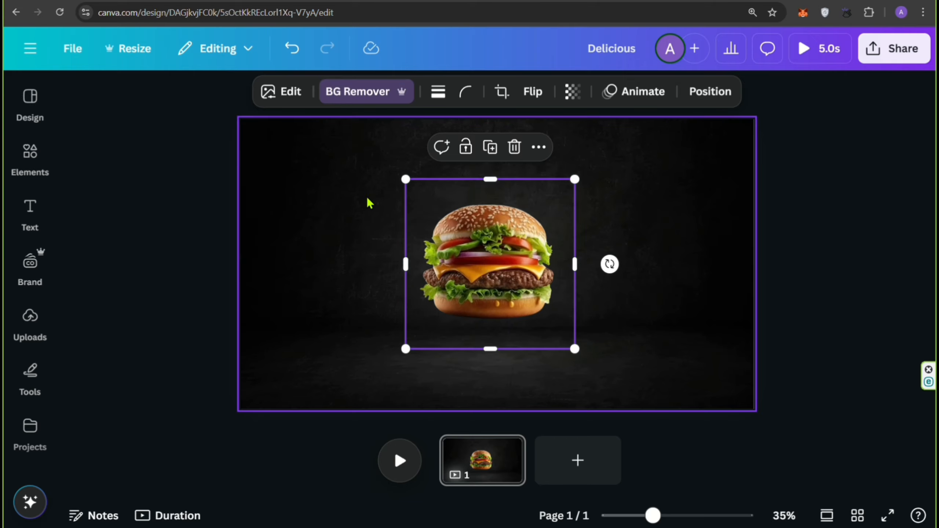
{"action": "left_click_drag", "start_coordinate": [491, 349], "coordinate": [491, 333]}
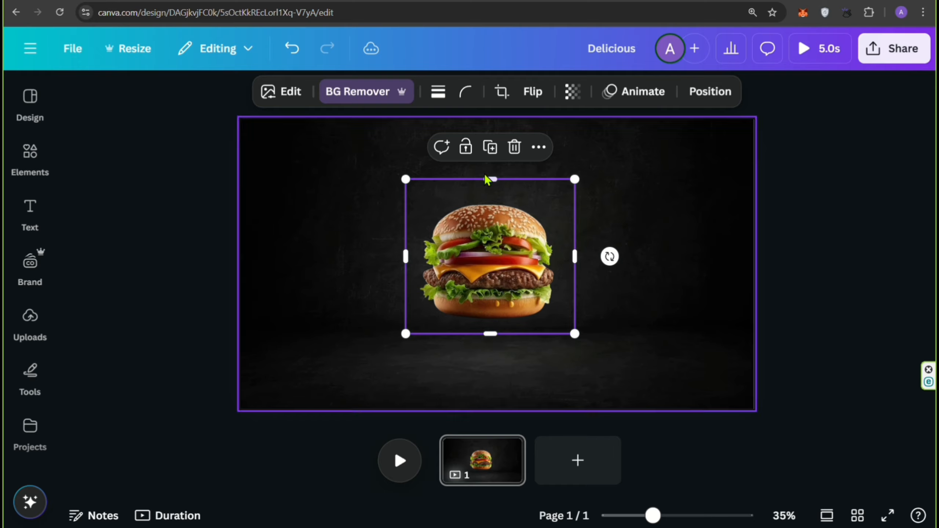
{"action": "left_click_drag", "start_coordinate": [490, 180], "coordinate": [495, 188]}
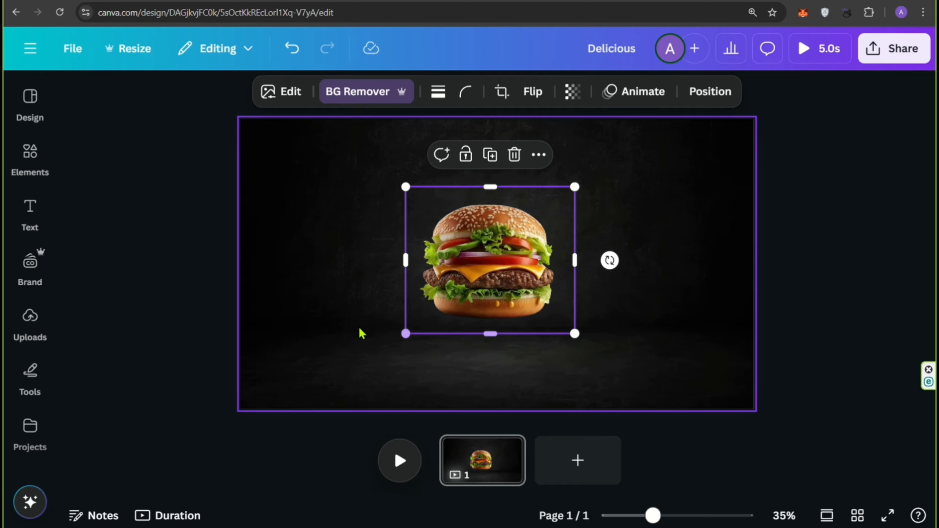
Step: Replace the element search with "shadow" and limit the results to graphics
{"action": "left_click", "coordinate": [43, 183]}
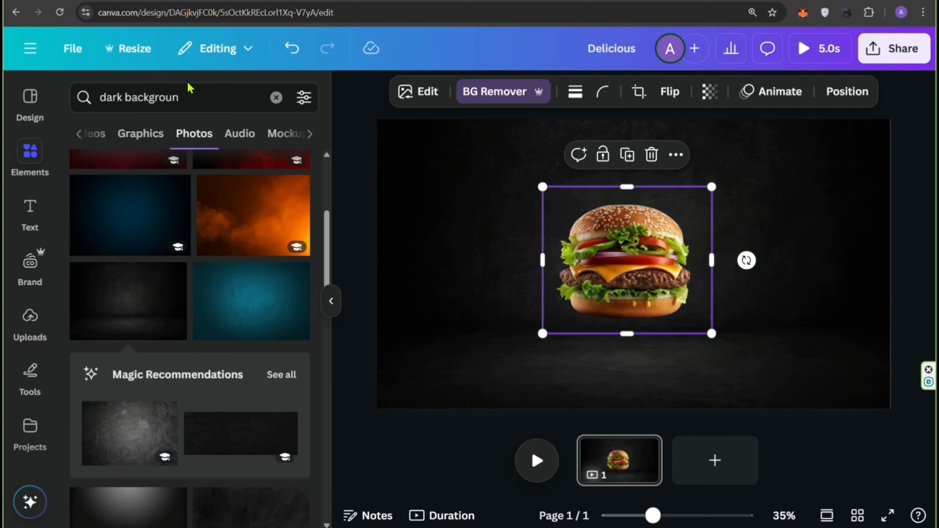
{"action": "key", "text": "BackSpace"}
{"action": "key", "text": "BackSpace"}
{"action": "key", "text": "BackSpace"}
{"action": "key", "text": "BackSpace"}
{"action": "key", "text": "BackSpace"}
{"action": "key", "text": "BackSpace"}
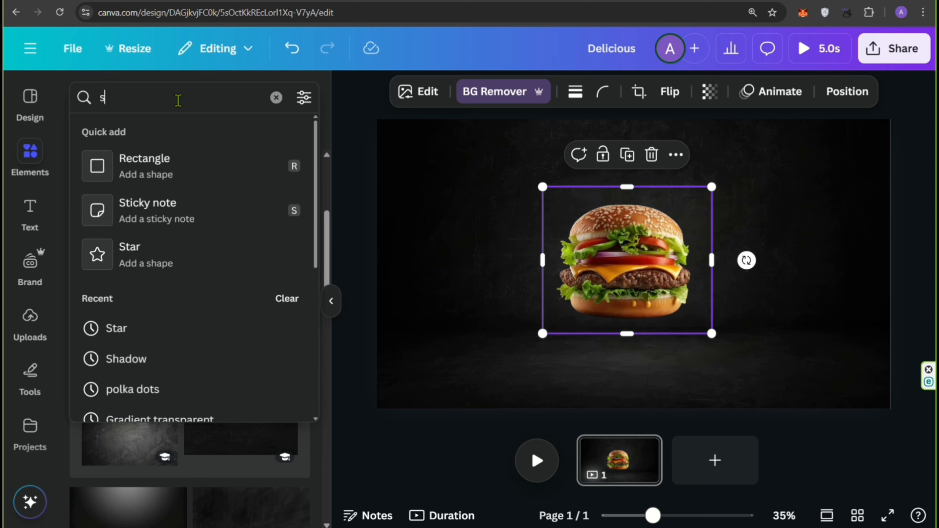
{"action": "type", "text": "shadow"}
{"action": "key", "text": "Return"}
{"action": "left_click", "coordinate": [152, 135]}
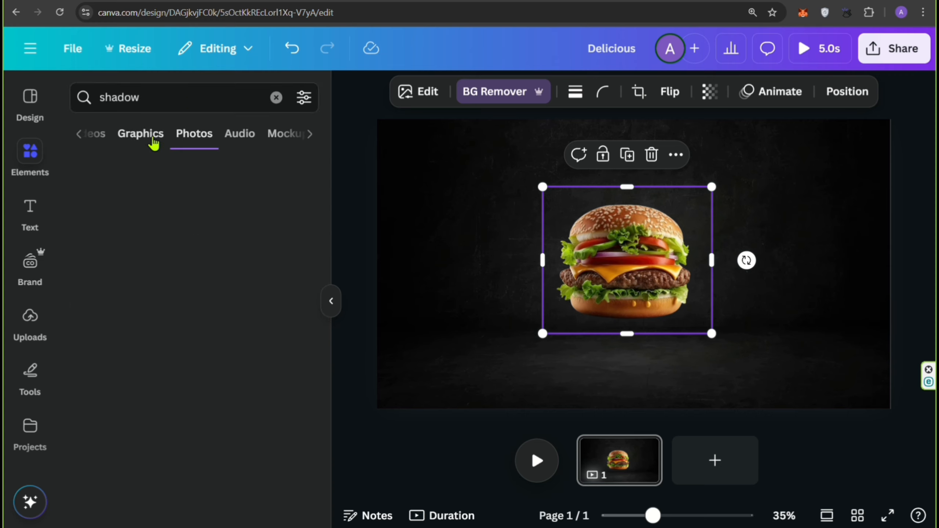
Step: Find a soft, flat oval shadow among the graphics and add it to the page
{"action": "scroll", "coordinate": [274, 198], "scroll_direction": "down", "scroll_amount": 3}
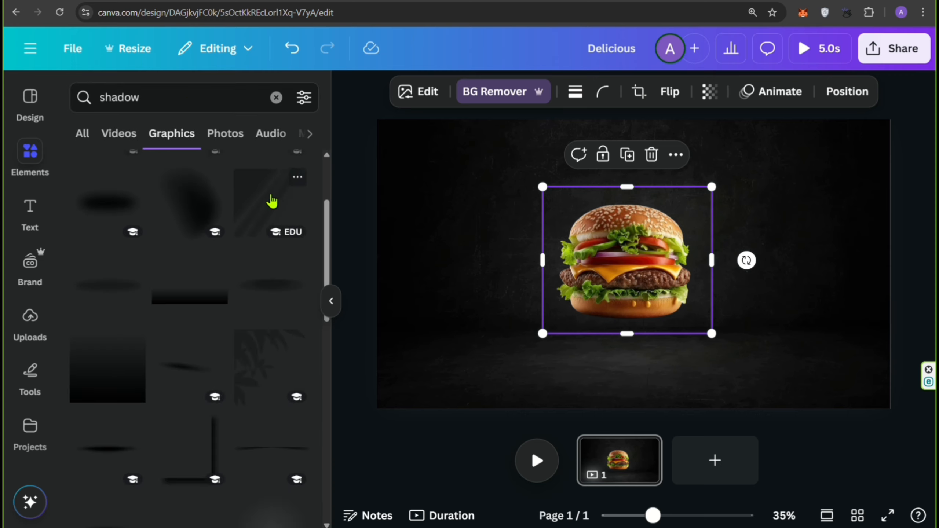
{"action": "scroll", "coordinate": [265, 209], "scroll_direction": "down", "scroll_amount": 2}
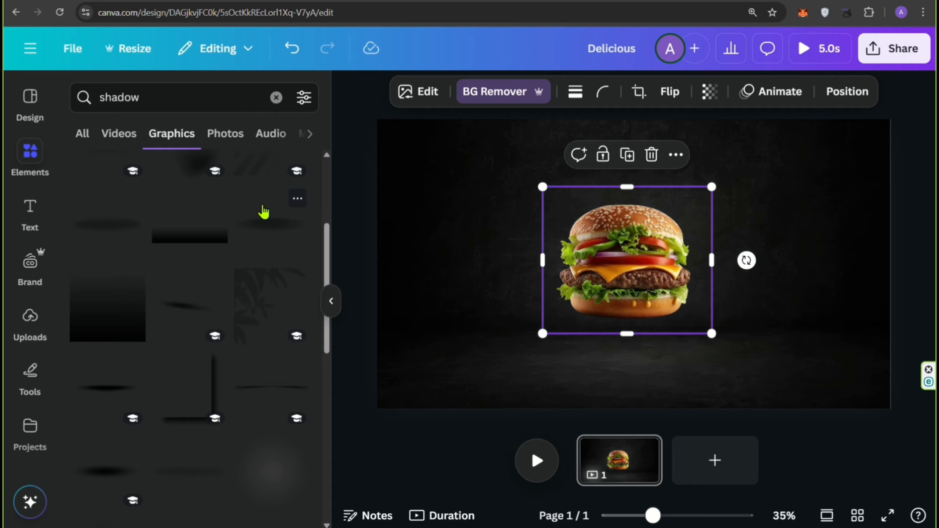
{"action": "scroll", "coordinate": [263, 212], "scroll_direction": "down", "scroll_amount": 3}
{"action": "left_click", "coordinate": [105, 361]}
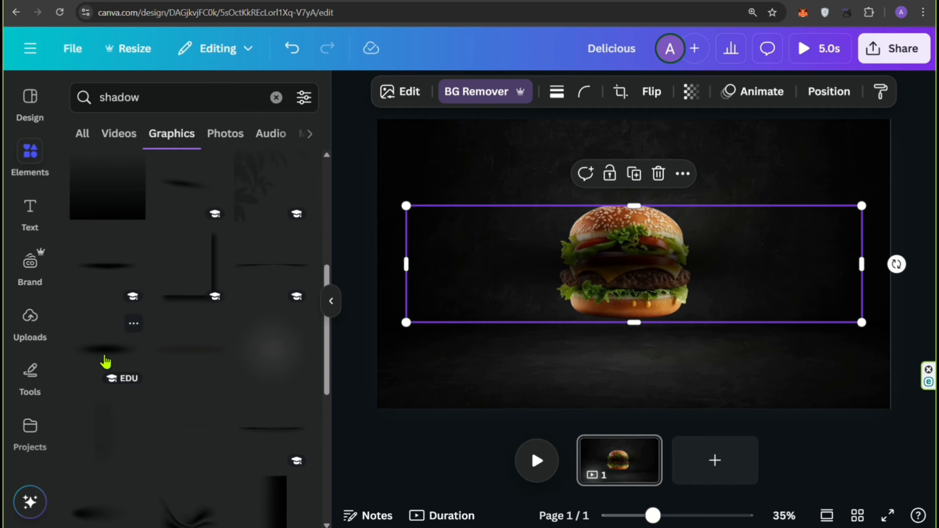
Step: Shrink the shadow to slightly wider than the burger and place it under the bottom bun
{"action": "left_click", "coordinate": [330, 301]}
{"action": "left_click_drag", "start_coordinate": [510, 261], "coordinate": [520, 327]}
{"action": "left_click_drag", "start_coordinate": [734, 271], "coordinate": [503, 330]}
{"action": "left_click_drag", "start_coordinate": [420, 366], "coordinate": [519, 329]}
{"action": "left_click_drag", "start_coordinate": [378, 350], "coordinate": [406, 343]}
{"action": "mouse_move", "coordinate": [512, 313]}
{"action": "left_mouse_down"}
{"action": "mouse_move", "coordinate": [512, 329]}
{"action": "mouse_move", "coordinate": [511, 317]}
{"action": "left_mouse_up"}
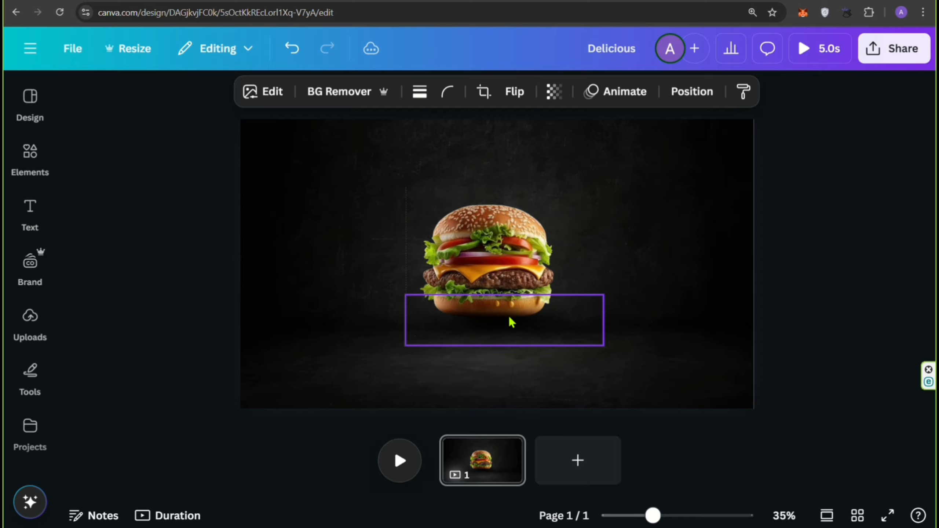
Step: Group the burger with its shadow and move the group slightly down and left
{"action": "left_click_drag", "start_coordinate": [650, 178], "coordinate": [354, 375]}
{"action": "key", "text": "ctrl+g"}
{"action": "left_click_drag", "start_coordinate": [464, 282], "coordinate": [486, 284]}
{"action": "left_click", "coordinate": [653, 294]}
{"action": "left_click", "coordinate": [661, 253]}
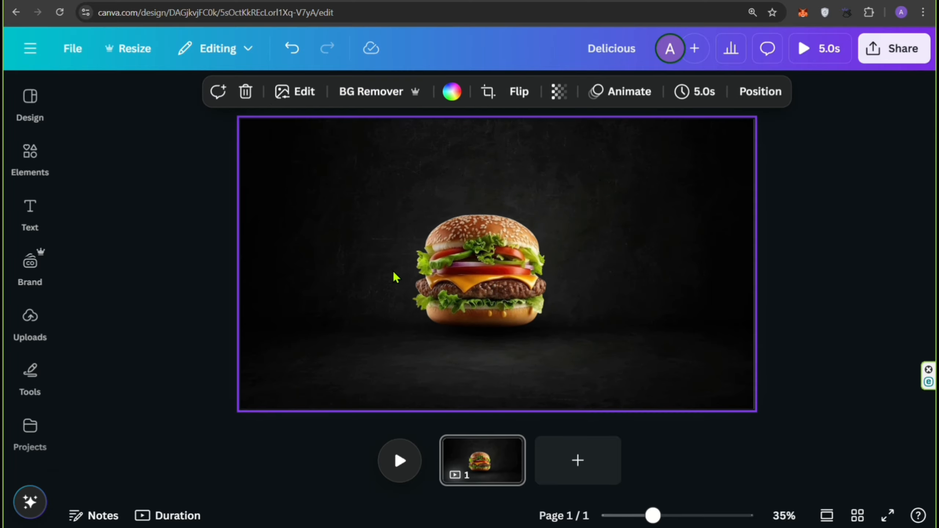
Step: Browse the full shapes collection and add the arch shape with the rounded top to the page
{"action": "left_click", "coordinate": [30, 159]}
{"action": "scroll", "coordinate": [173, 189], "scroll_direction": "down", "scroll_amount": 15}
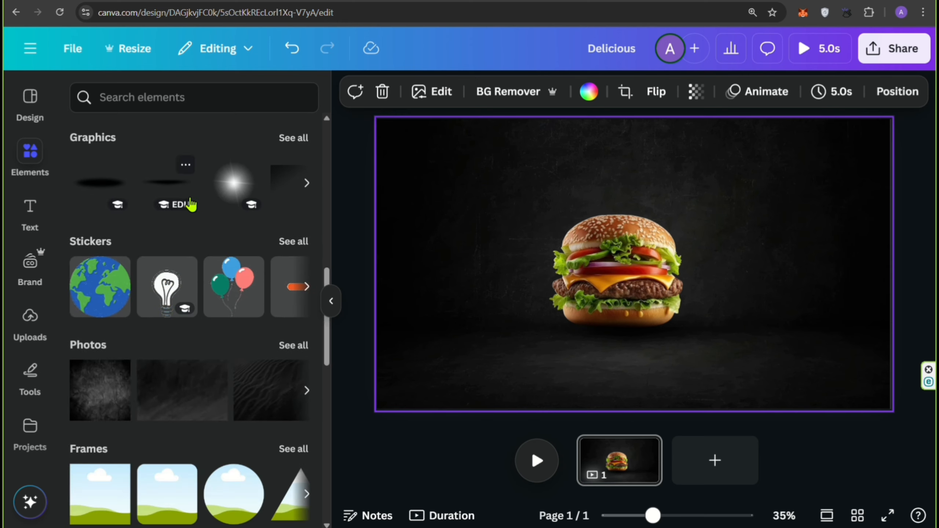
{"action": "left_click", "coordinate": [293, 168]}
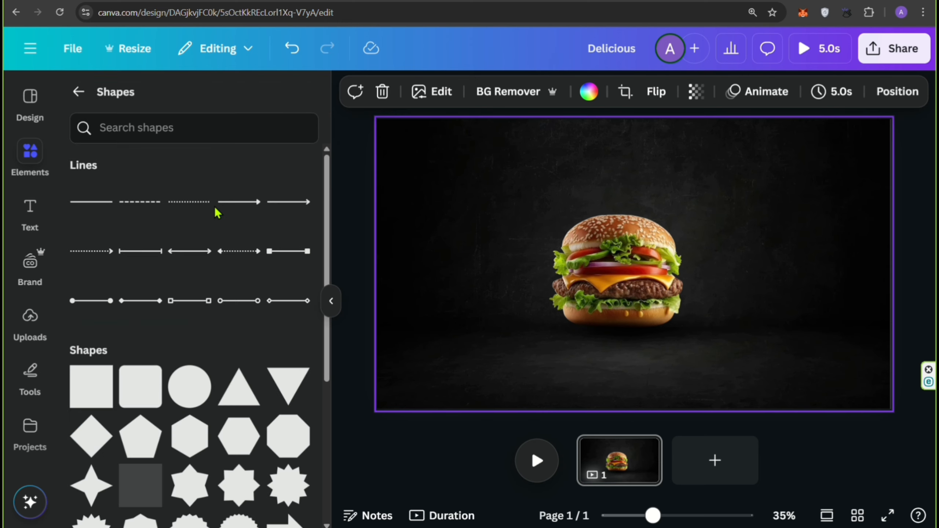
{"action": "scroll", "coordinate": [215, 208], "scroll_direction": "down", "scroll_amount": 2}
{"action": "scroll", "coordinate": [235, 218], "scroll_direction": "down", "scroll_amount": 2}
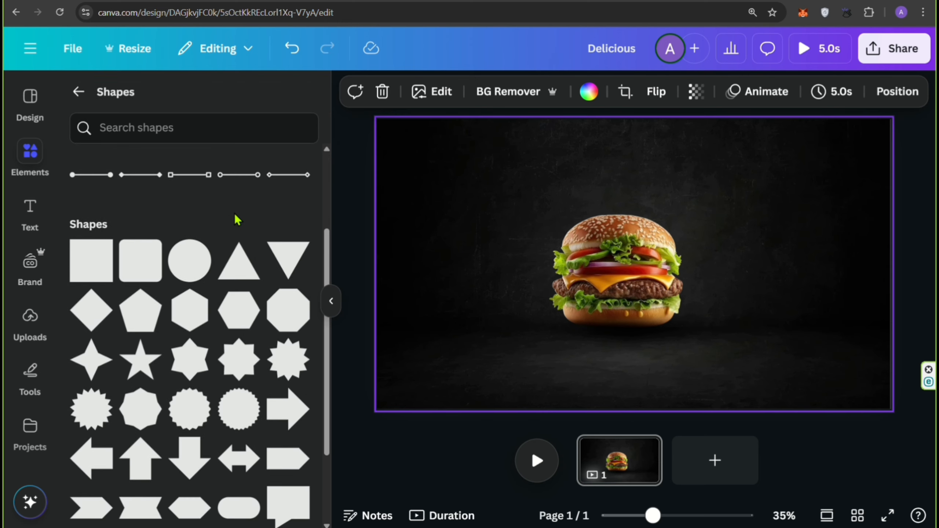
{"action": "scroll", "coordinate": [236, 219], "scroll_direction": "down", "scroll_amount": 2}
{"action": "scroll", "coordinate": [196, 264], "scroll_direction": "down", "scroll_amount": 3}
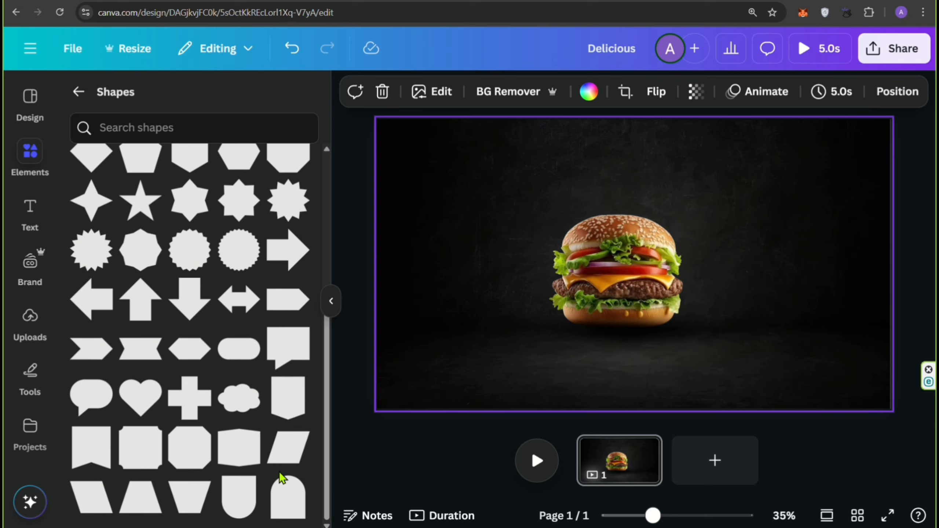
{"action": "left_click", "coordinate": [281, 509]}
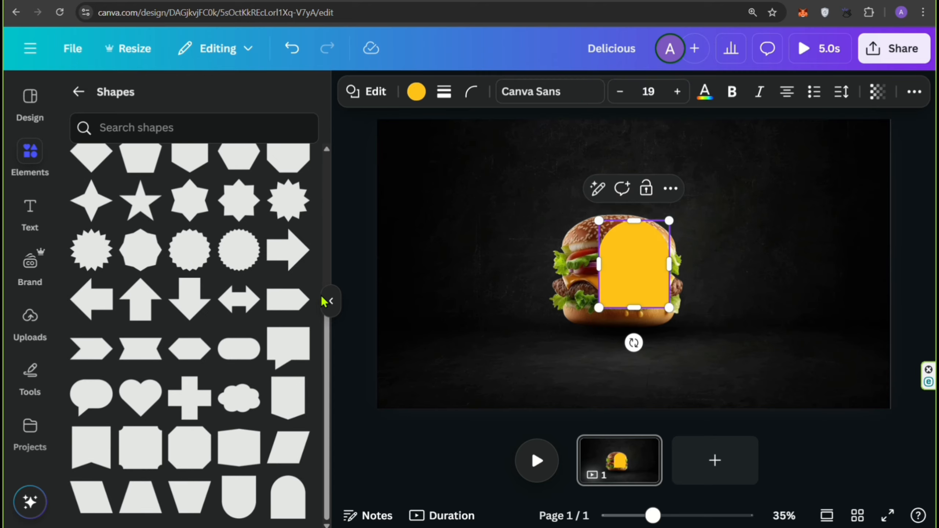
Step: Move the yellow arch up over the top of the burger and rotate it 180° so its rounded end points down
{"action": "left_click", "coordinate": [331, 301]}
{"action": "left_click", "coordinate": [410, 215]}
{"action": "left_click", "coordinate": [483, 271]}
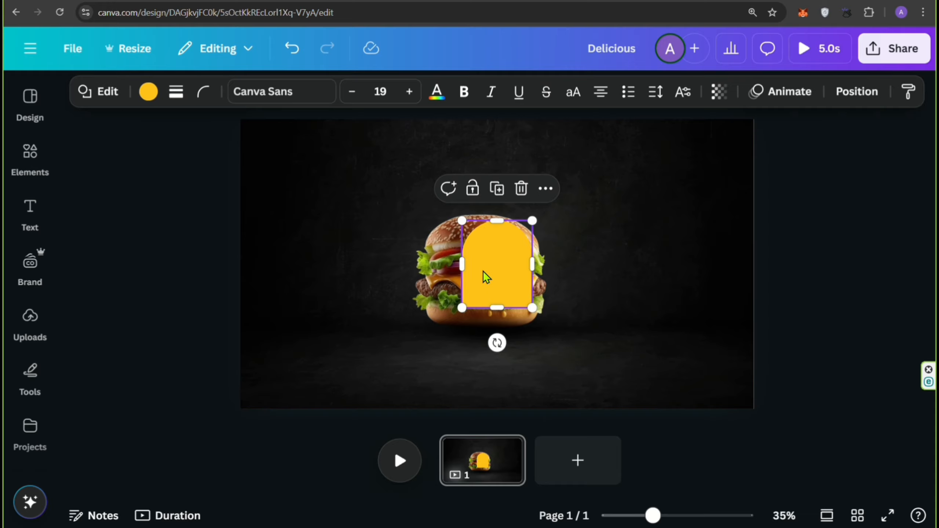
{"action": "left_click_drag", "start_coordinate": [482, 271], "coordinate": [471, 217]}
{"action": "left_click_drag", "start_coordinate": [483, 281], "coordinate": [483, 114]}
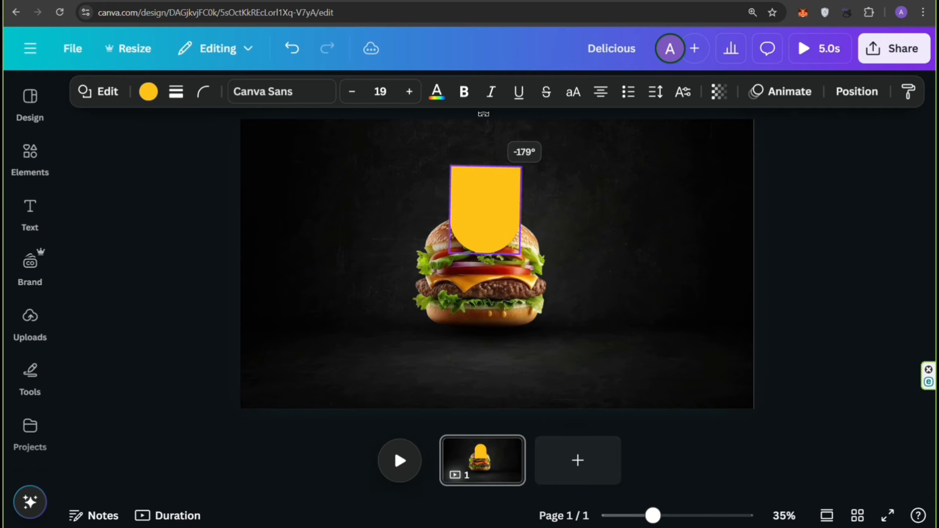
Step: Stretch the arch from the page's top edge down over the burger, making it about 428 px wide and 614 px tall
{"action": "left_click_drag", "start_coordinate": [474, 224], "coordinate": [481, 284]}
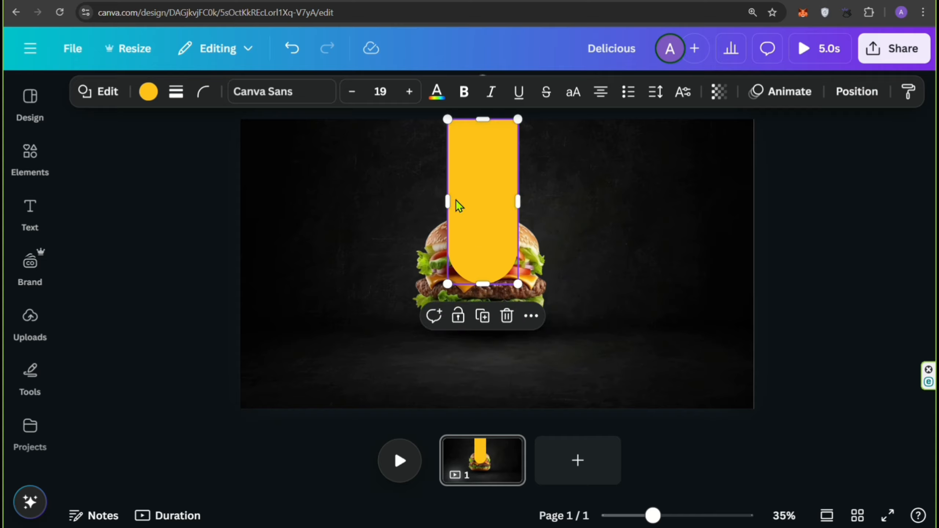
{"action": "left_click_drag", "start_coordinate": [448, 200], "coordinate": [425, 200]}
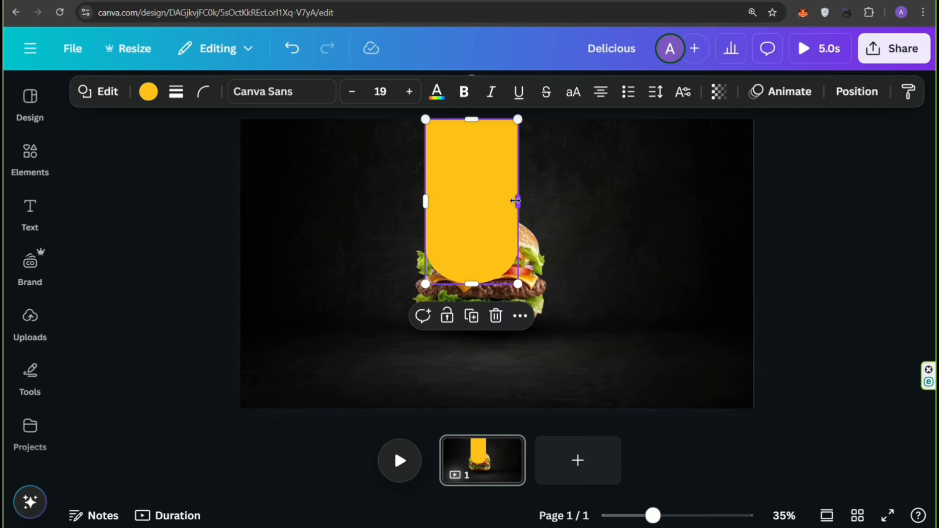
{"action": "left_click_drag", "start_coordinate": [515, 201], "coordinate": [540, 201]}
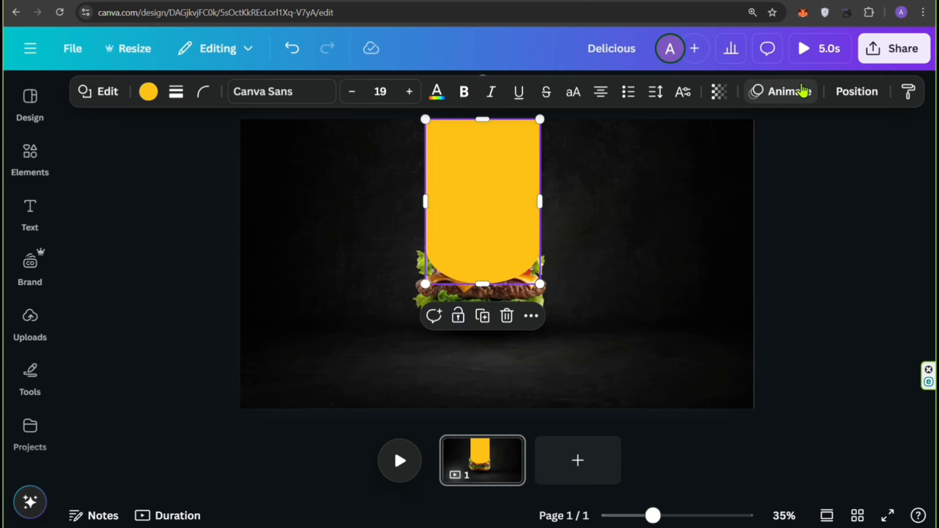
Step: Send the yellow arch one layer backward so it sits behind the burger
{"action": "left_click", "coordinate": [838, 91]}
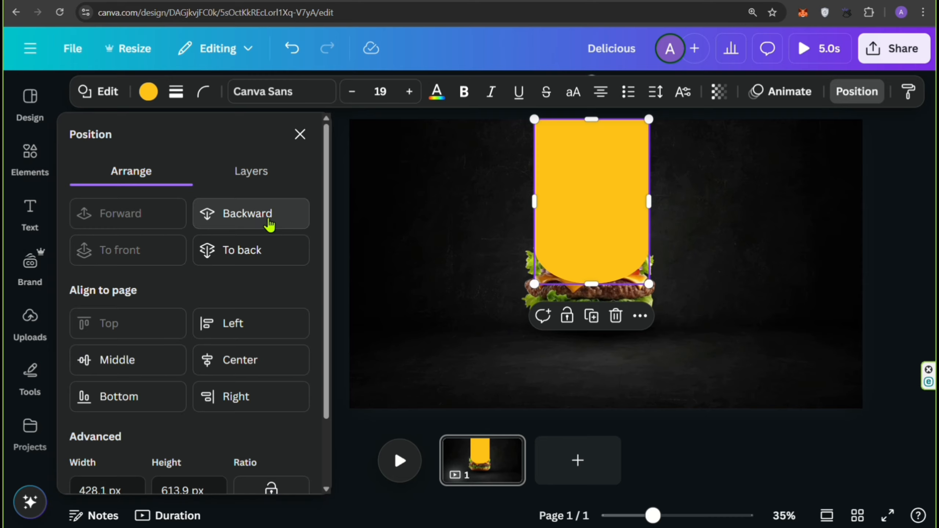
{"action": "left_click", "coordinate": [269, 221]}
{"action": "left_click", "coordinate": [300, 135]}
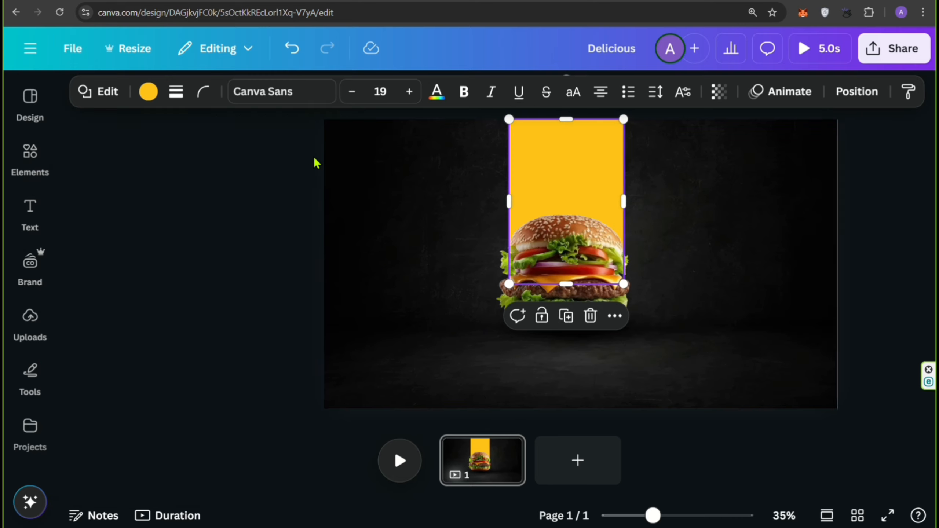
{"action": "left_click", "coordinate": [322, 165]}
Step: Enlarge the burger group slightly and reposition it over the lower end of the yellow arch
{"action": "left_click", "coordinate": [503, 264]}
{"action": "left_click_drag", "start_coordinate": [596, 197], "coordinate": [609, 186]}
{"action": "mouse_move", "coordinate": [559, 221]}
{"action": "left_mouse_down"}
{"action": "mouse_move", "coordinate": [552, 229]}
{"action": "mouse_move", "coordinate": [557, 217]}
{"action": "left_mouse_up"}
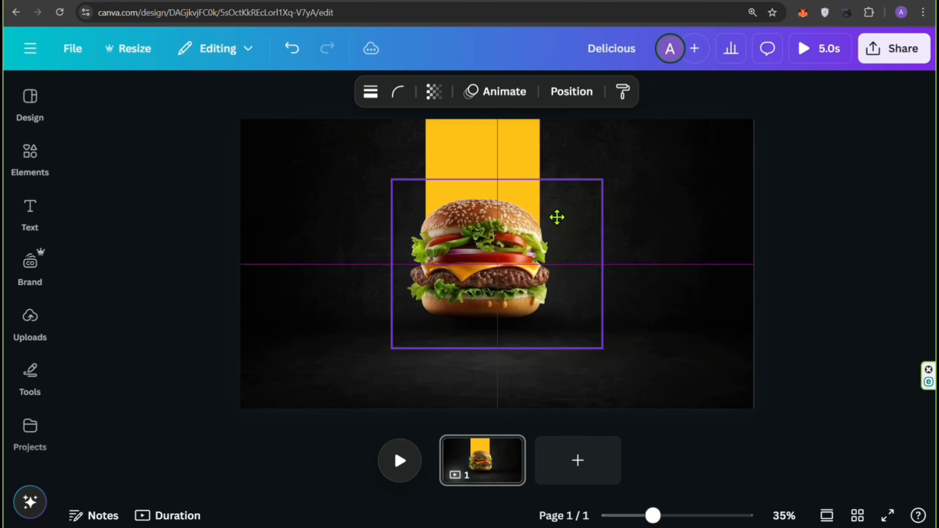
{"action": "left_click", "coordinate": [676, 191]}
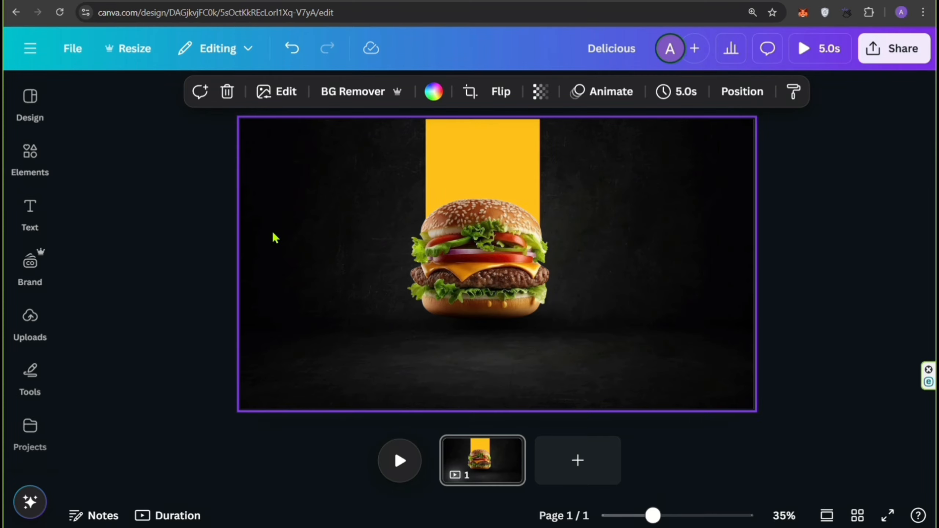
Step: Add a five-pointed star shape, shrink it and place it centred on the yellow arch above the burger
{"action": "left_click", "coordinate": [30, 152]}
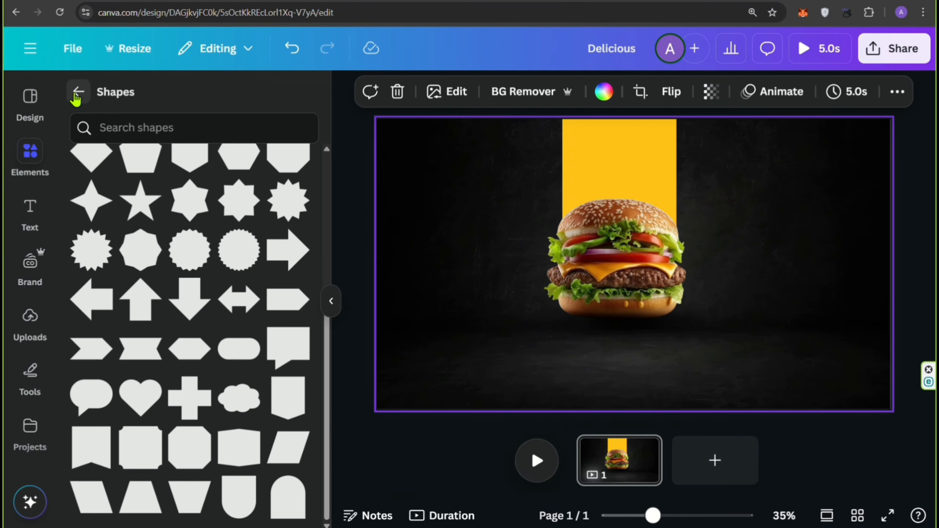
{"action": "left_click", "coordinate": [133, 205]}
{"action": "left_click", "coordinate": [331, 300]}
{"action": "left_click", "coordinate": [377, 274]}
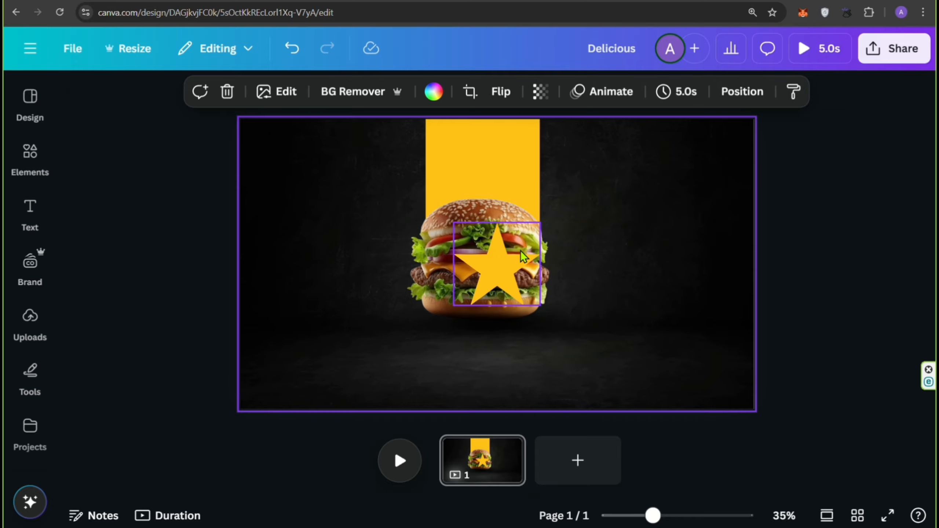
{"action": "left_click", "coordinate": [521, 248]}
{"action": "left_click_drag", "start_coordinate": [540, 223], "coordinate": [480, 160]}
Step: Change the star's fill colour to black (#000000)
{"action": "left_click", "coordinate": [148, 93]}
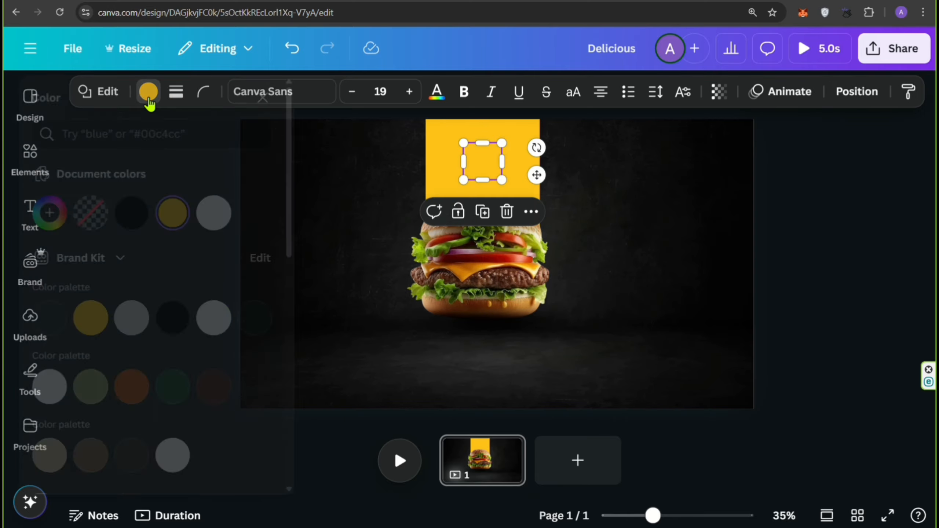
{"action": "left_click", "coordinate": [178, 249]}
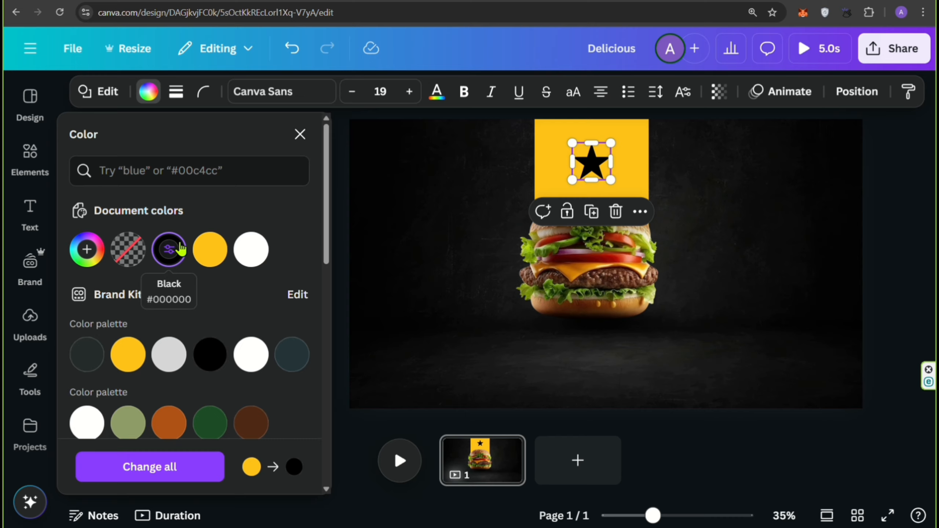
{"action": "left_click", "coordinate": [298, 138]}
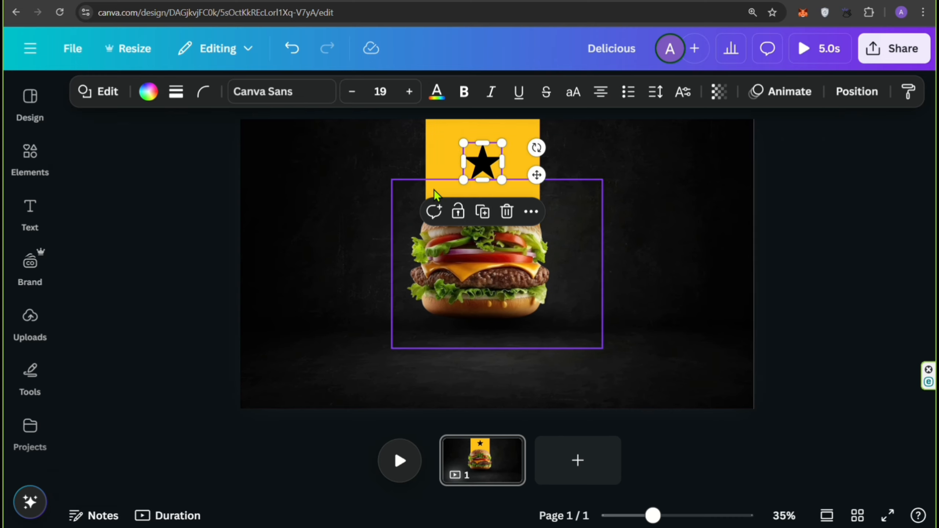
{"action": "left_click", "coordinate": [369, 189]}
Step: Duplicate the black star into two smaller copies and place one on each side of the large star, slightly lower
{"action": "left_click", "coordinate": [480, 172]}
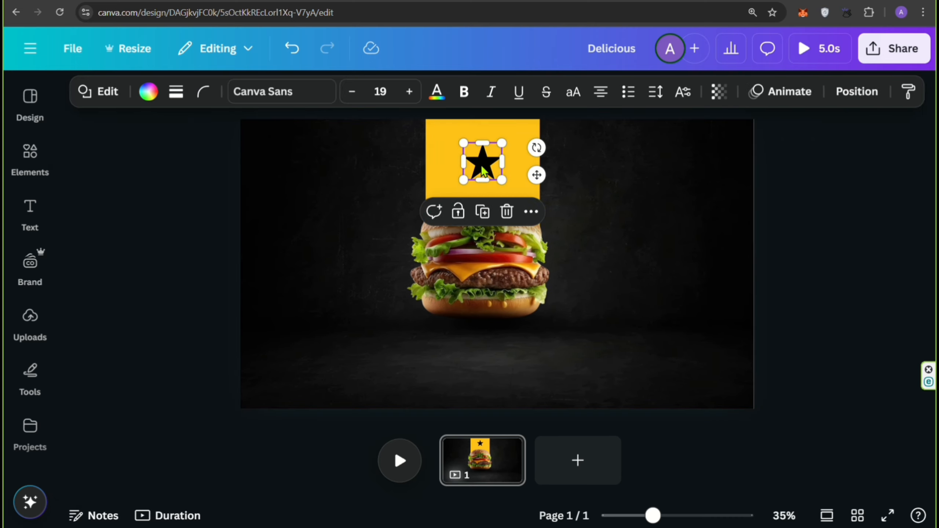
{"action": "left_click_drag", "start_coordinate": [481, 172], "coordinate": [514, 168]}
{"action": "left_click", "coordinate": [480, 207]}
{"action": "left_click", "coordinate": [451, 210]}
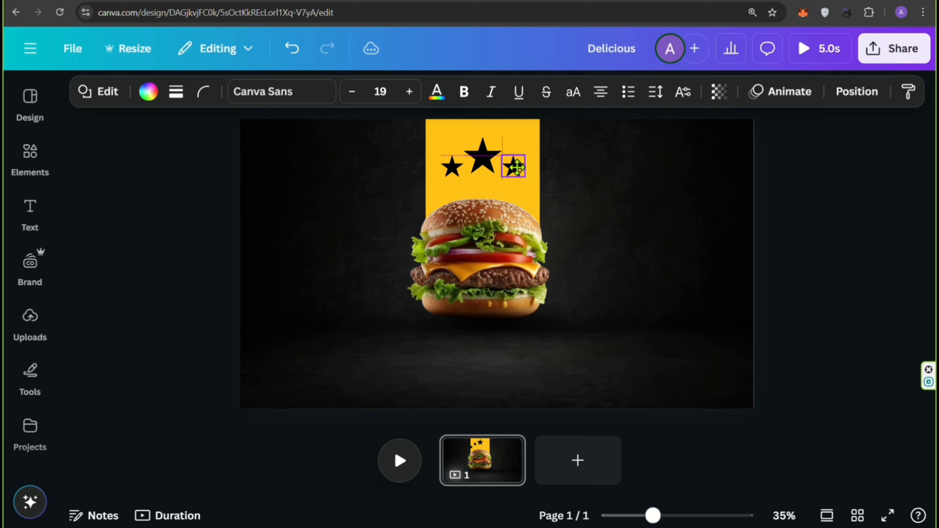
{"action": "left_click", "coordinate": [573, 172]}
Step: Select all three stars and enlarge them together so they fill more of the arch's width
{"action": "left_click", "coordinate": [516, 168]}
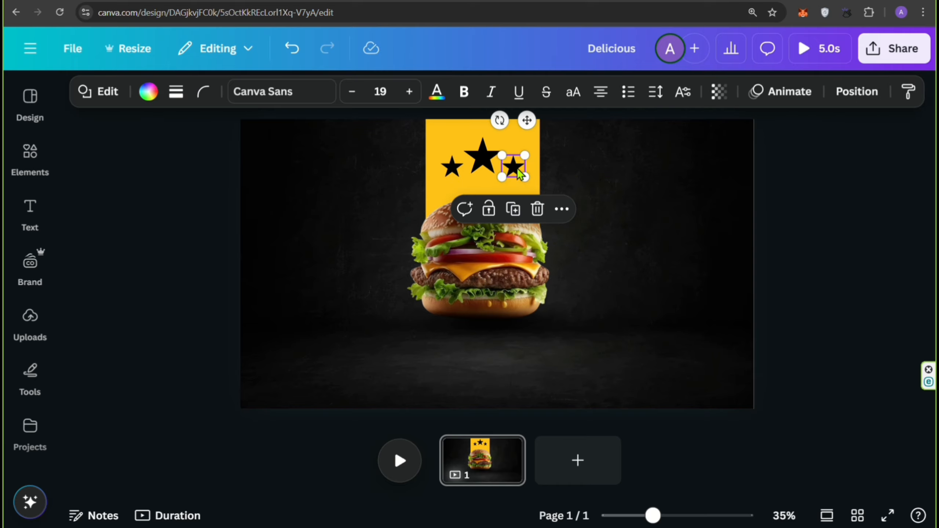
{"action": "left_click", "coordinate": [483, 161], "text": "shift"}
{"action": "left_click", "coordinate": [453, 169], "text": "shift"}
{"action": "left_click_drag", "start_coordinate": [440, 179], "coordinate": [469, 163]}
{"action": "left_click", "coordinate": [622, 187]}
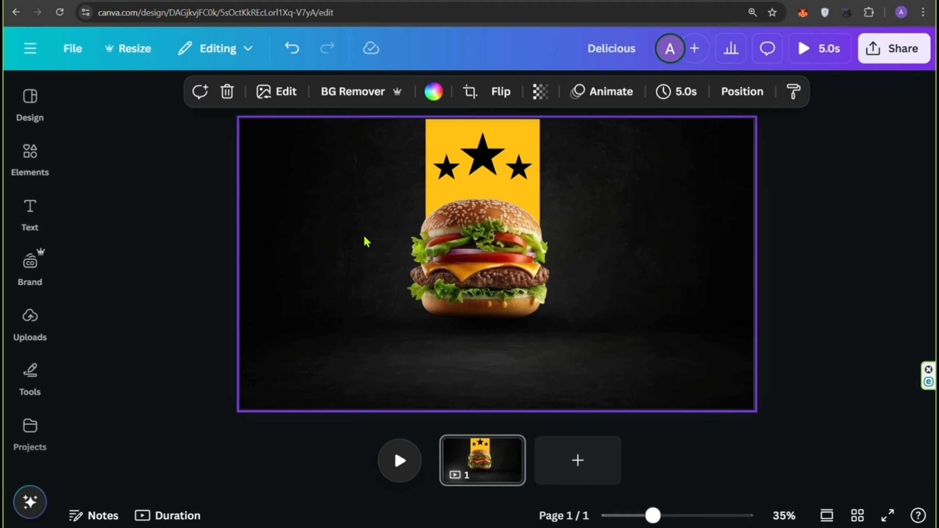
Step: Leave the shapes collection and search the elements for "dots pattern corners"
{"action": "left_click", "coordinate": [30, 152]}
{"action": "left_click", "coordinate": [77, 97]}
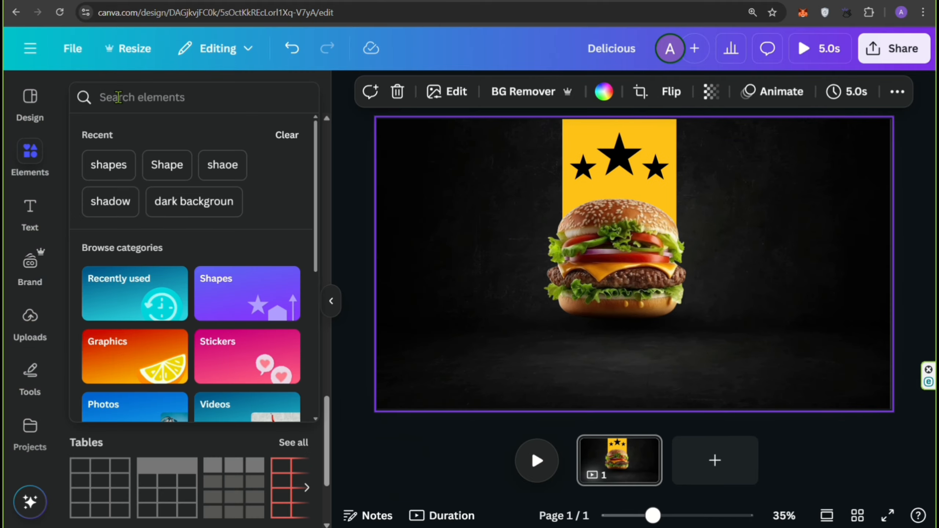
{"action": "left_click", "coordinate": [119, 97]}
{"action": "type", "text": "dots"}
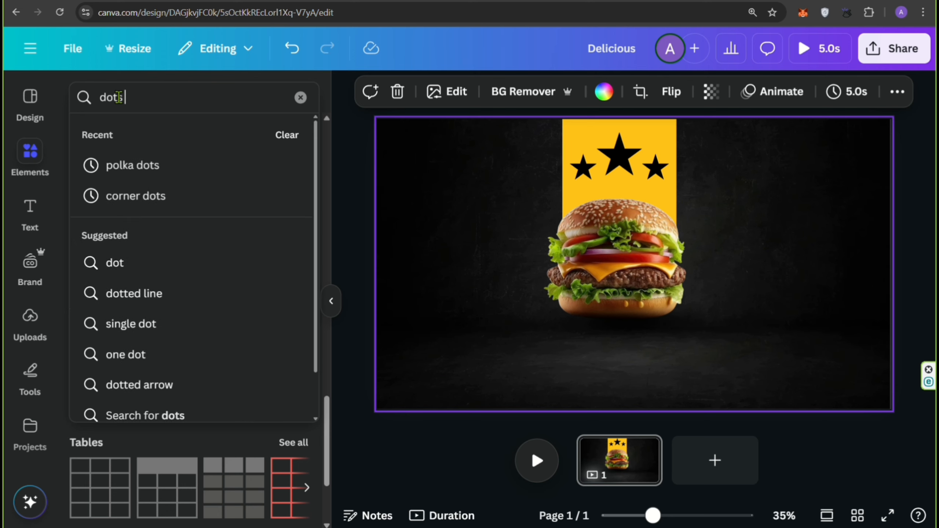
{"action": "type", "text": " pattern"}
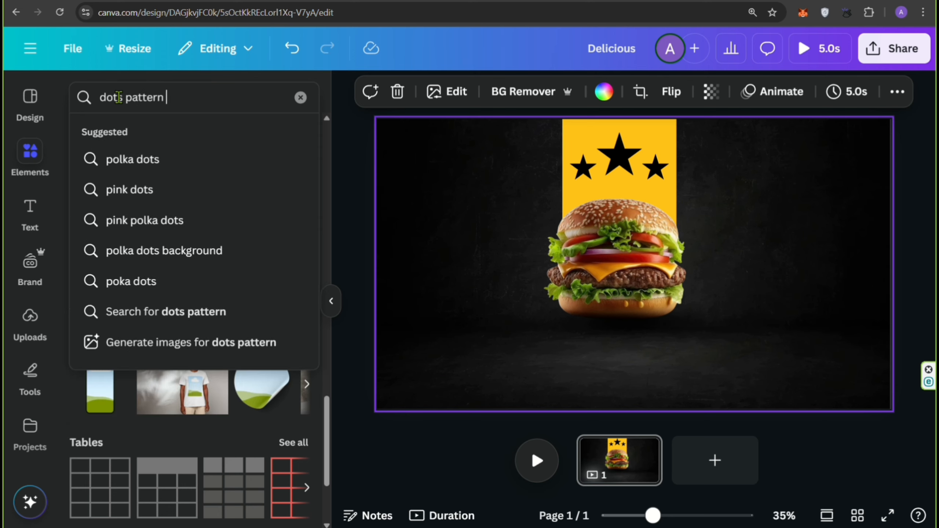
{"action": "type", "text": " corners"}
{"action": "key", "text": "Return"}
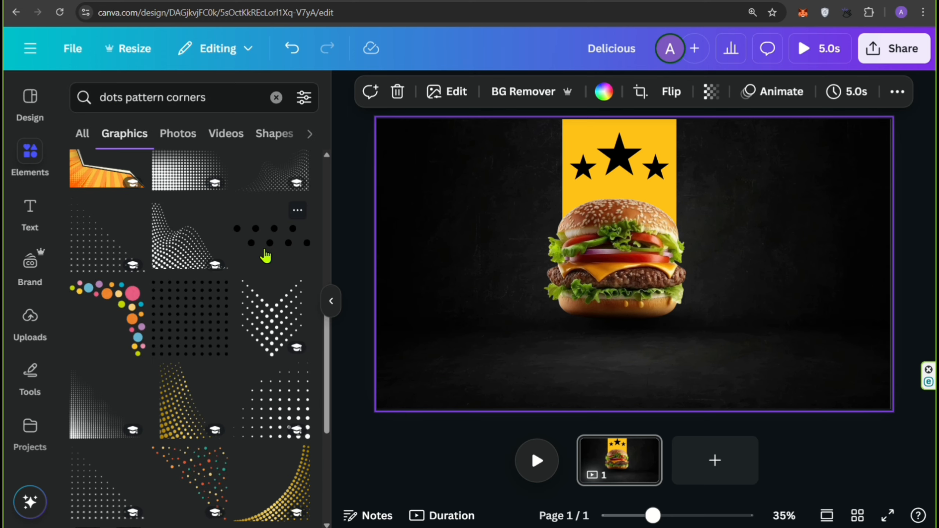
Step: Add the square halftone dot graphic with a fading rounded corner and move it beside the burger, left of the arch
{"action": "scroll", "coordinate": [266, 255], "scroll_direction": "down", "scroll_amount": 5}
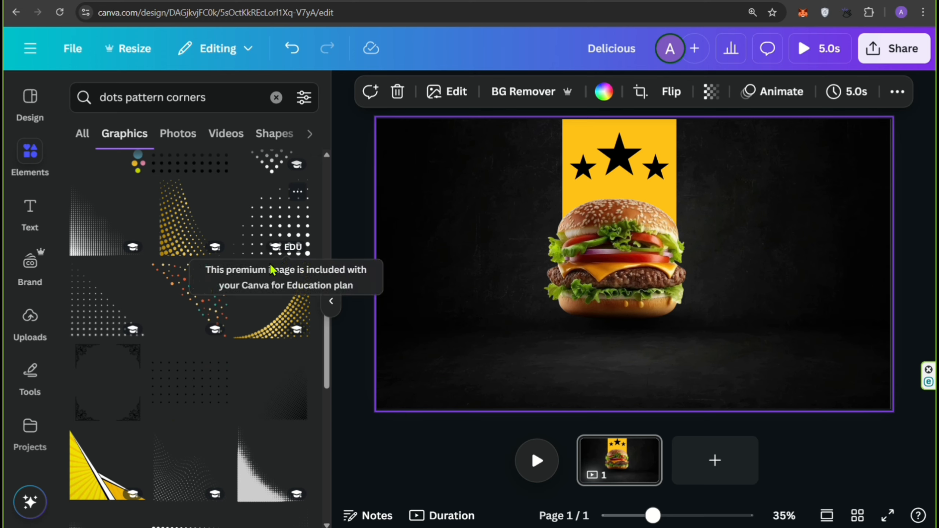
{"action": "scroll", "coordinate": [145, 267], "scroll_direction": "up", "scroll_amount": 7}
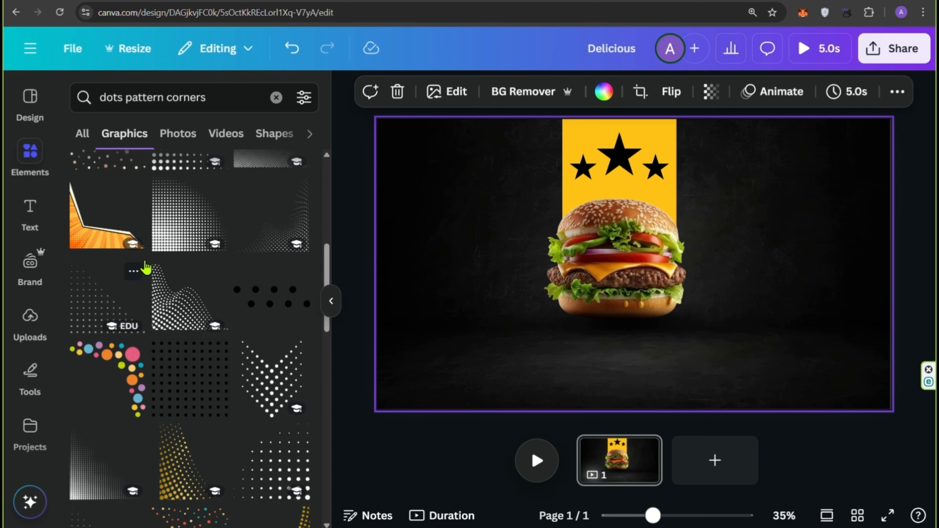
{"action": "left_click", "coordinate": [188, 237]}
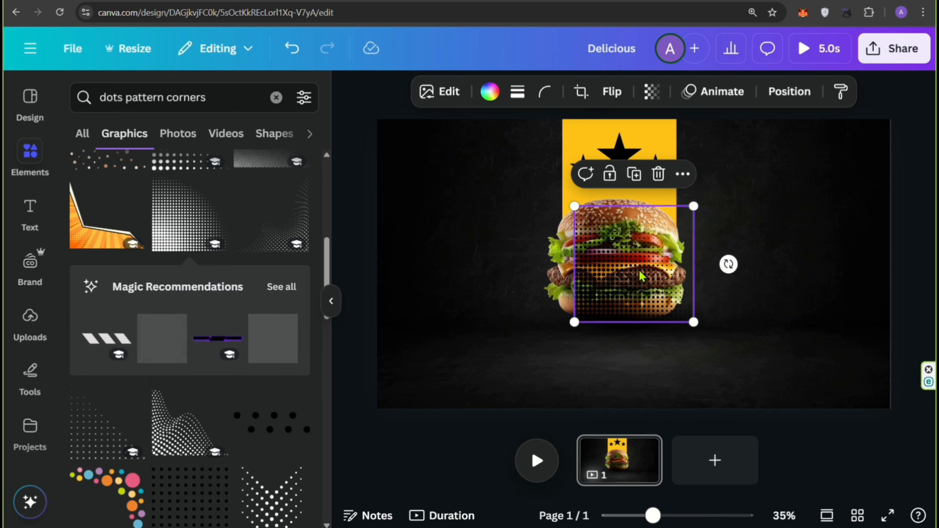
{"action": "left_click_drag", "start_coordinate": [630, 261], "coordinate": [507, 225]}
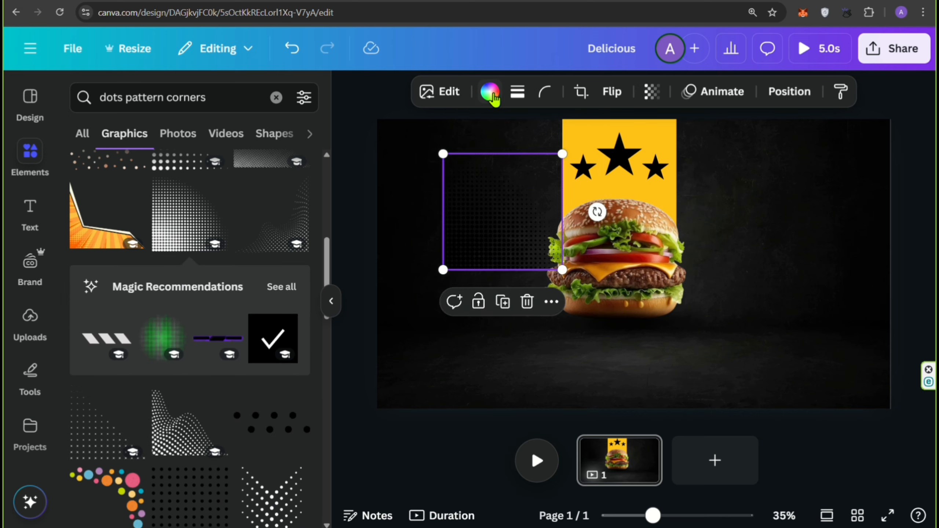
Step: Recolour the halftone dot pattern with the document's yellow and flip it both horizontally and vertically
{"action": "left_click", "coordinate": [489, 92]}
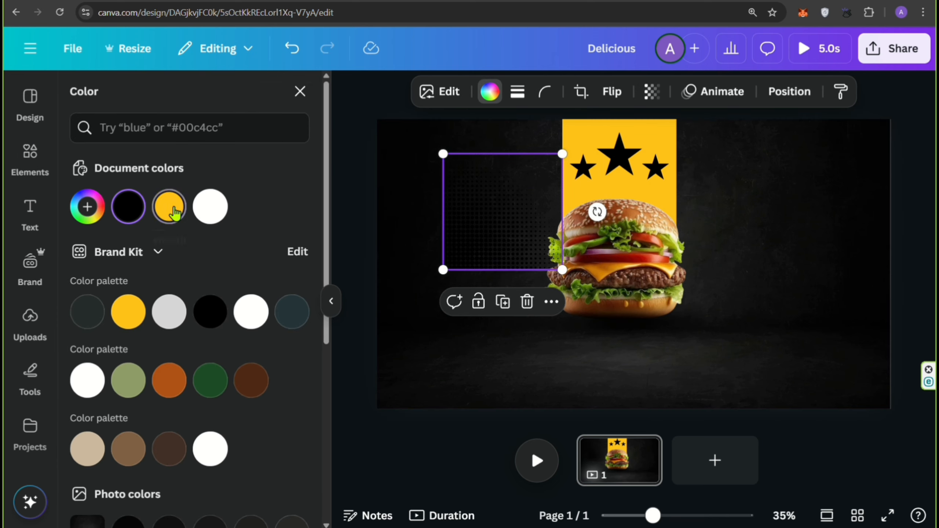
{"action": "left_click", "coordinate": [171, 209]}
{"action": "left_click", "coordinate": [619, 96]}
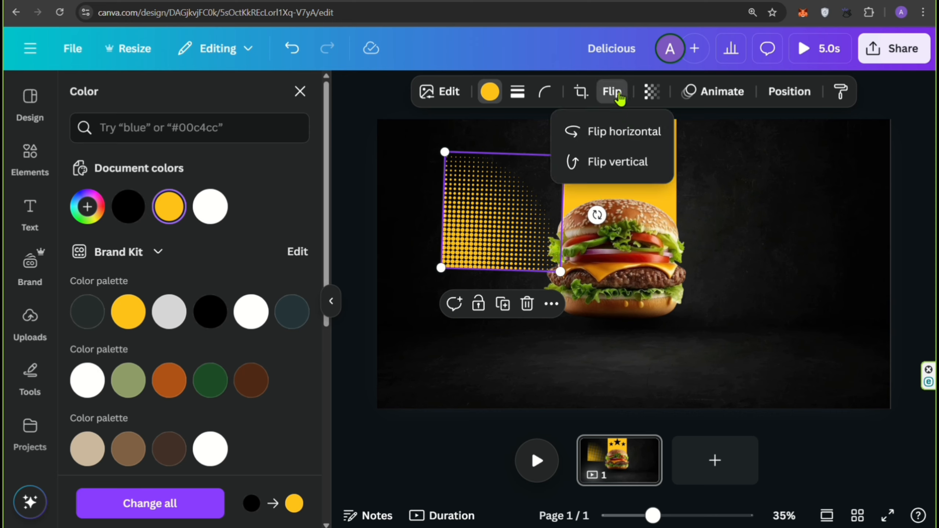
{"action": "left_click", "coordinate": [603, 137]}
{"action": "left_click", "coordinate": [605, 165]}
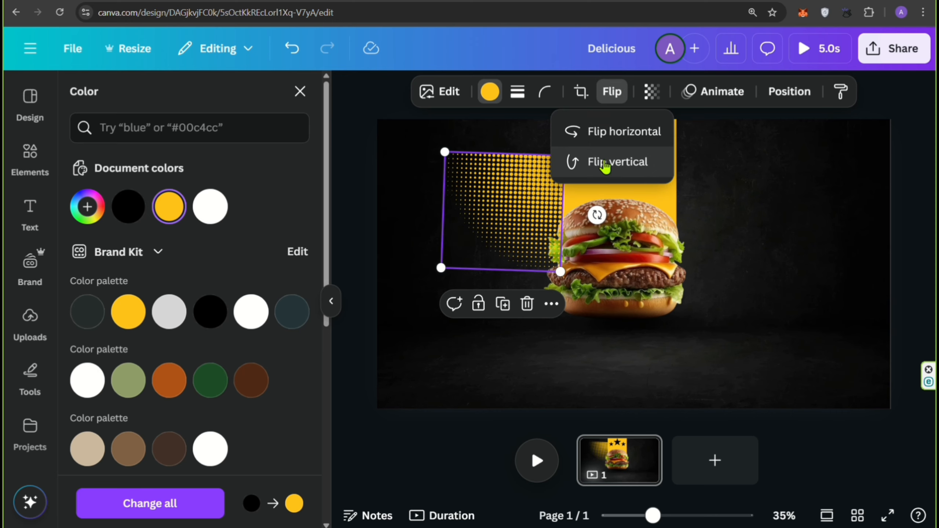
Step: Rotate the yellow halftone pattern 90° counterclockwise and fit it into the page's upper-left corner
{"action": "left_click_drag", "start_coordinate": [597, 215], "coordinate": [505, 129]}
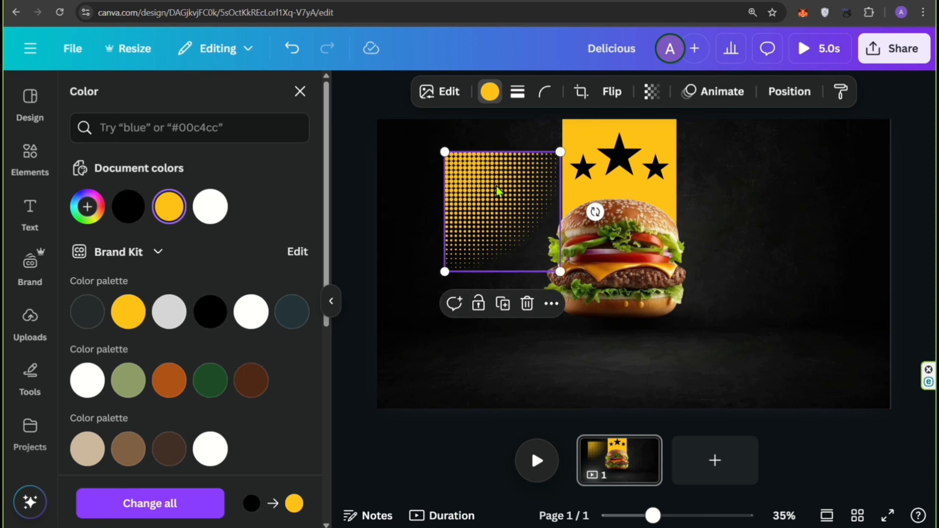
{"action": "left_click_drag", "start_coordinate": [498, 187], "coordinate": [429, 149]}
{"action": "scroll", "coordinate": [216, 211], "scroll_direction": "down", "scroll_amount": 4}
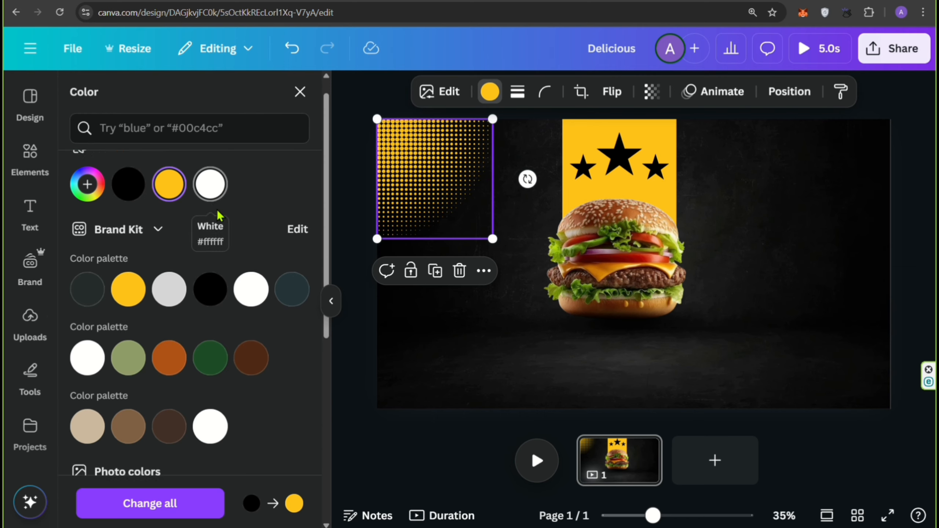
{"action": "left_click", "coordinate": [330, 301]}
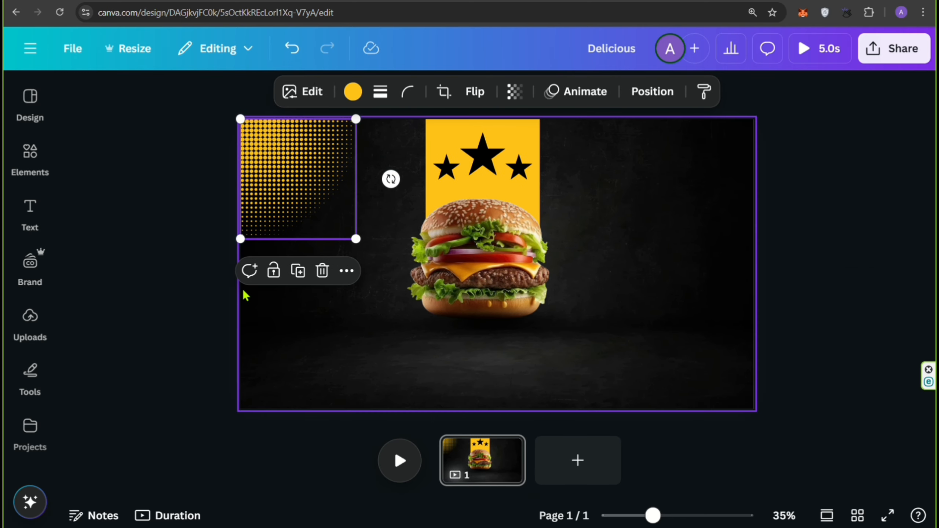
Step: Look further through the "dots pattern corners" graphics and add the one with curved rows of dots fading from the lower-left corner
{"action": "left_click", "coordinate": [30, 155]}
{"action": "scroll", "coordinate": [296, 213], "scroll_direction": "down", "scroll_amount": 10}
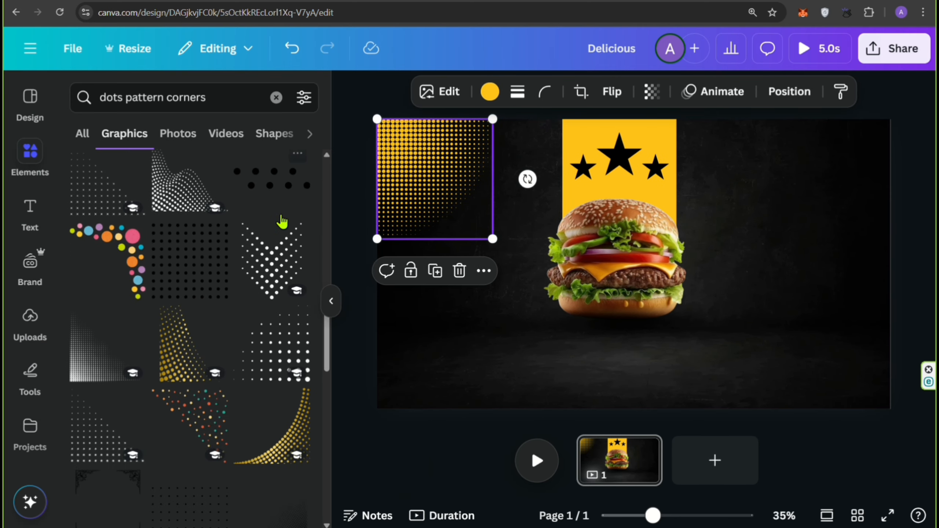
{"action": "scroll", "coordinate": [272, 242], "scroll_direction": "down", "scroll_amount": 5}
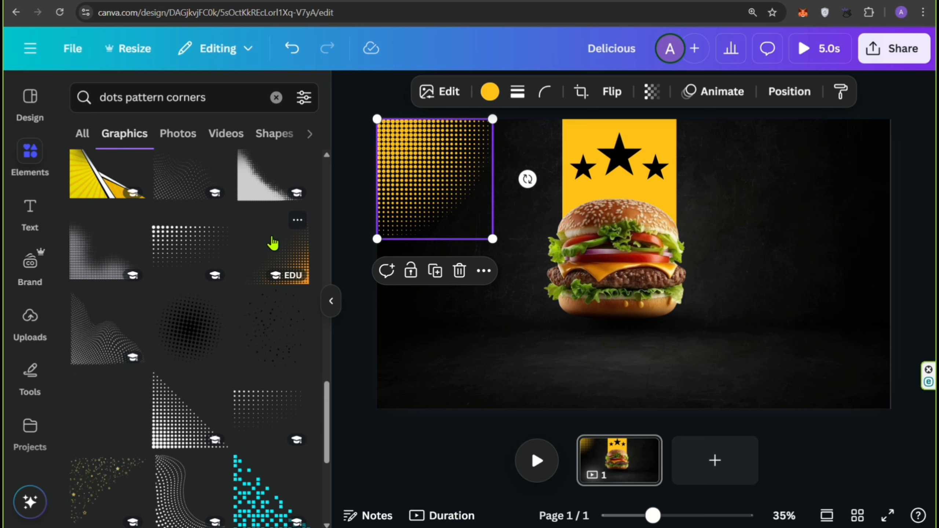
{"action": "scroll", "coordinate": [270, 253], "scroll_direction": "down", "scroll_amount": 10}
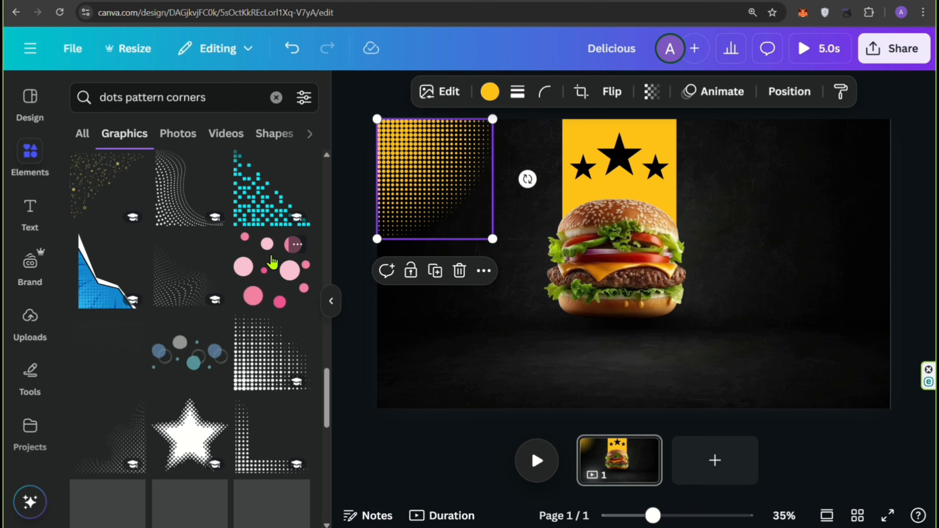
{"action": "scroll", "coordinate": [273, 261], "scroll_direction": "down", "scroll_amount": 5}
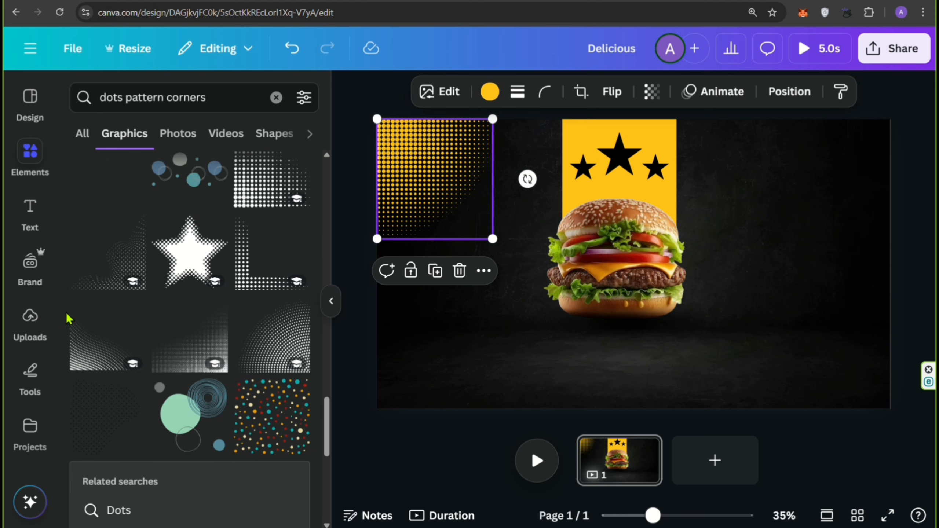
{"action": "left_click", "coordinate": [79, 230]}
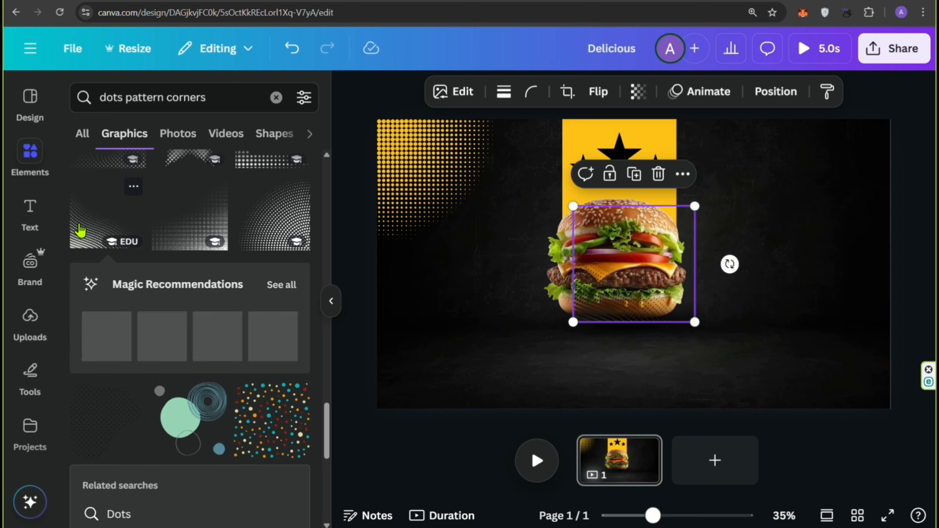
Step: Delete the yellow halftone pattern from the page's upper-left corner
{"action": "left_click", "coordinate": [331, 301]}
{"action": "left_click", "coordinate": [310, 180]}
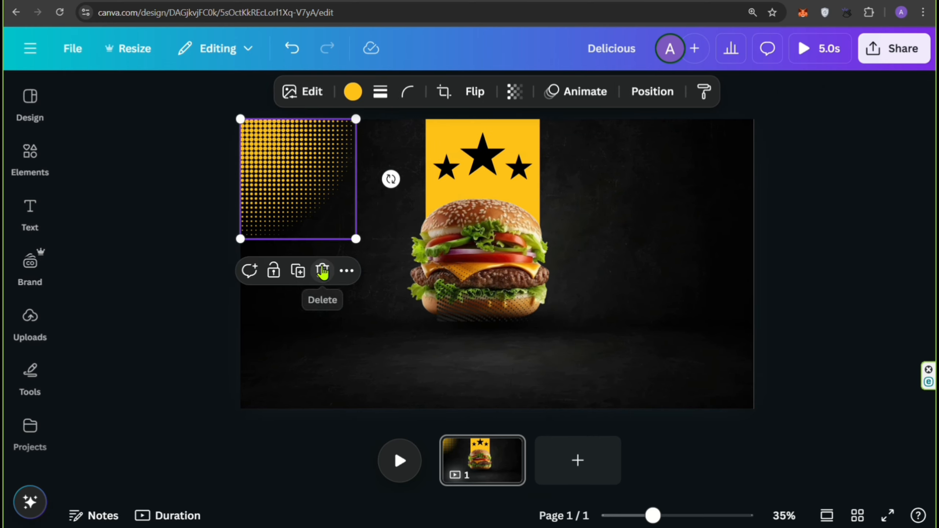
{"action": "left_click", "coordinate": [322, 271]}
Step: Move the curved dot pattern off the burger toward the page's left side and recolour it with the document's yellow
{"action": "left_click", "coordinate": [452, 321]}
{"action": "left_click_drag", "start_coordinate": [455, 312], "coordinate": [356, 256]}
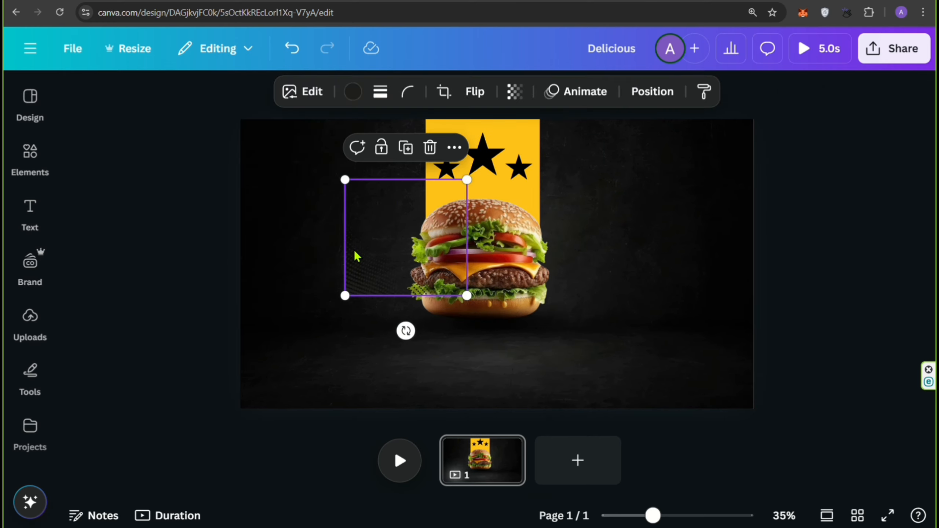
{"action": "left_click", "coordinate": [352, 91]}
{"action": "left_click", "coordinate": [209, 249]}
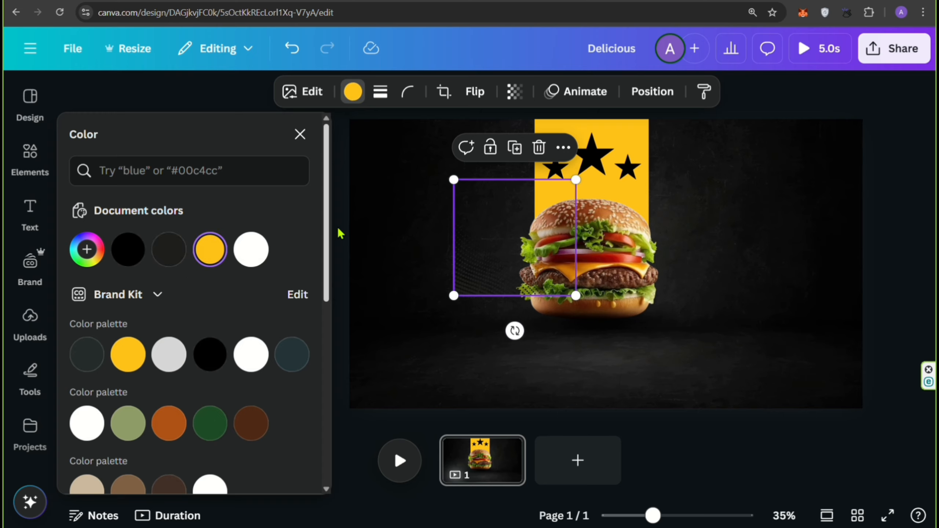
Step: Flip the yellow curved dot pattern so its densest dots sit in its own upper-left corner
{"action": "left_click", "coordinate": [298, 135]}
{"action": "left_click_drag", "start_coordinate": [347, 255], "coordinate": [292, 218]}
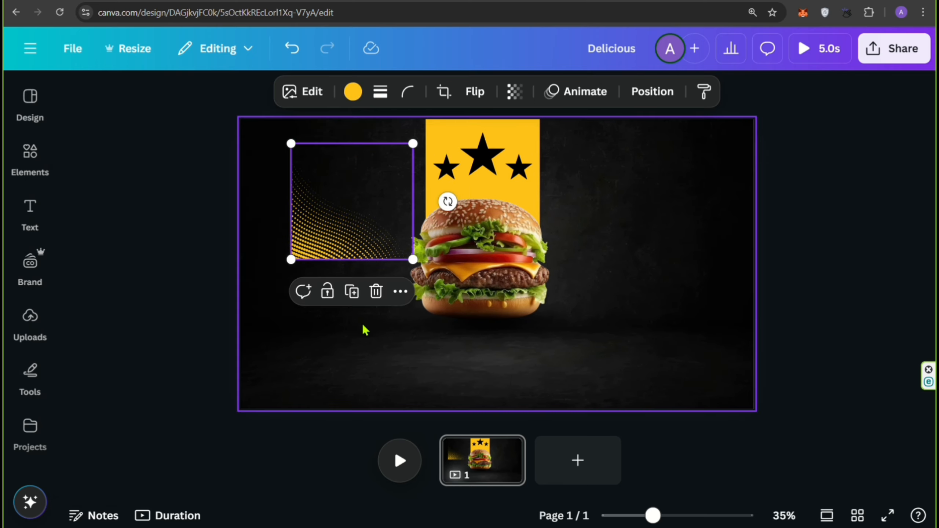
{"action": "left_click", "coordinate": [476, 94]}
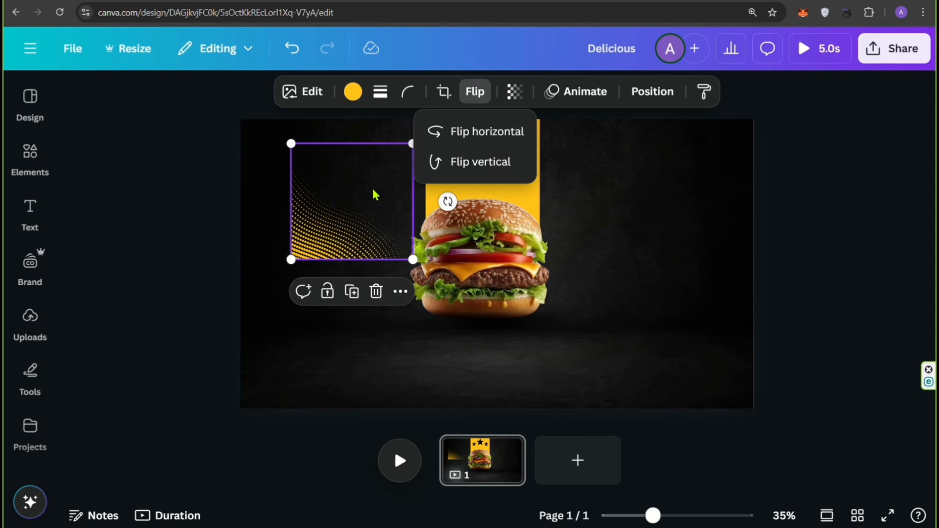
{"action": "left_click", "coordinate": [470, 141]}
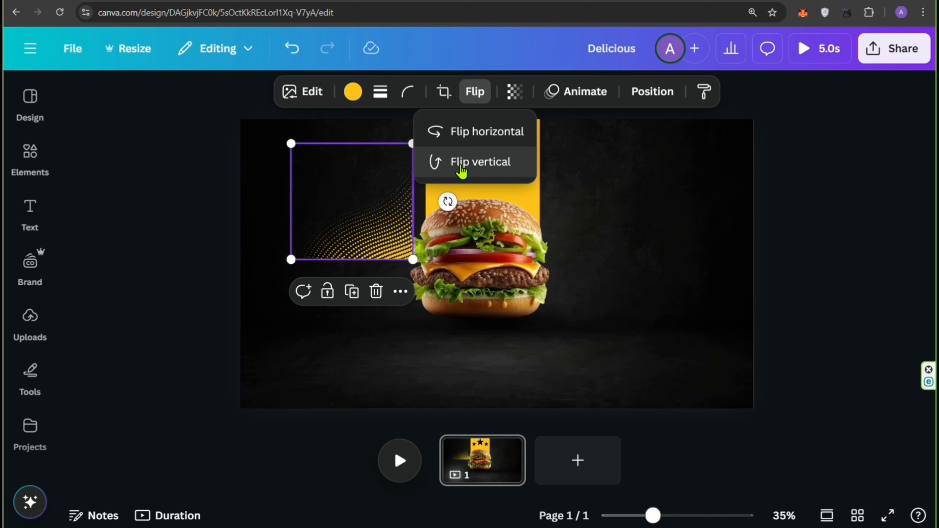
{"action": "left_click", "coordinate": [459, 164]}
{"action": "left_click", "coordinate": [474, 140]}
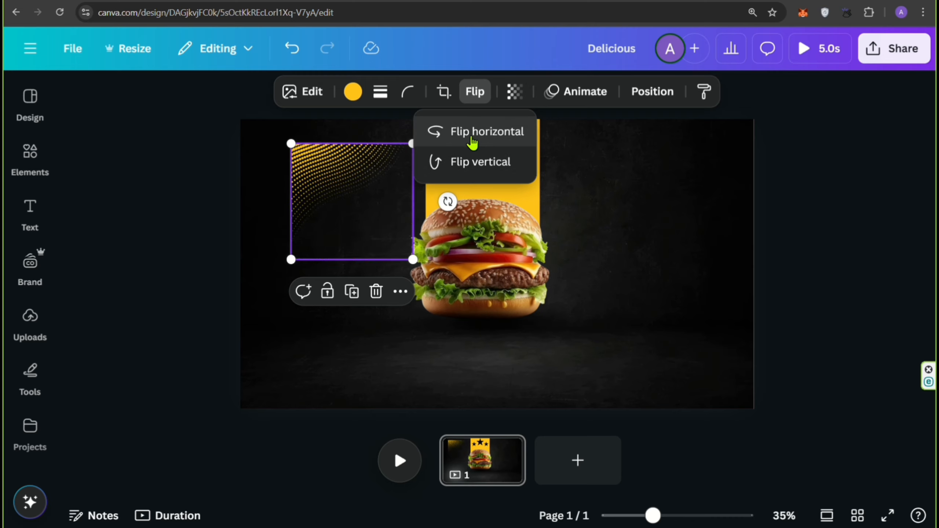
Step: Move the yellow dot pattern into the page's upper-left corner and enlarge it to reach nearly to the yellow arch
{"action": "left_click_drag", "start_coordinate": [356, 174], "coordinate": [311, 152]}
{"action": "left_click_drag", "start_coordinate": [362, 236], "coordinate": [389, 263]}
{"action": "left_click", "coordinate": [203, 237]}
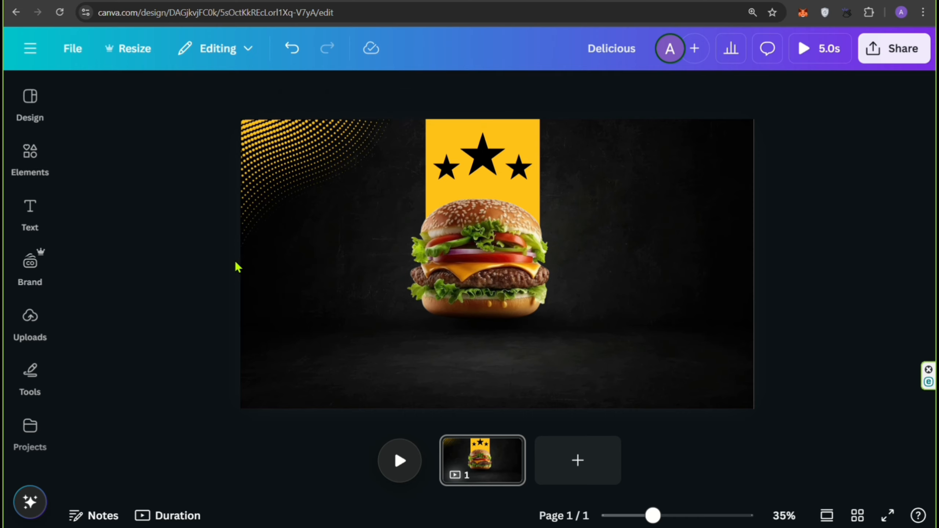
Step: Add a title text reading "Delicious" to the page
{"action": "left_click", "coordinate": [36, 214]}
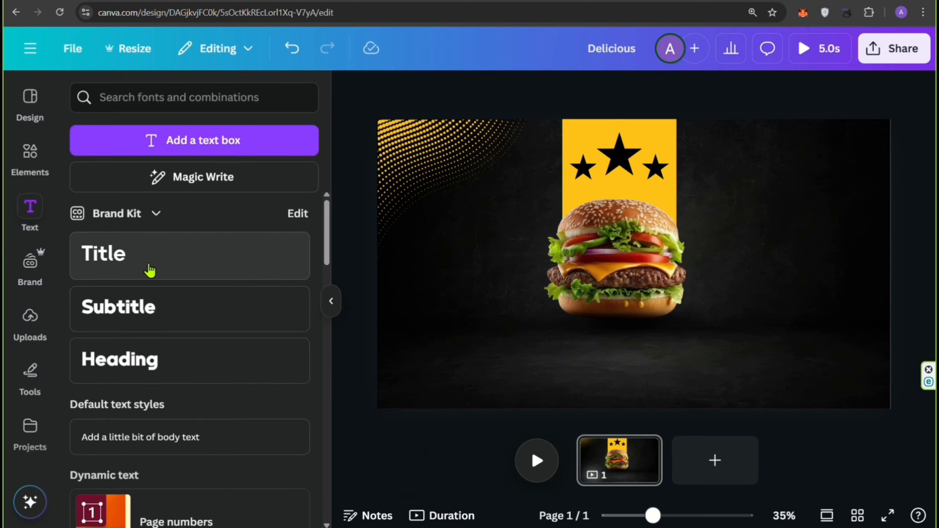
{"action": "left_click", "coordinate": [150, 271]}
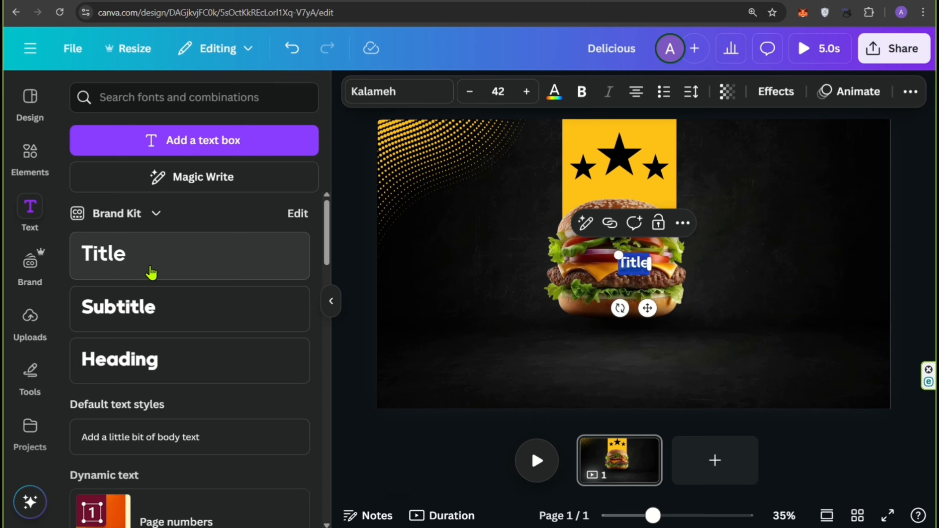
{"action": "key", "text": "BackSpace"}
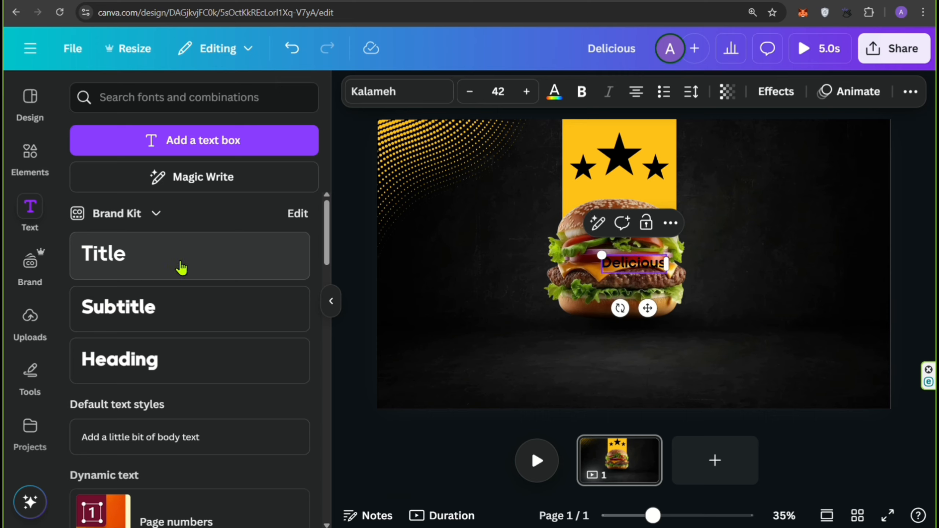
{"action": "left_click", "coordinate": [331, 300]}
Step: Enlarge the "Delicious" text to a font size of about 96 and place it across the burger's lower edge
{"action": "left_click_drag", "start_coordinate": [510, 308], "coordinate": [499, 360]}
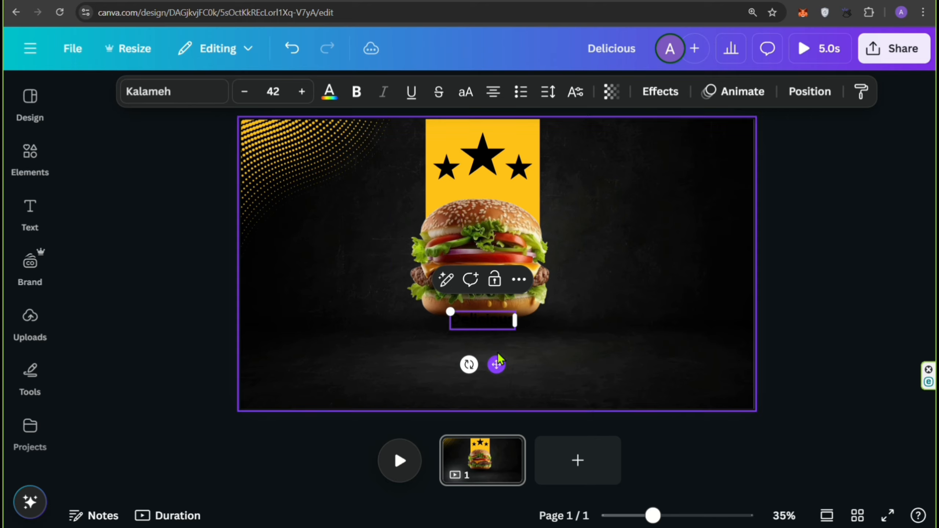
{"action": "left_click_drag", "start_coordinate": [450, 311], "coordinate": [367, 288]}
{"action": "left_click_drag", "start_coordinate": [549, 320], "coordinate": [583, 337]}
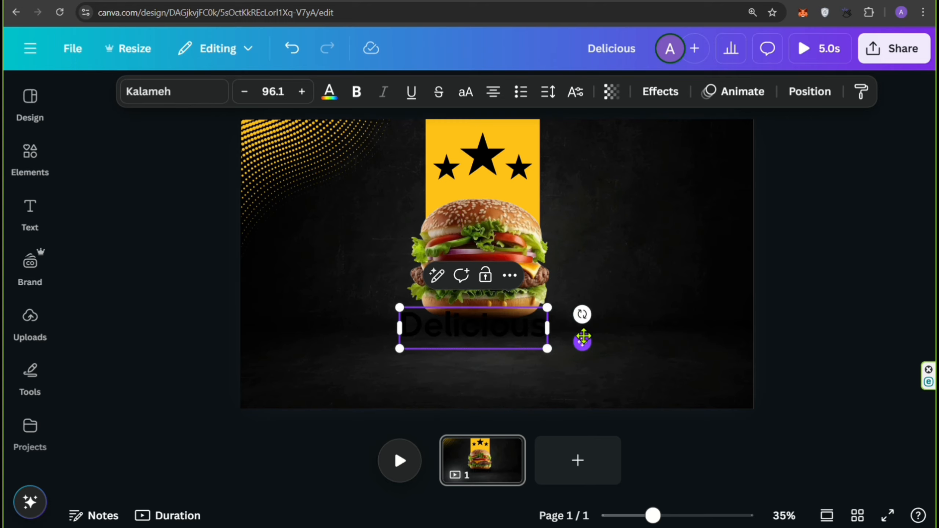
Step: Colour the whole "Delicious" text white (#ffffff)
{"action": "left_click", "coordinate": [329, 91]}
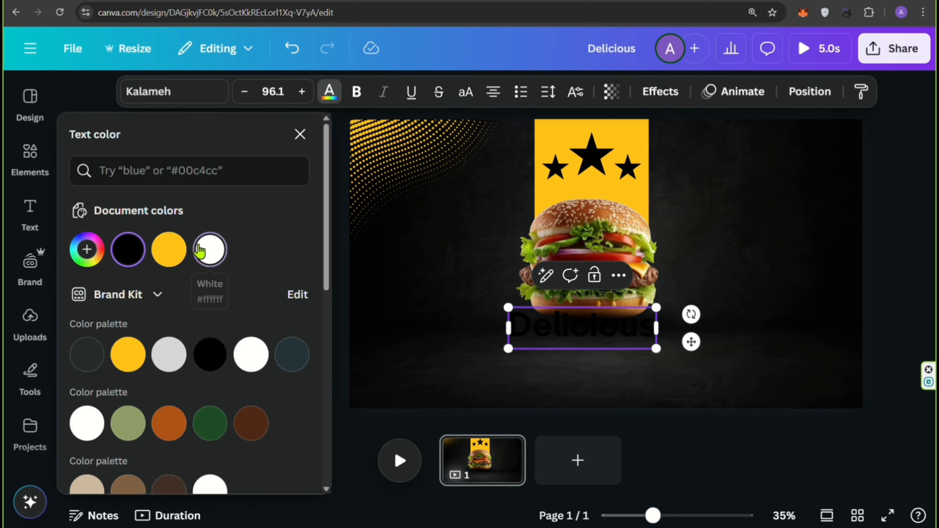
{"action": "left_click", "coordinate": [200, 250]}
{"action": "double_click", "coordinate": [645, 329]}
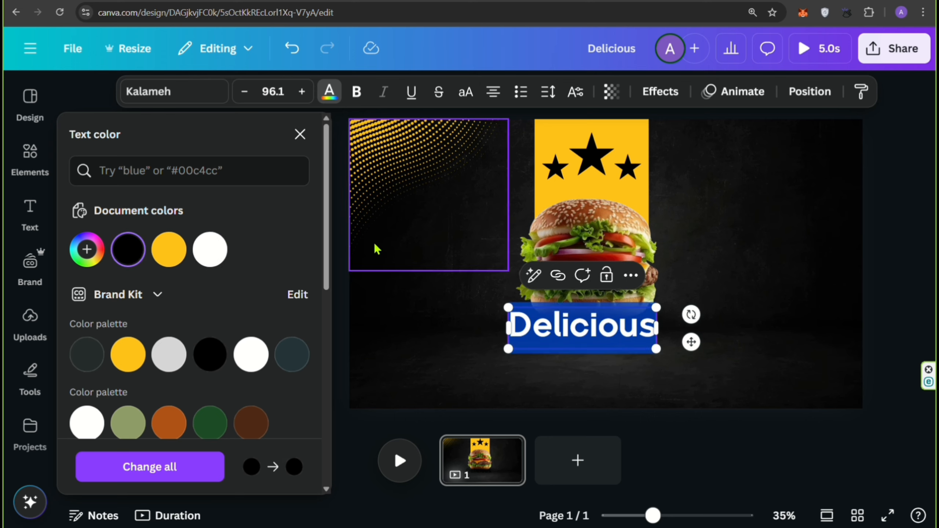
{"action": "left_click", "coordinate": [209, 250]}
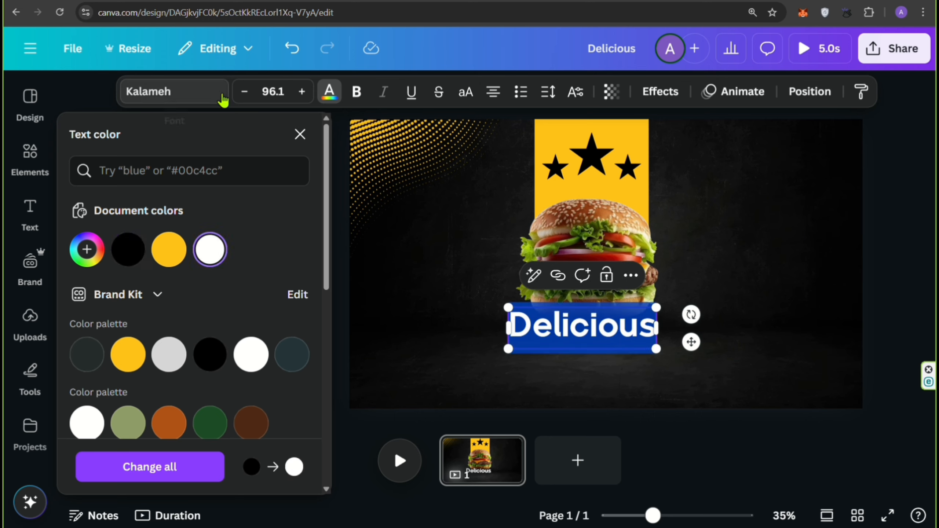
Step: Change the font of the "Delicious" text to Regular Brush
{"action": "left_click", "coordinate": [208, 95]}
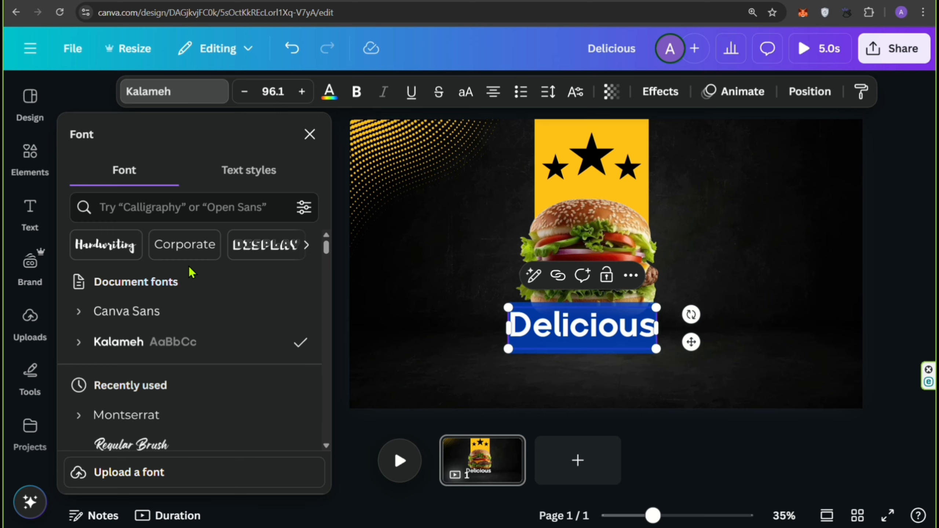
{"action": "scroll", "coordinate": [187, 285], "scroll_direction": "down", "scroll_amount": 2}
{"action": "left_click", "coordinate": [131, 395]}
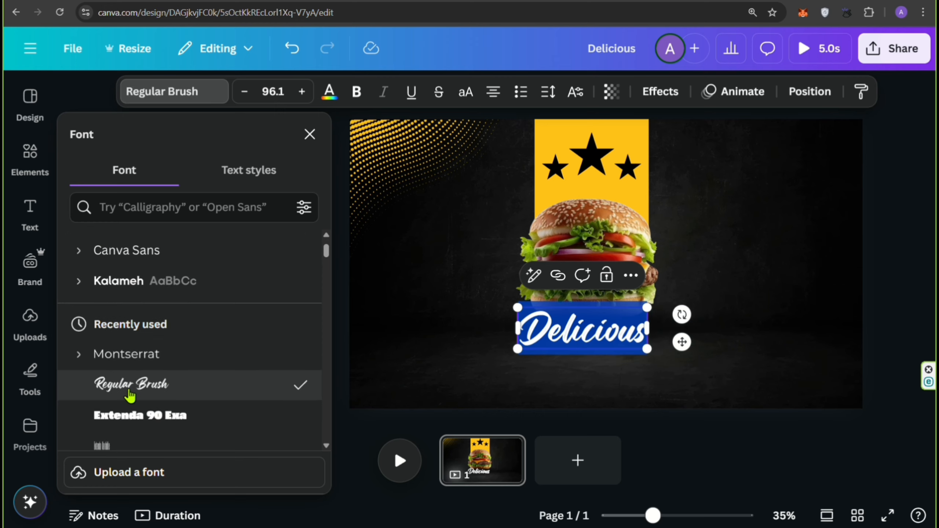
{"action": "left_click", "coordinate": [310, 134]}
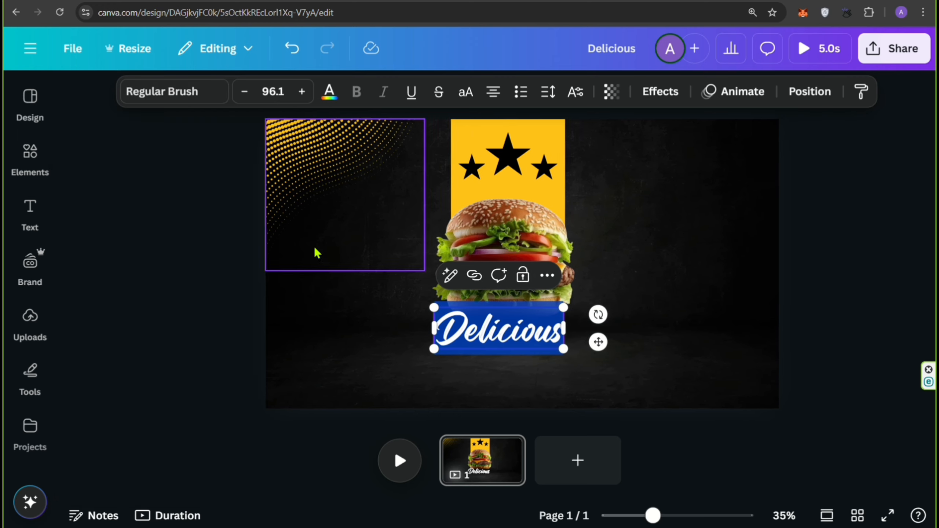
Step: Enlarge the "Delicious" text until it is wider than the burger and centre it just beneath the bun
{"action": "left_click", "coordinate": [356, 361]}
{"action": "left_click", "coordinate": [532, 342]}
{"action": "left_click_drag", "start_coordinate": [543, 348], "coordinate": [533, 330]}
{"action": "left_click", "coordinate": [220, 280]}
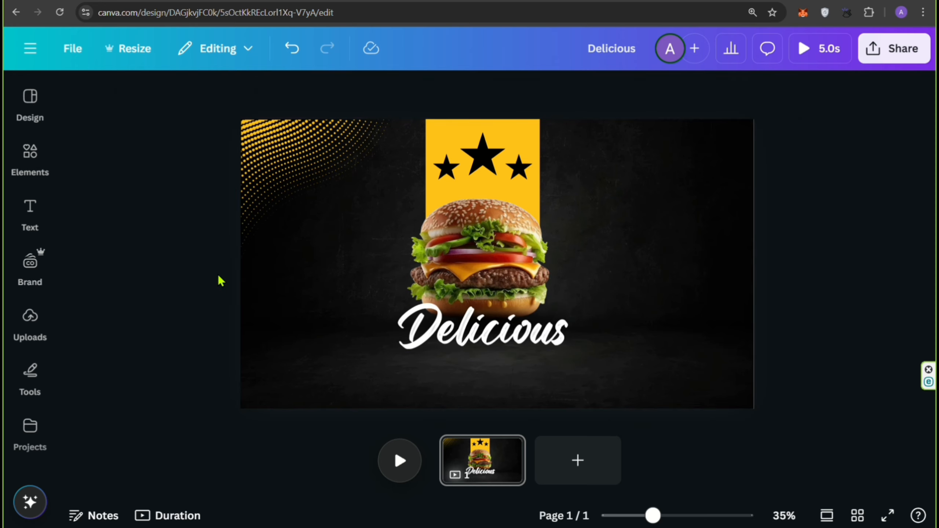
Step: Search the element graphics for "arrow" and add the hand-drawn looping arrow that points down
{"action": "left_click", "coordinate": [30, 157]}
{"action": "right_click", "coordinate": [121, 109]}
{"action": "left_click", "coordinate": [125, 104]}
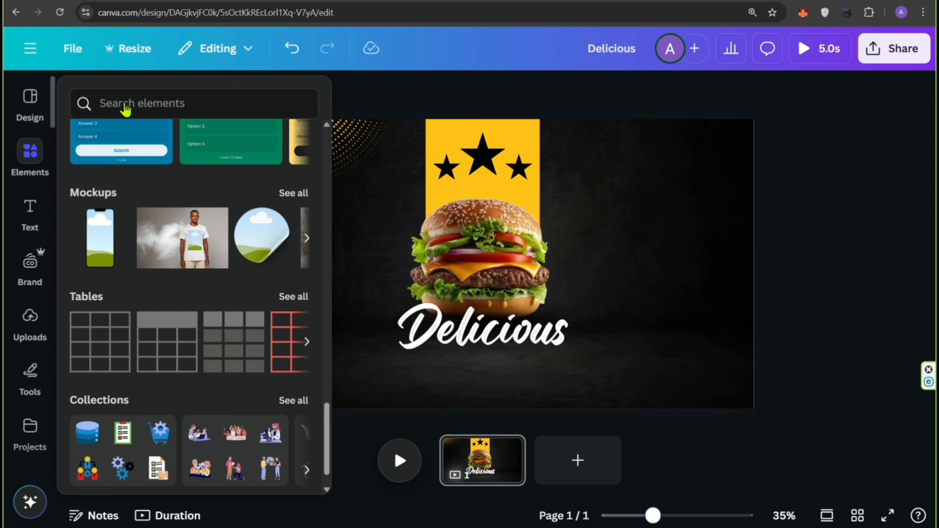
{"action": "type", "text": "arr"}
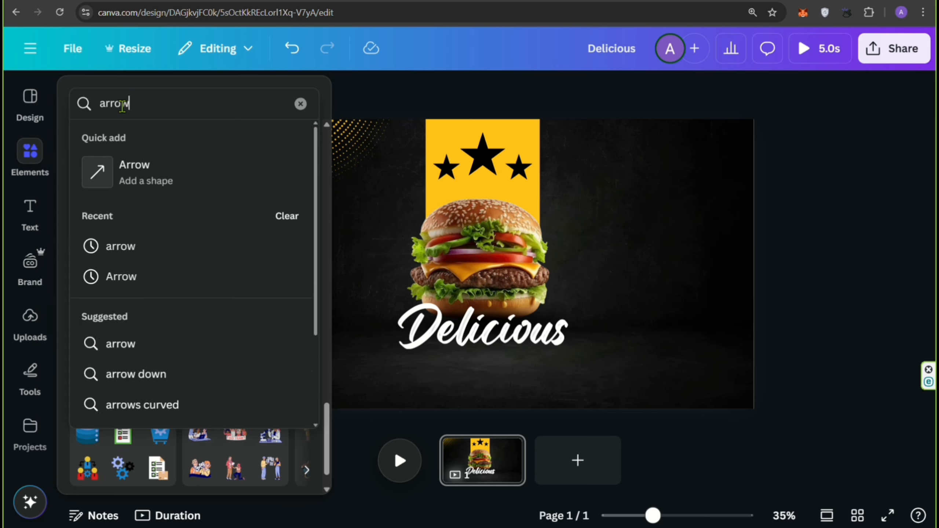
{"action": "type", "text": "ow"}
{"action": "key", "text": "Return"}
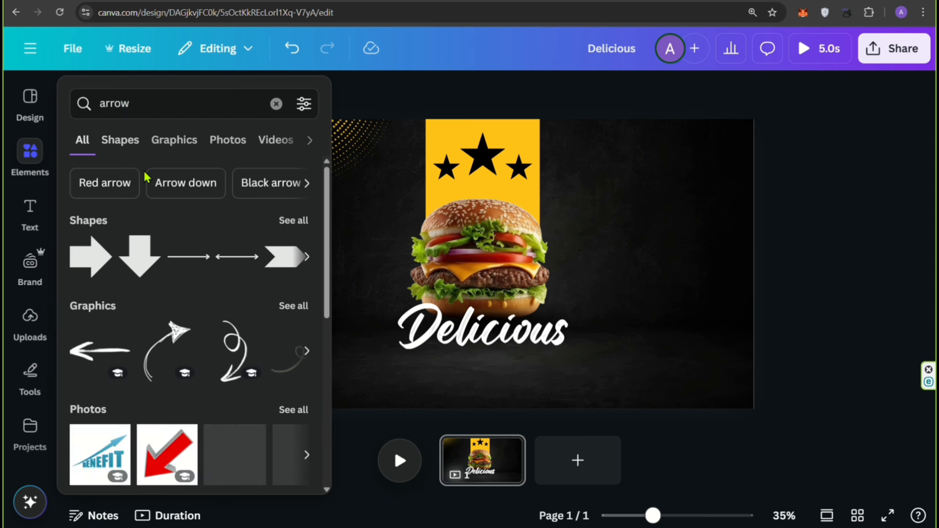
{"action": "scroll", "coordinate": [147, 177], "scroll_direction": "down", "scroll_amount": 2}
{"action": "left_click", "coordinate": [293, 245]}
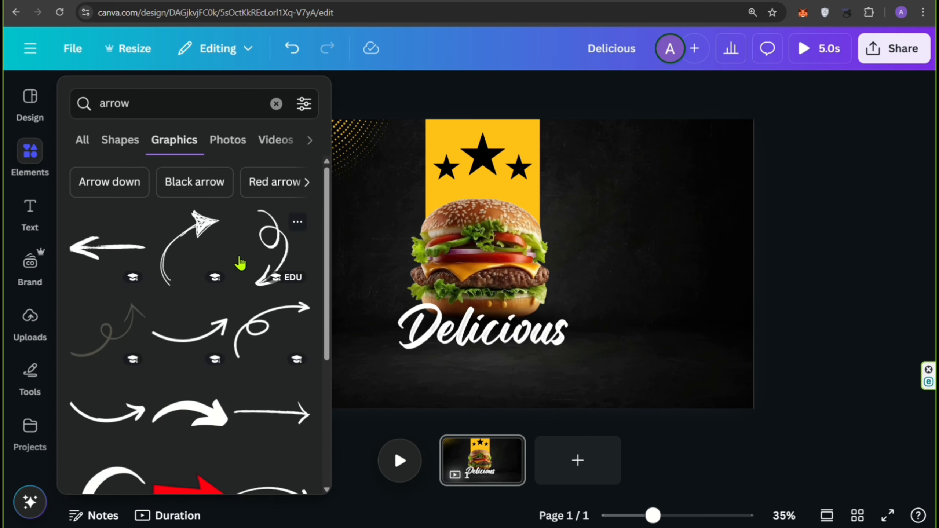
{"action": "scroll", "coordinate": [239, 264], "scroll_direction": "down", "scroll_amount": 2}
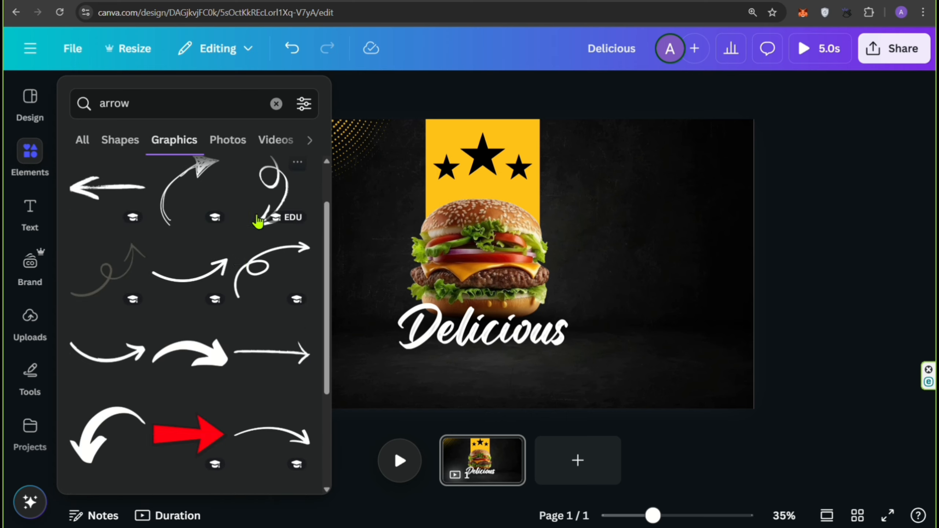
{"action": "left_click", "coordinate": [280, 181]}
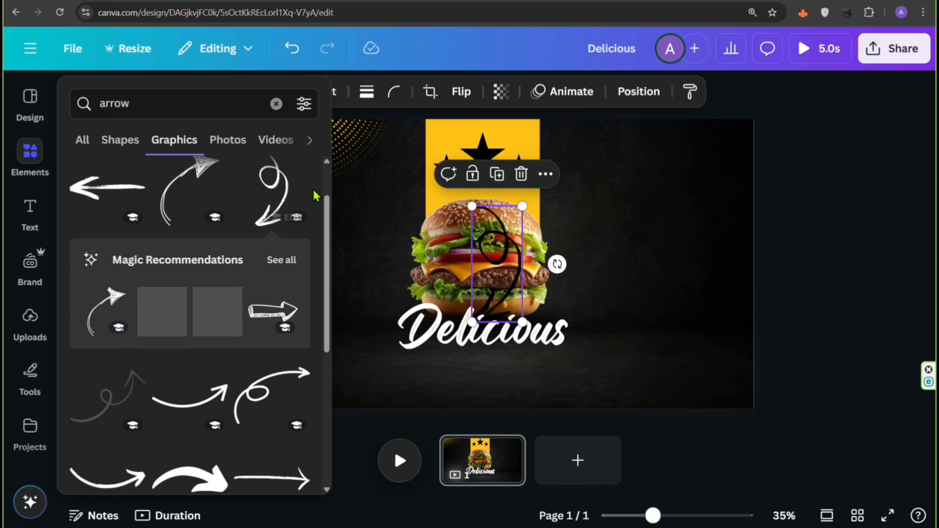
Step: Add the recommended looping arrow that points up to the right of the burger and delete the downward arrow
{"action": "left_click", "coordinate": [30, 168]}
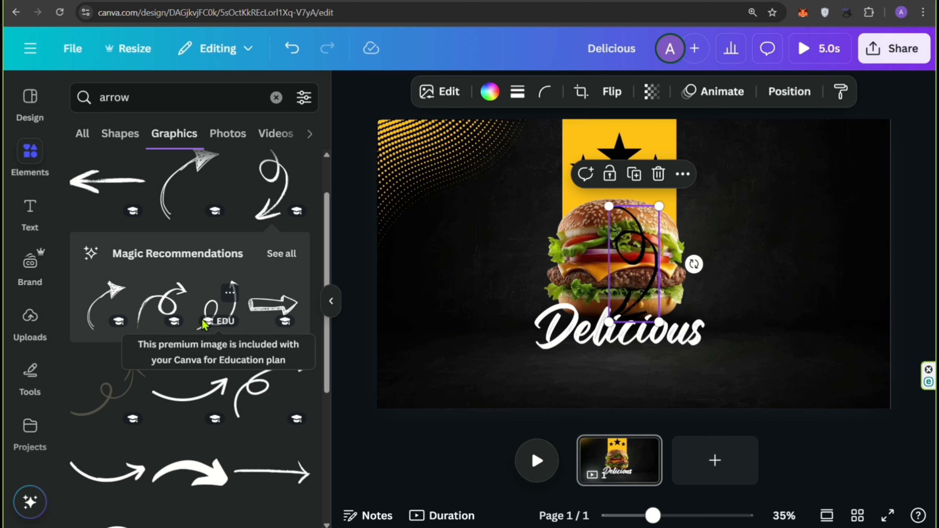
{"action": "left_click_drag", "start_coordinate": [214, 310], "coordinate": [678, 288]}
{"action": "left_click", "coordinate": [653, 281]}
{"action": "left_click", "coordinate": [658, 177]}
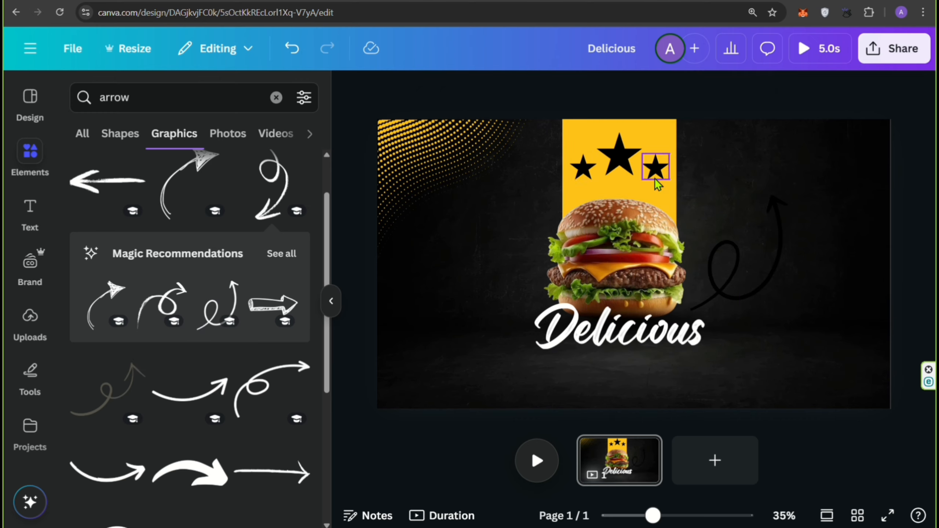
{"action": "left_click", "coordinate": [331, 301]}
Step: Shrink the looping arrow and move it close to the burger's right edge
{"action": "left_click", "coordinate": [628, 244]}
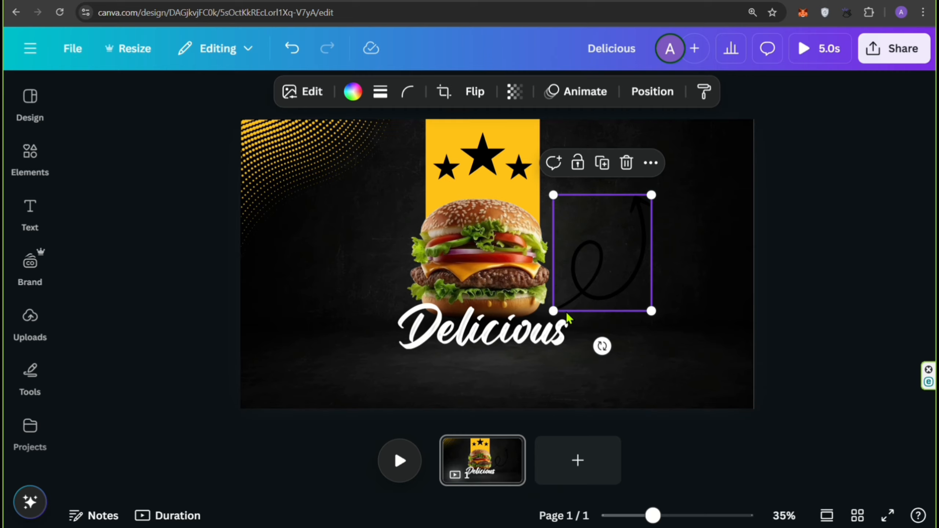
{"action": "left_click_drag", "start_coordinate": [554, 310], "coordinate": [591, 274]}
{"action": "left_click_drag", "start_coordinate": [624, 248], "coordinate": [579, 242]}
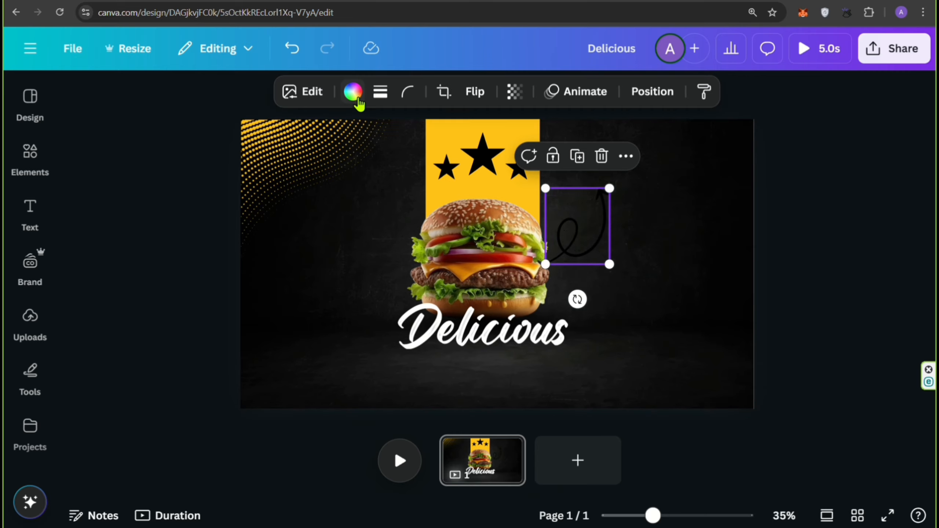
Step: Recolour the looping arrow with the document's white
{"action": "left_click", "coordinate": [356, 96]}
{"action": "left_click", "coordinate": [209, 250]}
{"action": "left_click", "coordinate": [299, 134]}
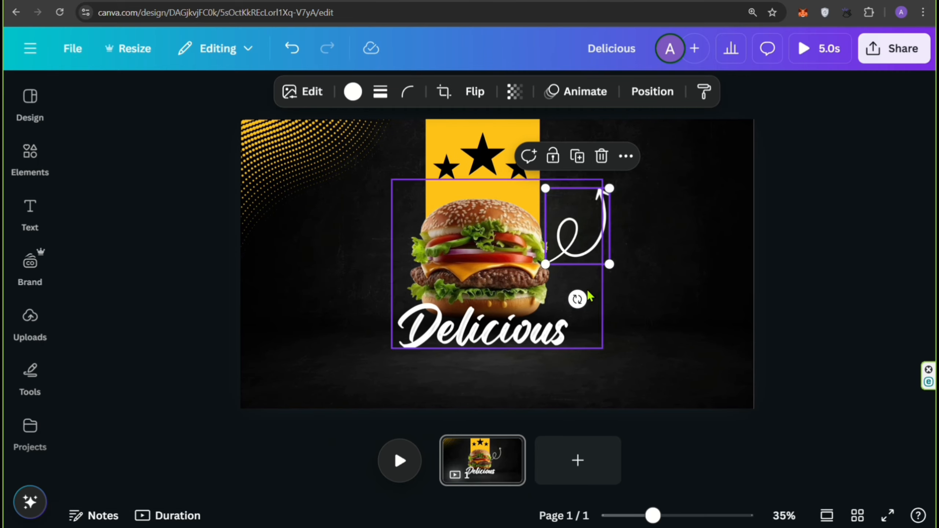
Step: Rotate the white arrow slightly clockwise, make it a little smaller and start its tail at the burger's right edge
{"action": "left_click_drag", "start_coordinate": [577, 299], "coordinate": [560, 296]}
{"action": "left_click_drag", "start_coordinate": [575, 223], "coordinate": [579, 236]}
{"action": "left_click_drag", "start_coordinate": [621, 211], "coordinate": [604, 223]}
{"action": "left_click", "coordinate": [642, 250]}
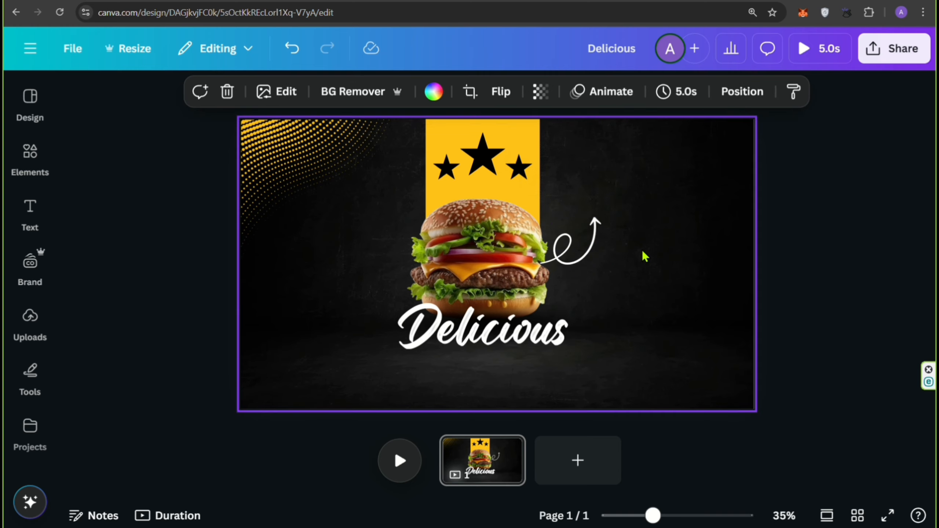
Step: Add a title text reading "FREE DELIVERY" on two lines
{"action": "left_click", "coordinate": [21, 210]}
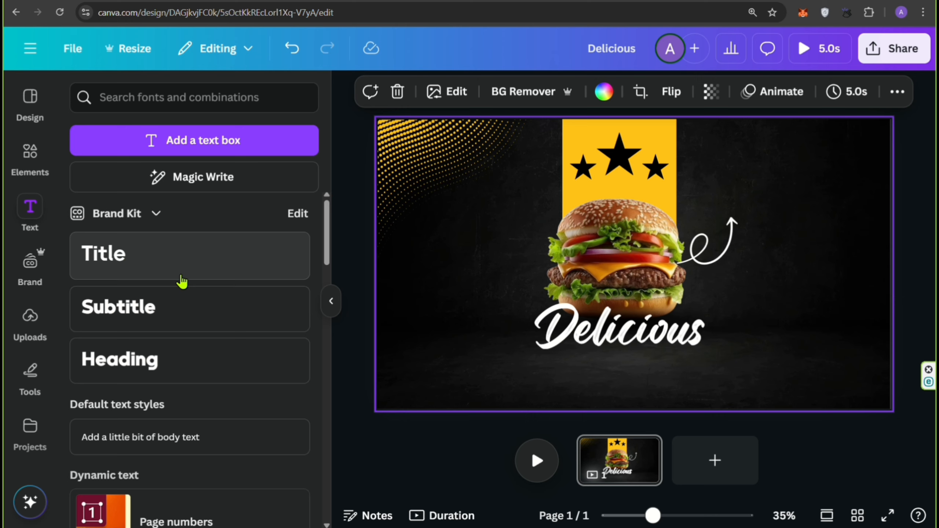
{"action": "left_click", "coordinate": [182, 280]}
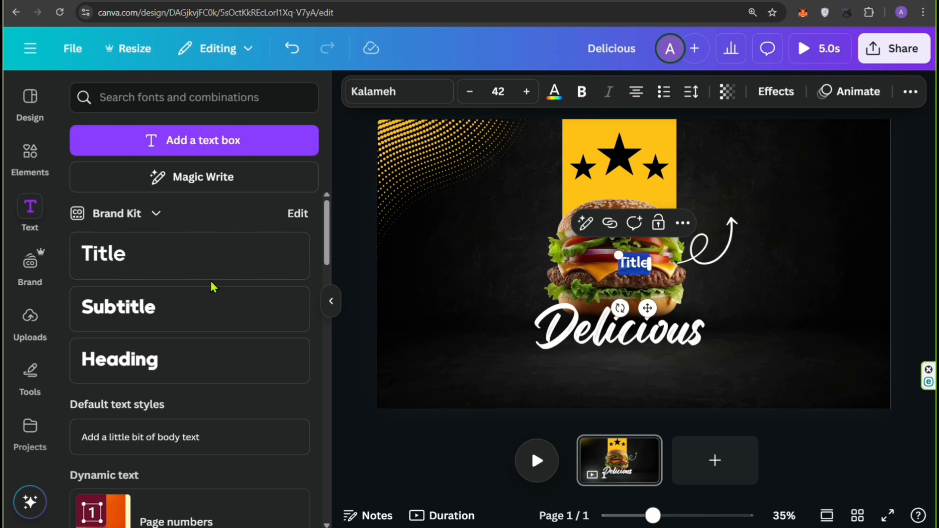
{"action": "type", "text": "FREE"}
{"action": "key", "text": "Return"}
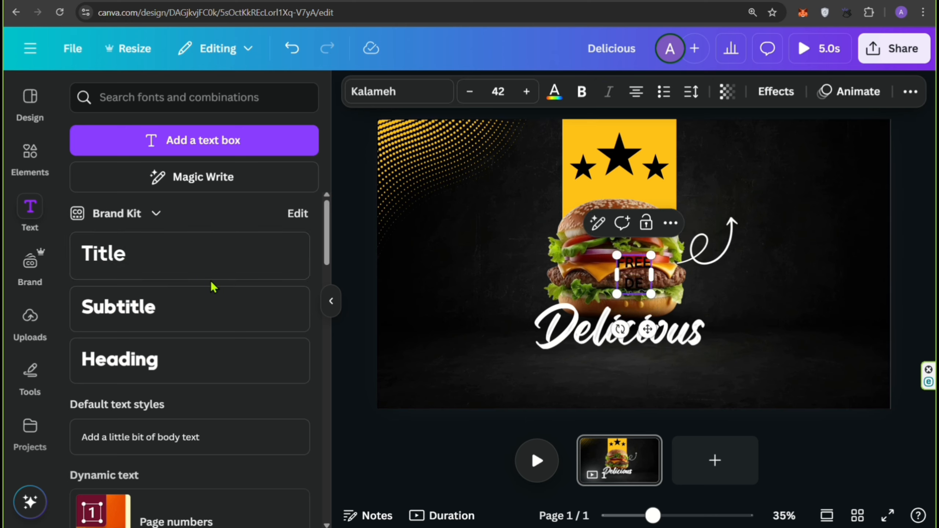
{"action": "type", "text": "DELIVERY"}
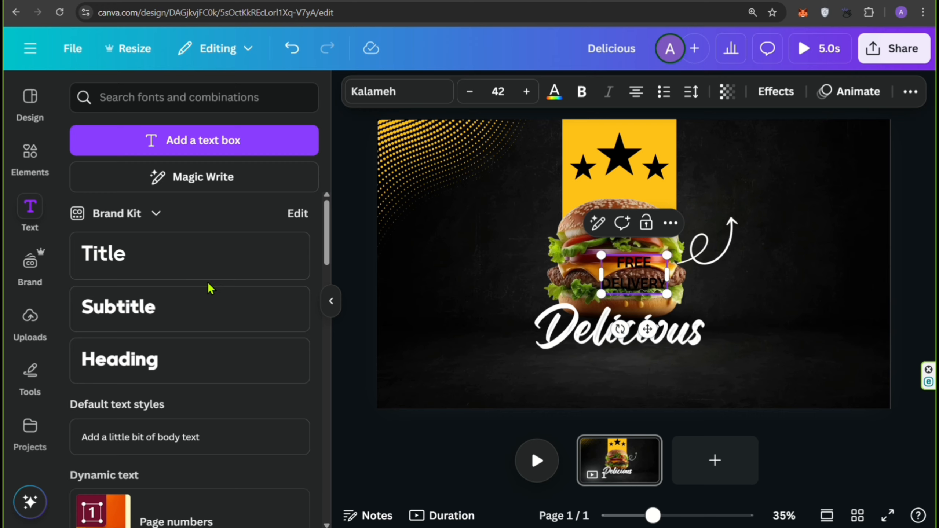
{"action": "left_click", "coordinate": [328, 301]}
{"action": "left_click", "coordinate": [621, 327]}
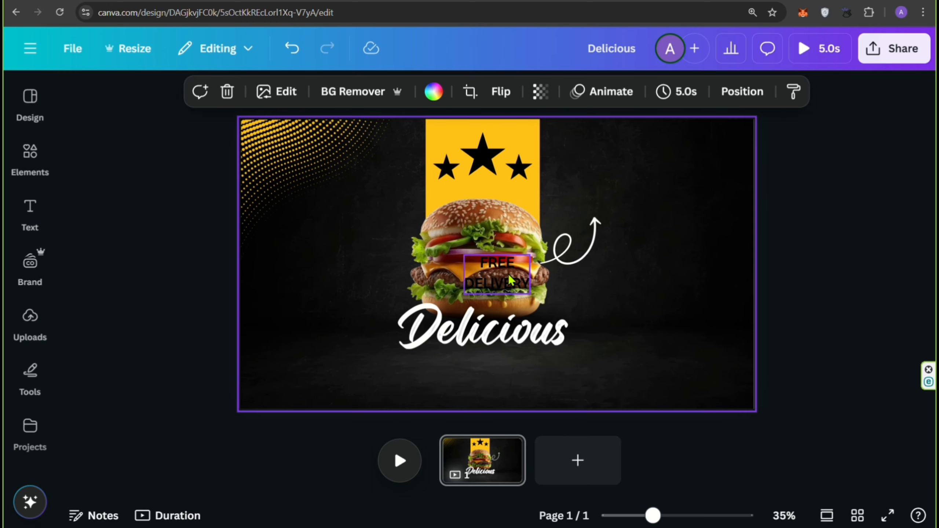
Step: Move the "FREE DELIVERY" text above the looping arrow's tip and recolour it with the document's yellow
{"action": "left_click_drag", "start_coordinate": [511, 270], "coordinate": [634, 191]}
{"action": "left_click", "coordinate": [329, 92]}
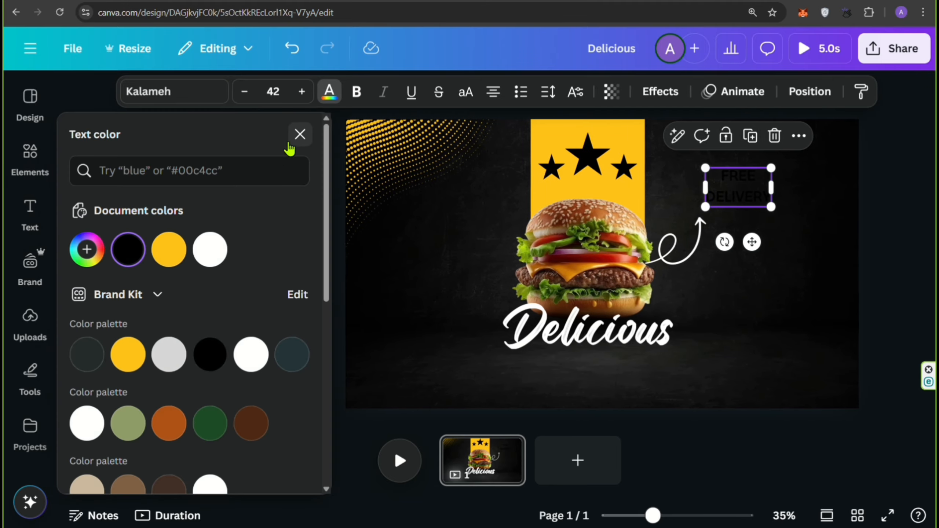
{"action": "left_click", "coordinate": [174, 240]}
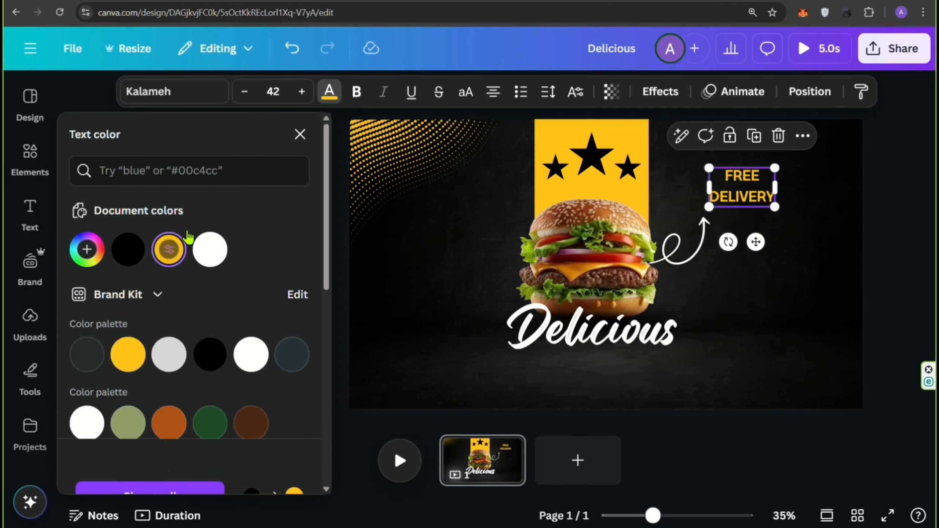
{"action": "left_click", "coordinate": [299, 137]}
Step: Set the "FREE DELIVERY" text's line spacing to 1.02 and left-align it
{"action": "left_click", "coordinate": [548, 92]}
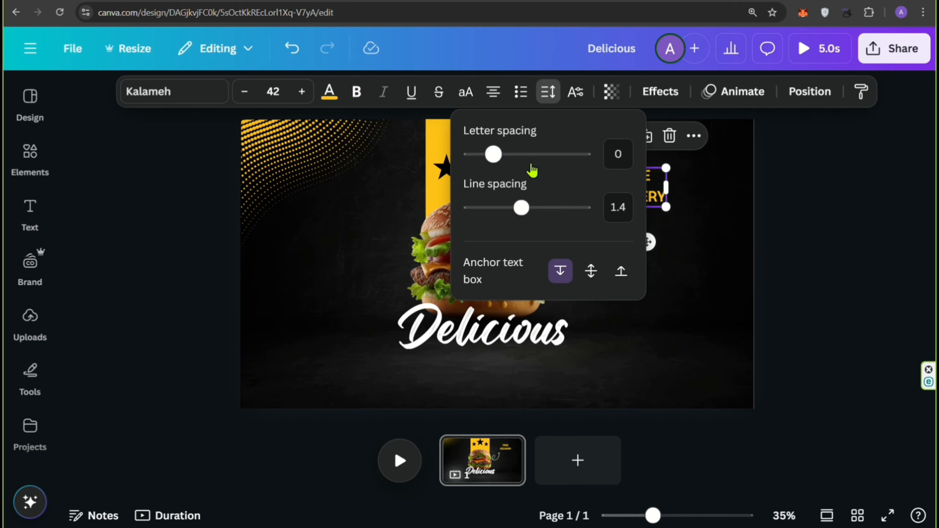
{"action": "left_click_drag", "start_coordinate": [521, 217], "coordinate": [501, 224]}
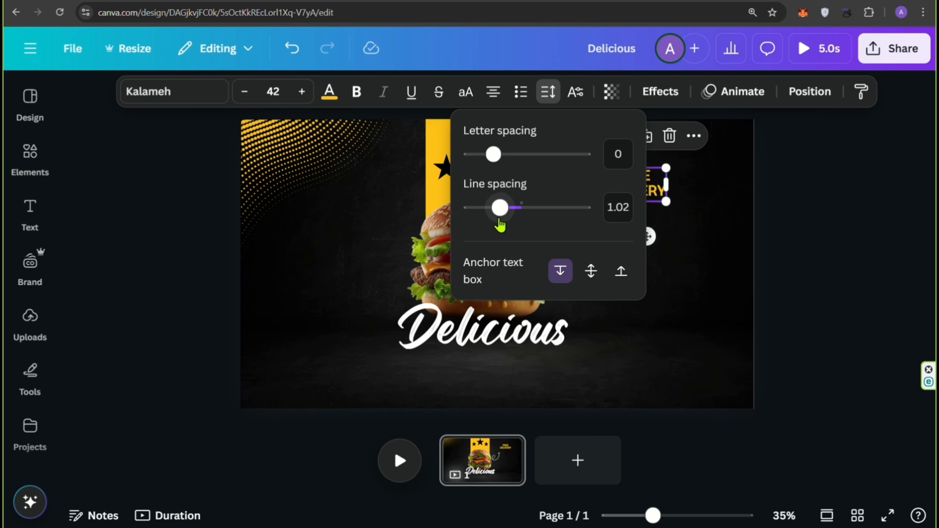
{"action": "left_click", "coordinate": [546, 95]}
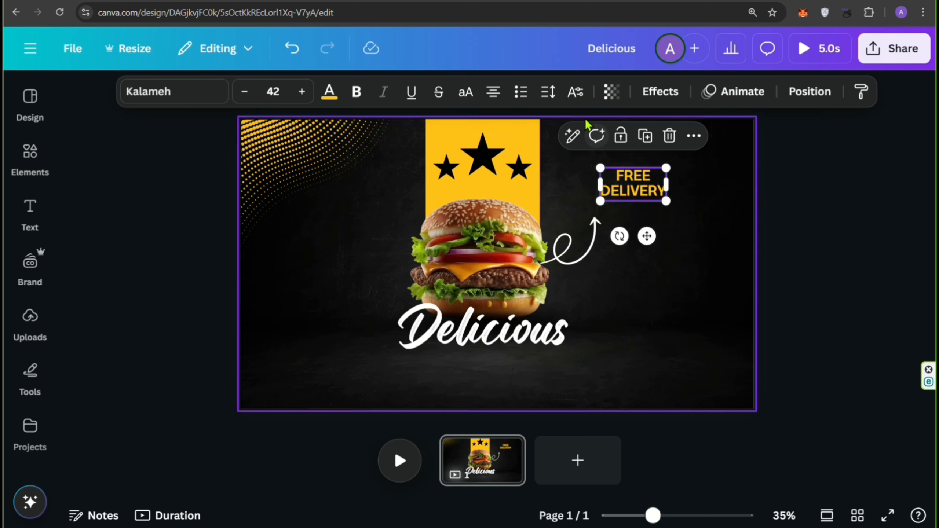
{"action": "left_click", "coordinate": [493, 92]}
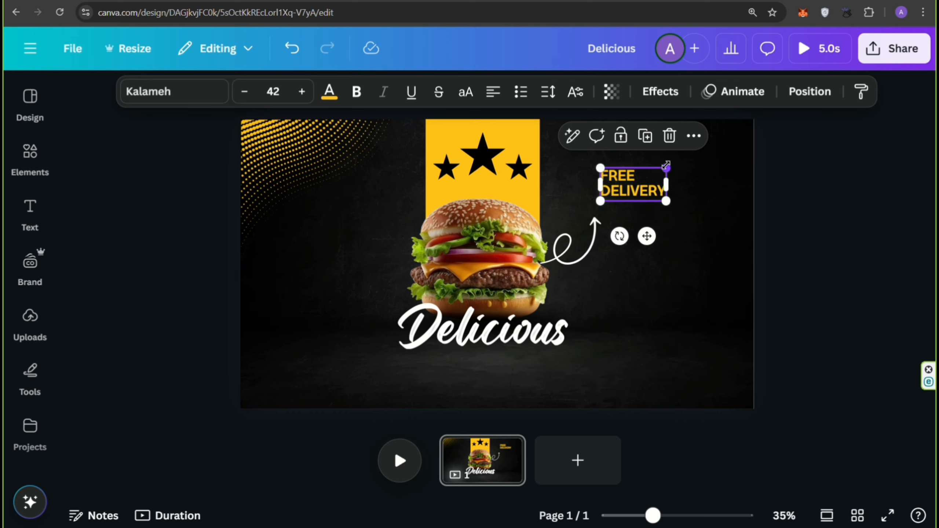
Step: Shrink the "FREE DELIVERY" text to size 32.7 just above the arrow's tip and rotate the arrow slightly clockwise
{"action": "left_click_drag", "start_coordinate": [666, 165], "coordinate": [646, 216]}
{"action": "left_click", "coordinate": [668, 213]}
{"action": "left_click", "coordinate": [608, 197]}
{"action": "left_click", "coordinate": [595, 242]}
{"action": "mouse_move", "coordinate": [553, 304]}
{"action": "left_mouse_down"}
{"action": "mouse_move", "coordinate": [578, 327]}
{"action": "mouse_move", "coordinate": [545, 296]}
{"action": "left_mouse_up"}
{"action": "left_click", "coordinate": [645, 263]}
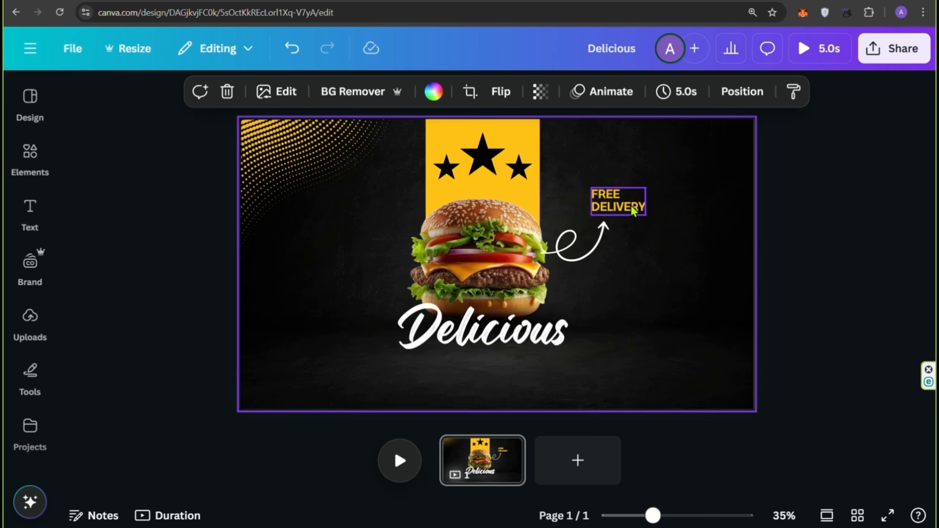
{"action": "left_click", "coordinate": [599, 200]}
{"action": "left_click_drag", "start_coordinate": [592, 188], "coordinate": [595, 190]}
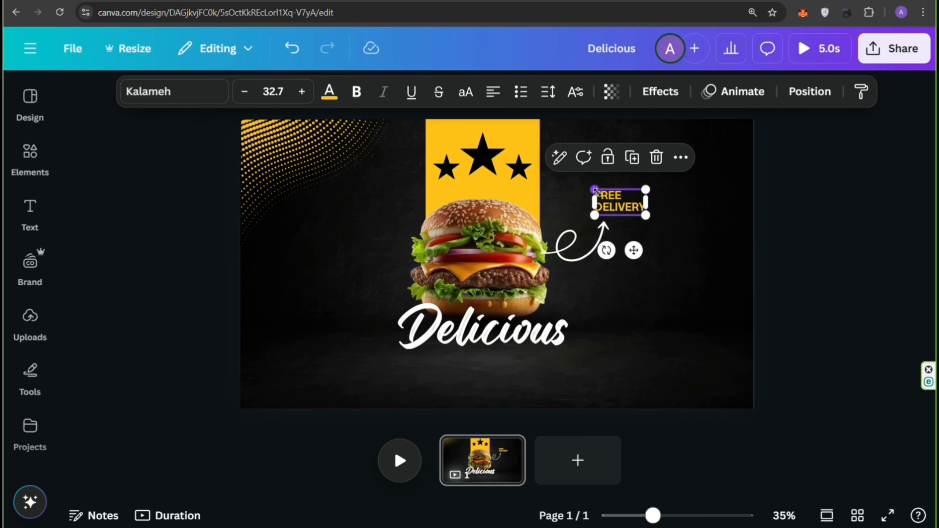
Step: Duplicate the "FREE DELIVERY" text, place the copy beneath the "Delicious" title and replace its wording with "burgers"
{"action": "left_click", "coordinate": [632, 157]}
{"action": "left_click_drag", "start_coordinate": [633, 250], "coordinate": [509, 405]}
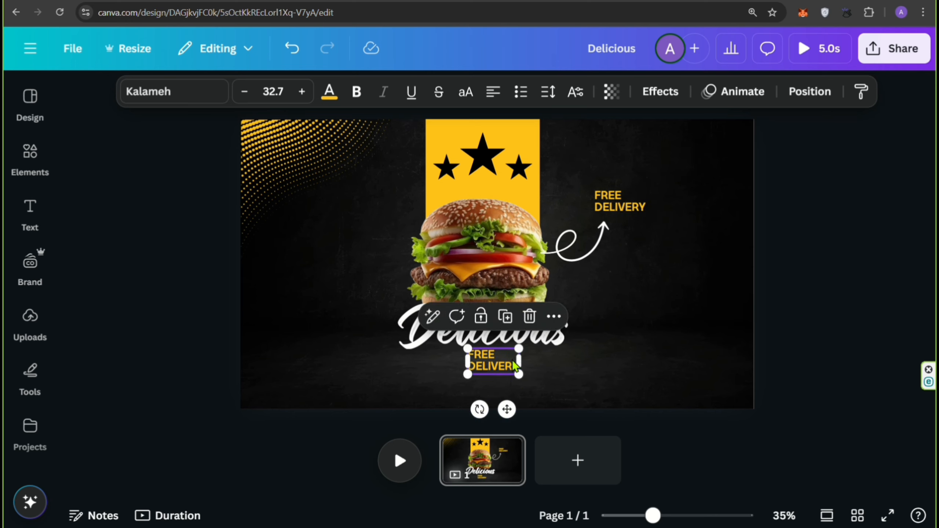
{"action": "double_click", "coordinate": [522, 370]}
{"action": "type", "text": "our"}
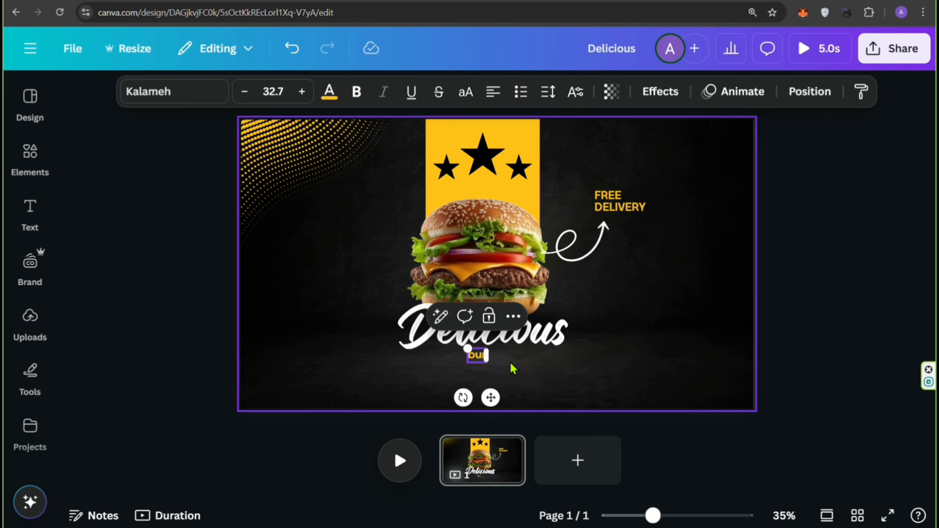
{"action": "type", "text": "ger"}
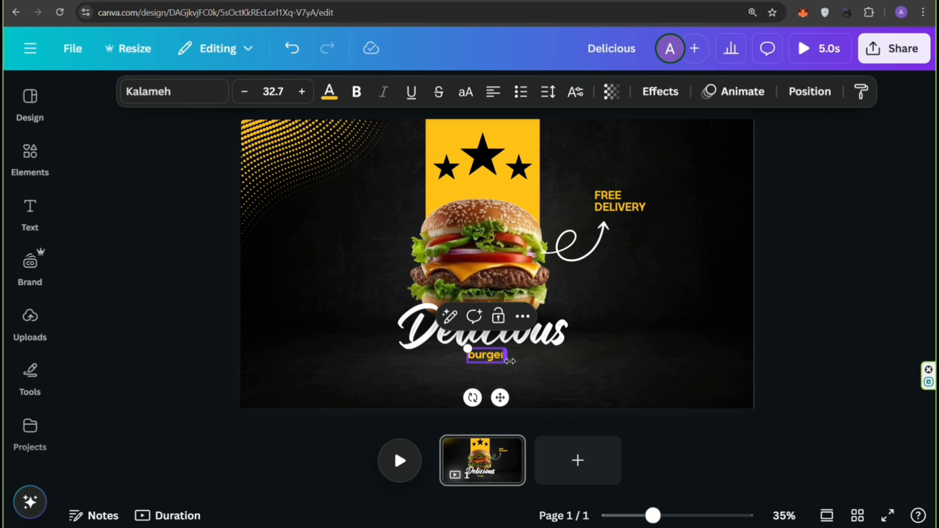
{"action": "type", "text": "s"}
{"action": "left_click", "coordinate": [529, 370]}
Step: Enlarge the "burgers" text to size 48.6 and centre it directly under the "Delicious" title
{"action": "left_click", "coordinate": [501, 354]}
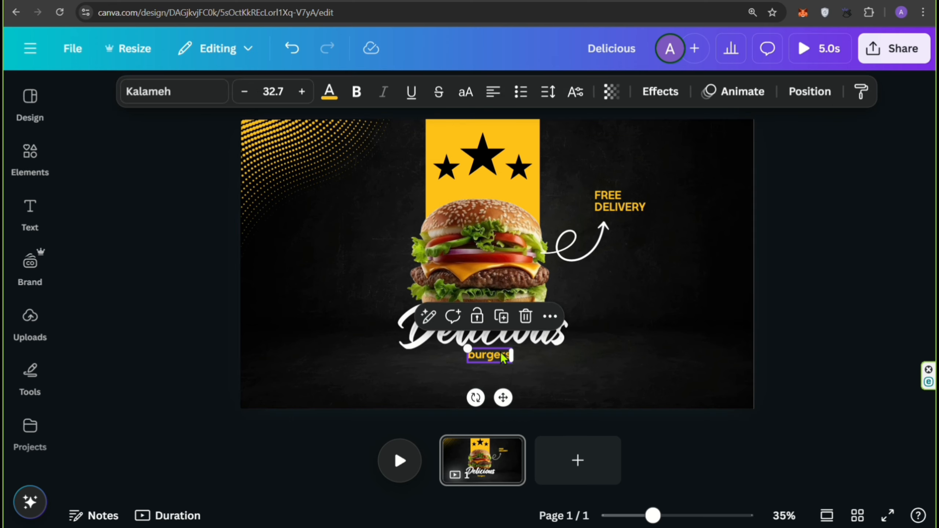
{"action": "left_click_drag", "start_coordinate": [466, 345], "coordinate": [444, 339]}
{"action": "left_click_drag", "start_coordinate": [488, 397], "coordinate": [496, 396]}
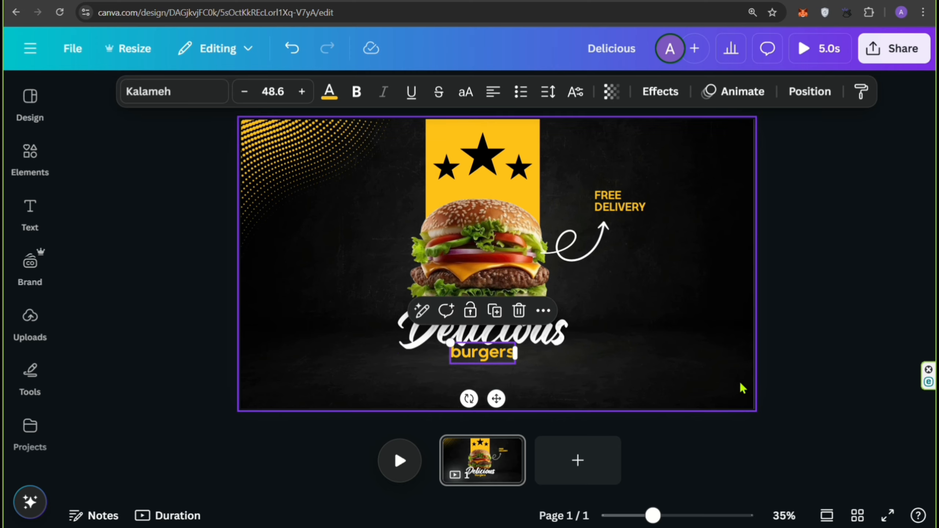
{"action": "left_click", "coordinate": [883, 360]}
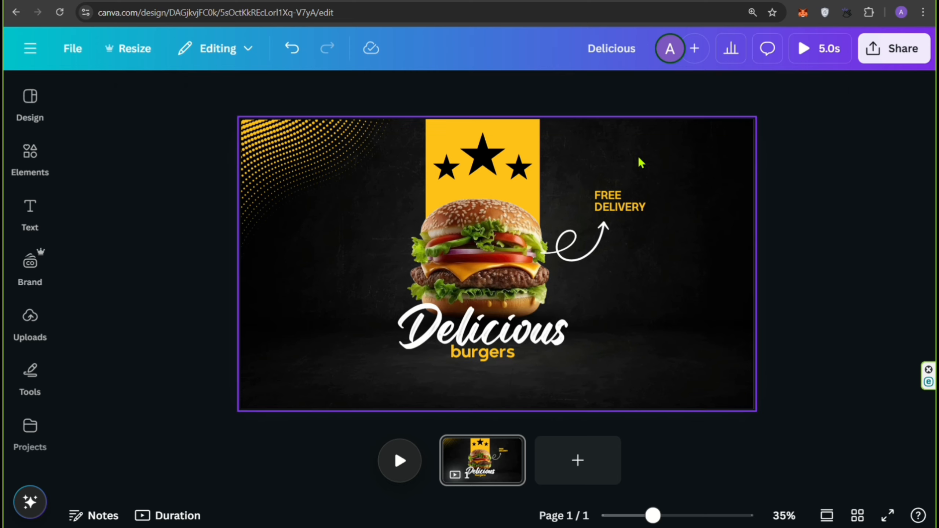
Step: Show the margin guides on the design
{"action": "left_click", "coordinate": [77, 50]}
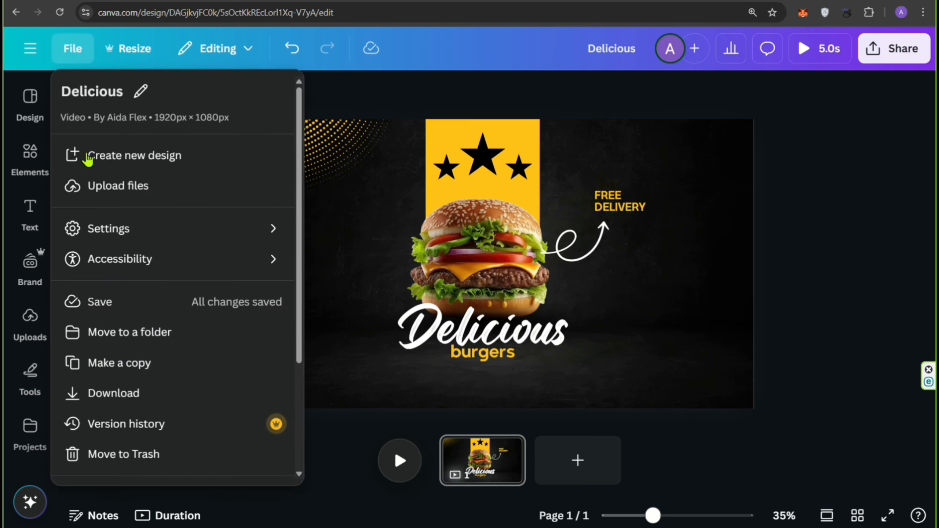
{"action": "mouse_move", "coordinate": [105, 237]}
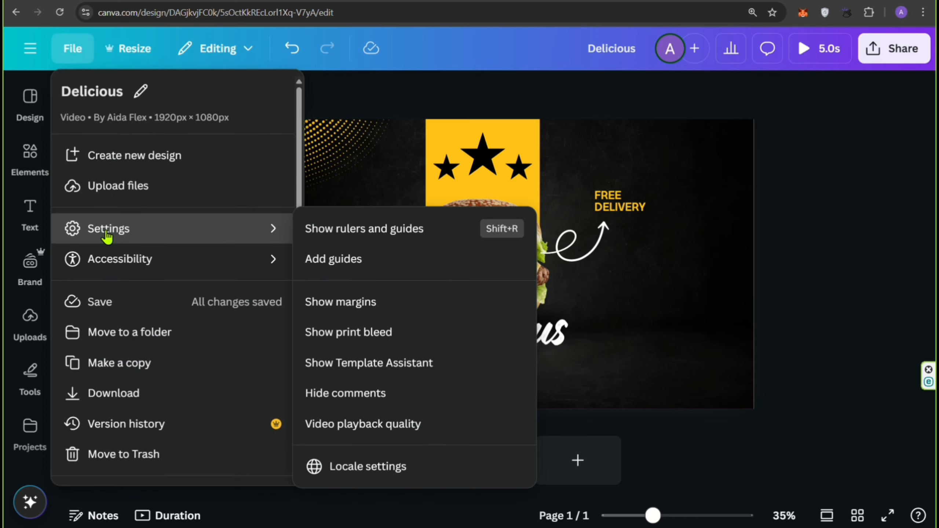
{"action": "left_click", "coordinate": [325, 302]}
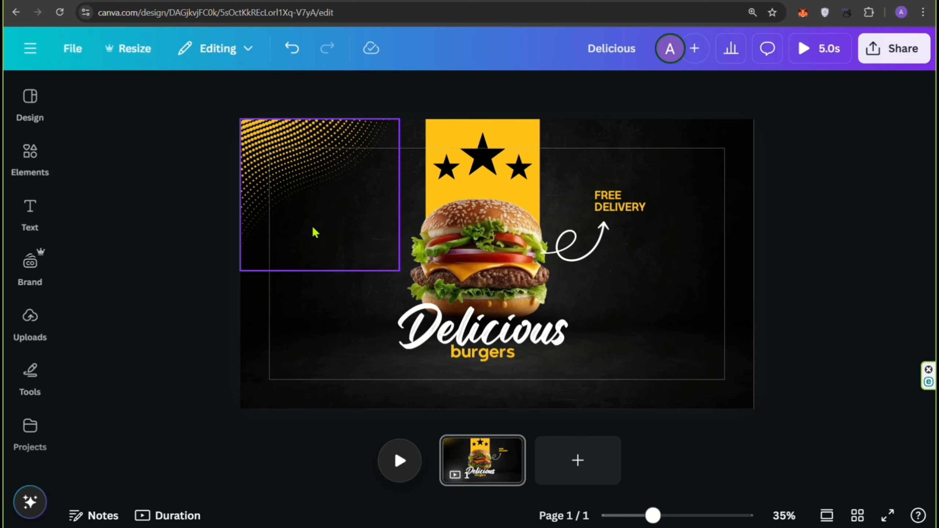
Step: Enlarge the "burgers" text and the "Delicious" title and realign both below the burger
{"action": "left_click", "coordinate": [501, 358]}
{"action": "left_click_drag", "start_coordinate": [450, 343], "coordinate": [434, 337]}
{"action": "left_click_drag", "start_coordinate": [487, 398], "coordinate": [499, 409]}
{"action": "left_click", "coordinate": [555, 338]}
{"action": "left_click_drag", "start_coordinate": [396, 298], "coordinate": [367, 287]}
{"action": "left_click_drag", "start_coordinate": [459, 332], "coordinate": [478, 342]}
{"action": "left_click", "coordinate": [671, 352]}
Step: Enlarge the burger image slightly and centre it between the yellow banner and the title
{"action": "left_click", "coordinate": [499, 257]}
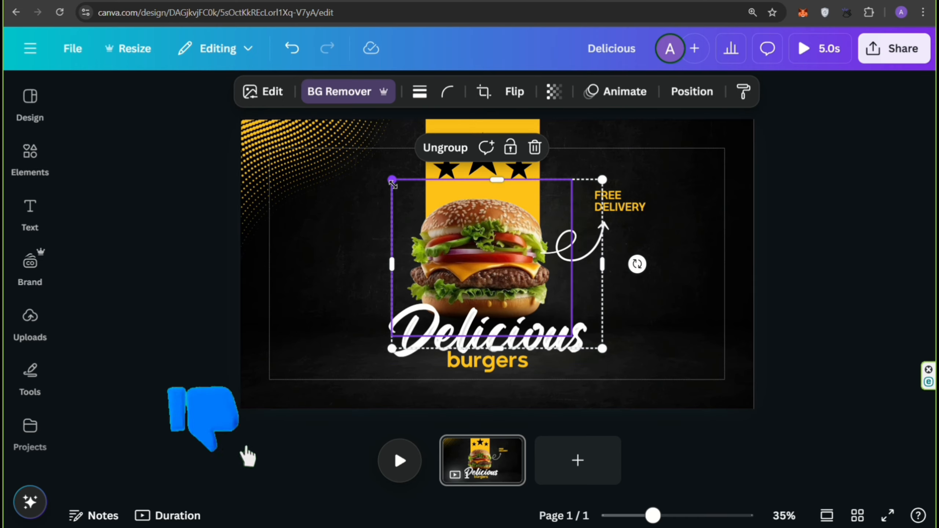
{"action": "left_click_drag", "start_coordinate": [393, 180], "coordinate": [376, 167]}
{"action": "left_click_drag", "start_coordinate": [455, 245], "coordinate": [466, 254]}
{"action": "left_click", "coordinate": [624, 274]}
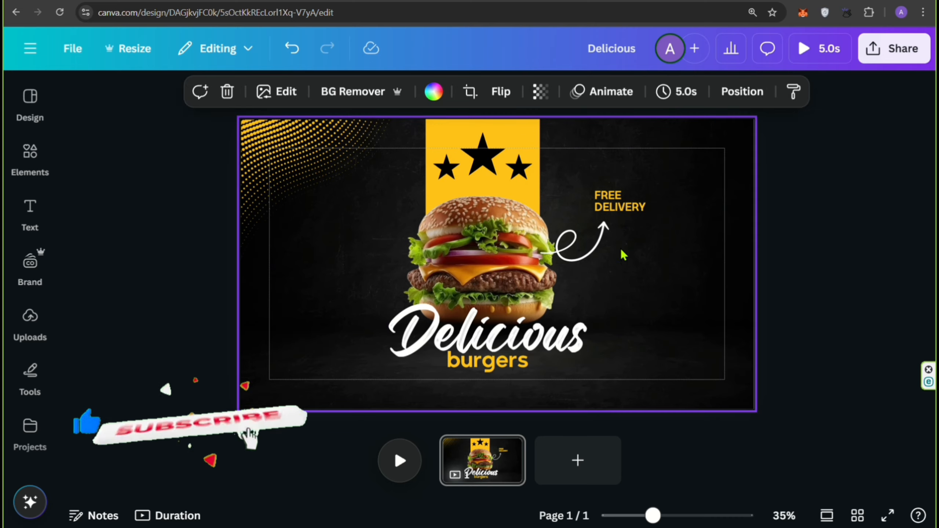
Step: Shift the looping arrow and the "FREE DELIVERY" text slightly right and down to suit the larger burger
{"action": "left_click", "coordinate": [582, 244]}
{"action": "left_click_drag", "start_coordinate": [582, 245], "coordinate": [595, 252]}
{"action": "left_click", "coordinate": [670, 268]}
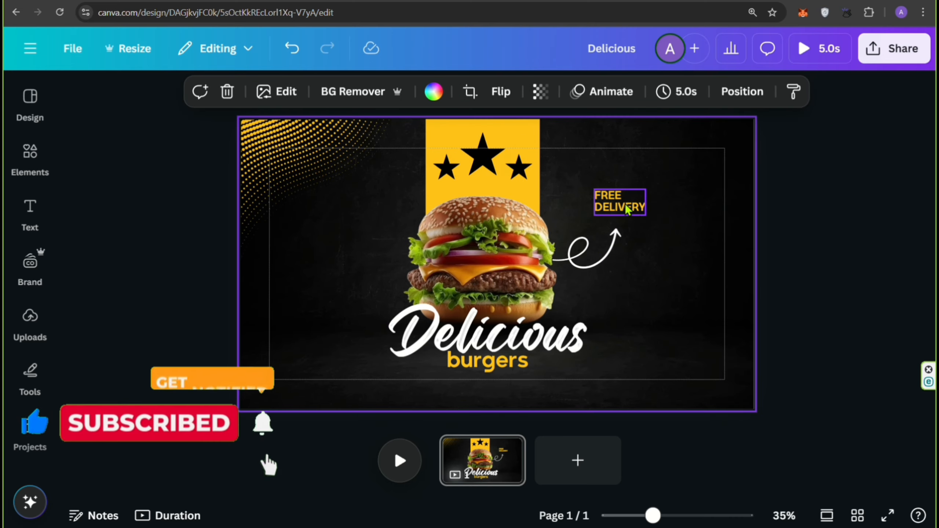
{"action": "left_click_drag", "start_coordinate": [616, 195], "coordinate": [627, 202]}
{"action": "left_click", "coordinate": [656, 304]}
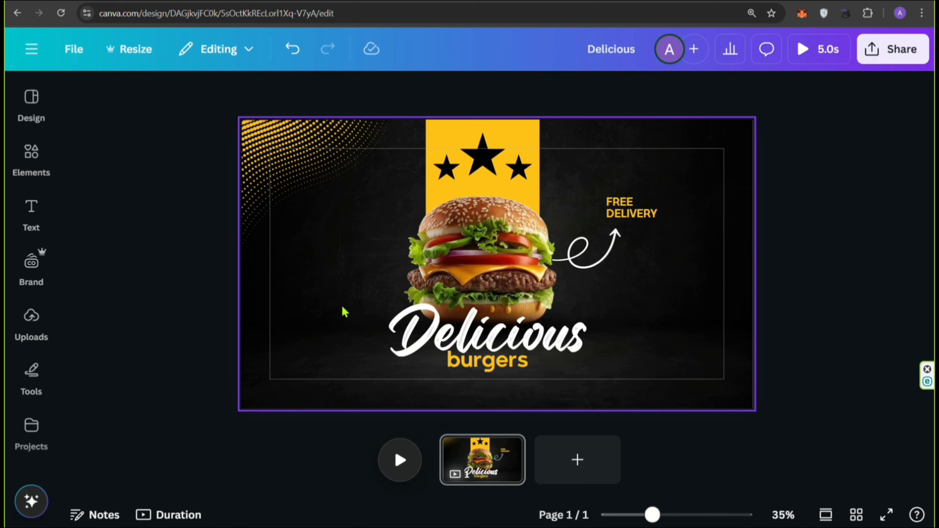
{"action": "left_click", "coordinate": [26, 211]}
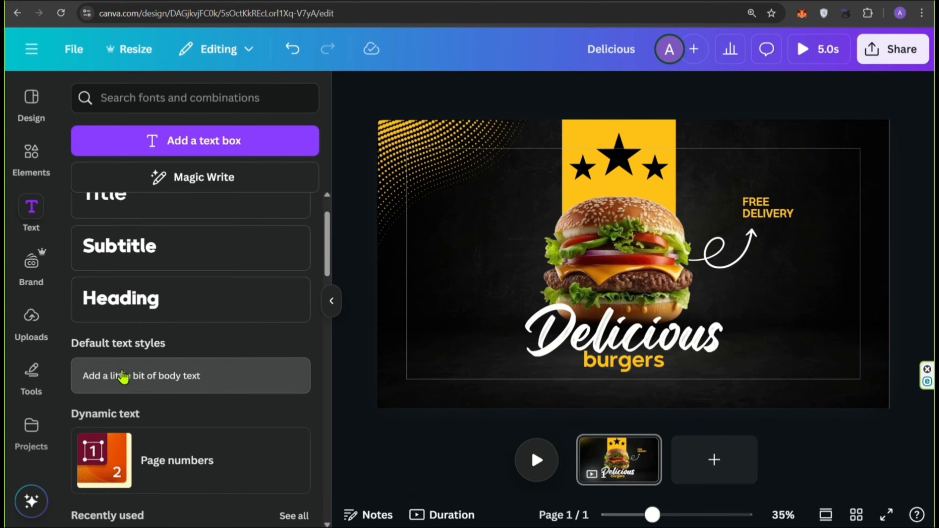
{"action": "left_click", "coordinate": [123, 376]}
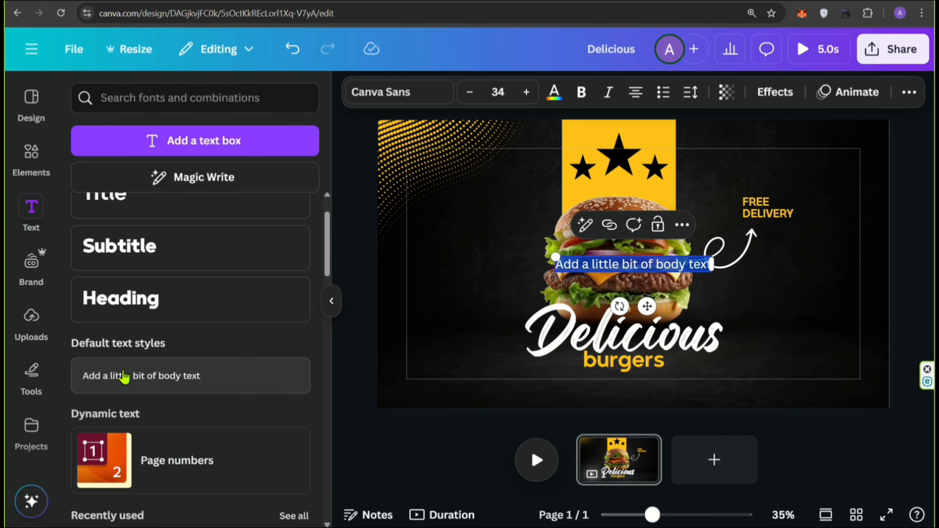
{"action": "type", "text": "WWW"}
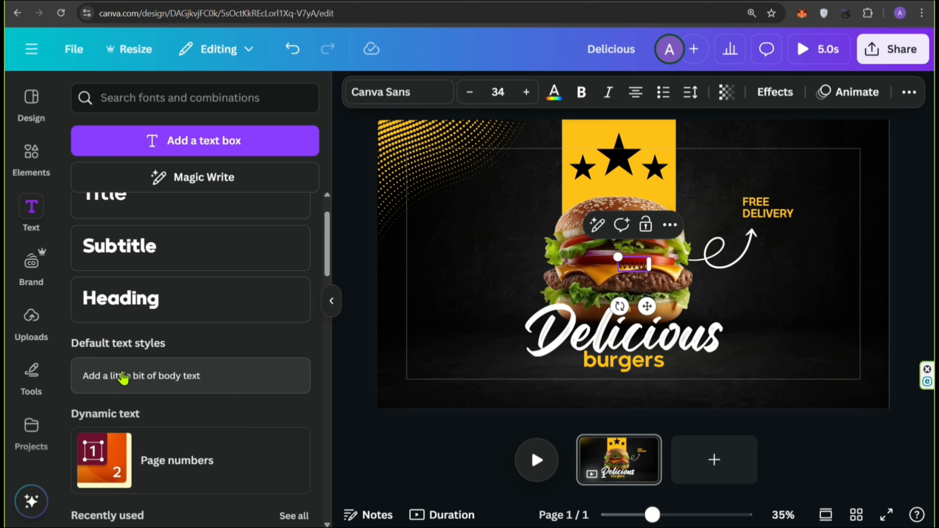
{"action": "type", "text": ".yourwebsite"}
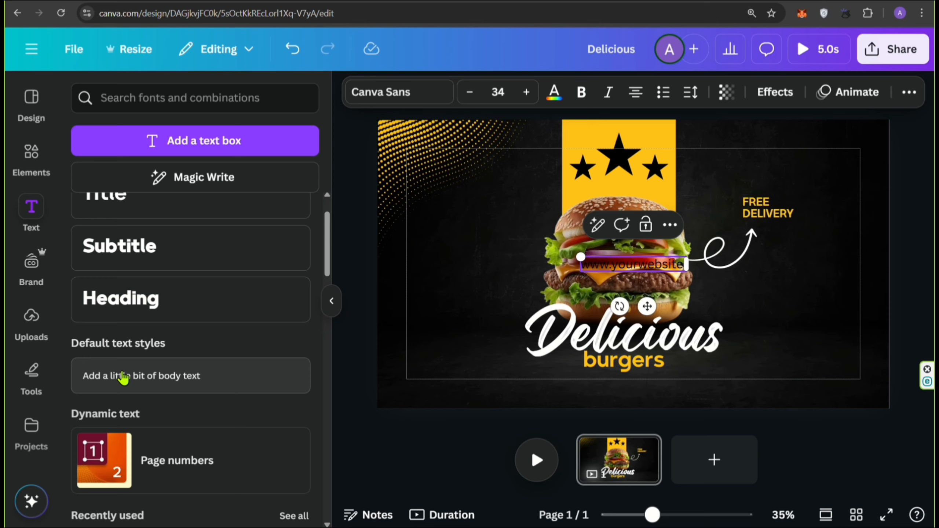
{"action": "type", "text": ".com"}
{"action": "left_click", "coordinate": [331, 300]}
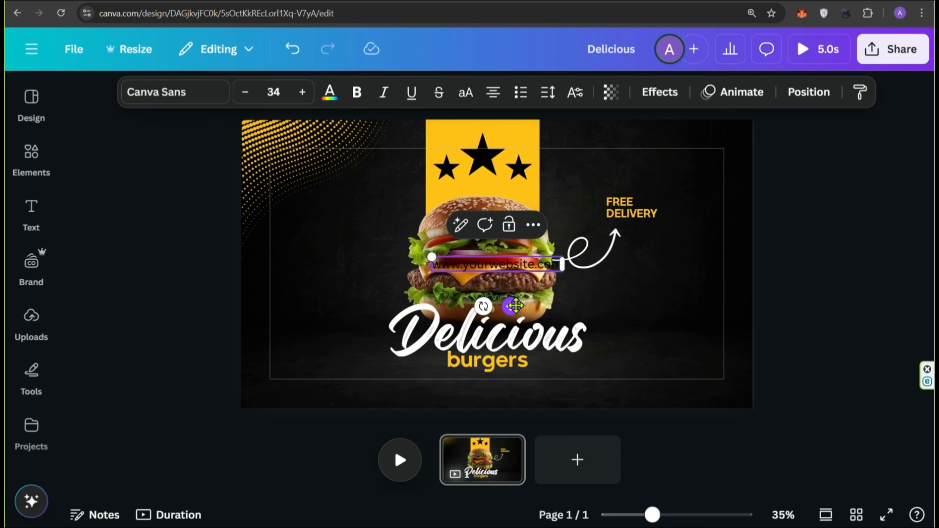
Step: Move the website text off the burger to its left side and recolour it with the document's white
{"action": "left_click_drag", "start_coordinate": [515, 305], "coordinate": [381, 333]}
{"action": "left_click", "coordinate": [345, 335]}
{"action": "left_click", "coordinate": [354, 296]}
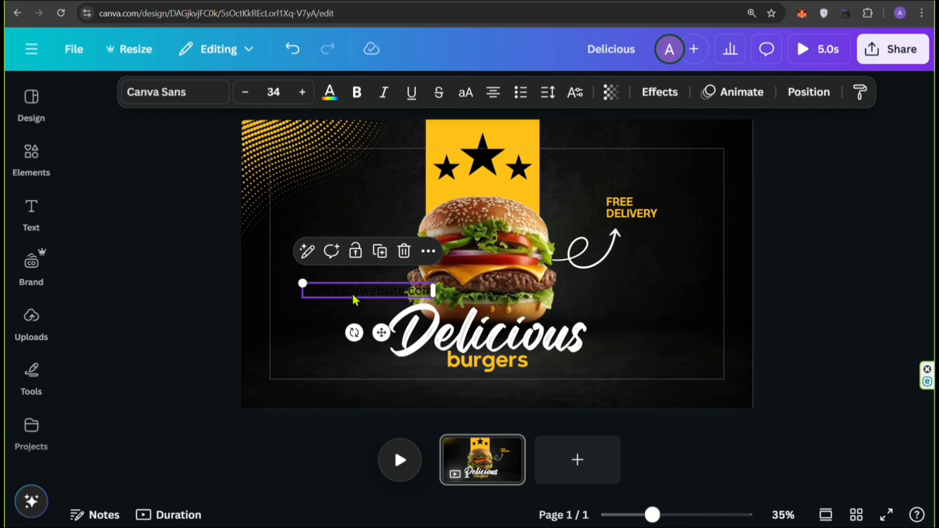
{"action": "left_click", "coordinate": [329, 92]}
{"action": "left_click", "coordinate": [210, 249]}
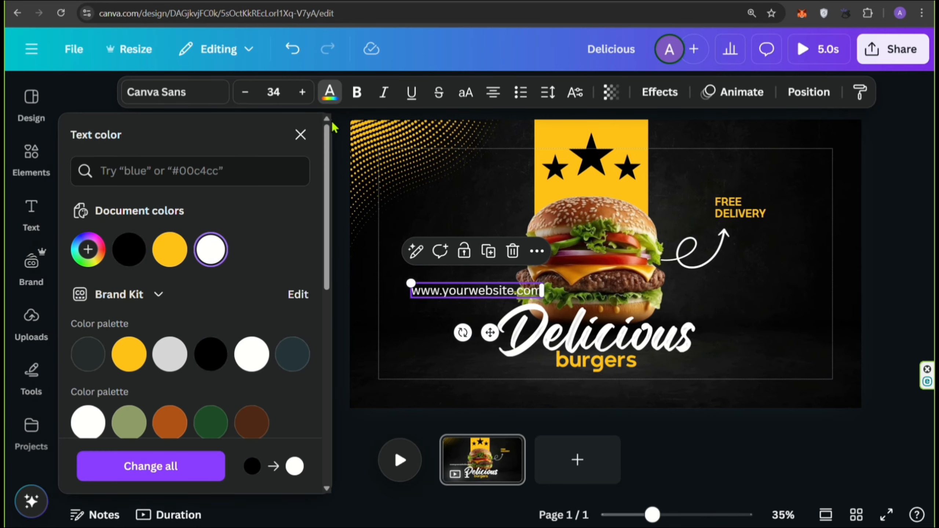
Step: Set the website text in a light weight of Montserrat and move it to the lower-left corner of the margin guides
{"action": "left_click", "coordinate": [203, 93]}
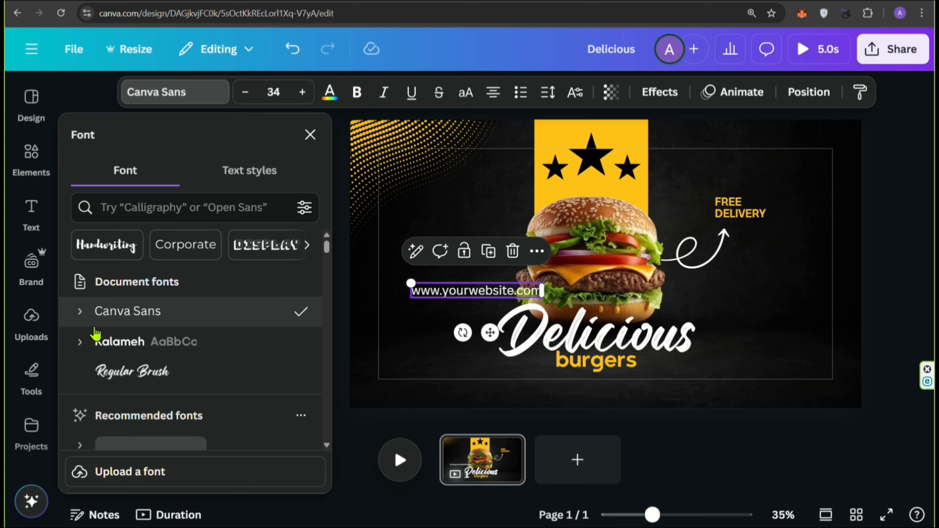
{"action": "scroll", "coordinate": [94, 337], "scroll_direction": "down", "scroll_amount": 3}
{"action": "scroll", "coordinate": [93, 343], "scroll_direction": "up", "scroll_amount": 3}
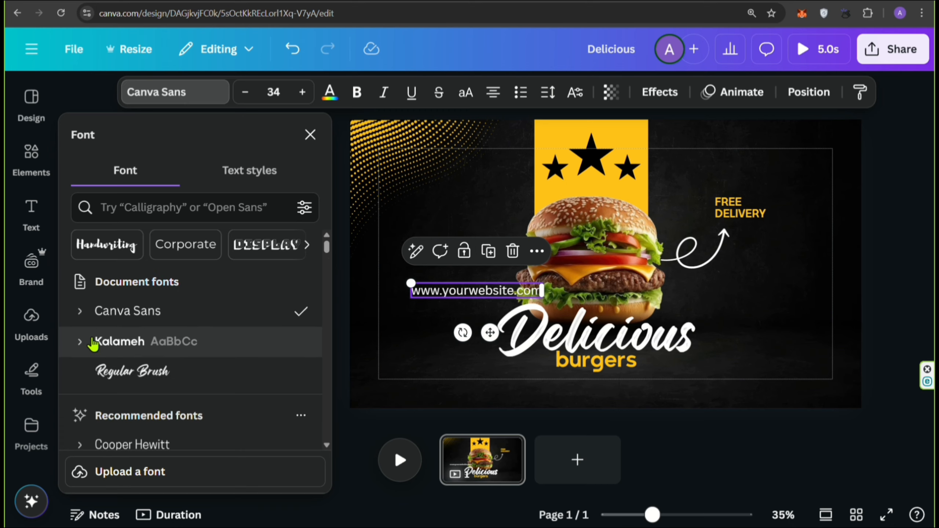
{"action": "scroll", "coordinate": [93, 344], "scroll_direction": "down", "scroll_amount": 5}
{"action": "scroll", "coordinate": [94, 344], "scroll_direction": "down", "scroll_amount": 3}
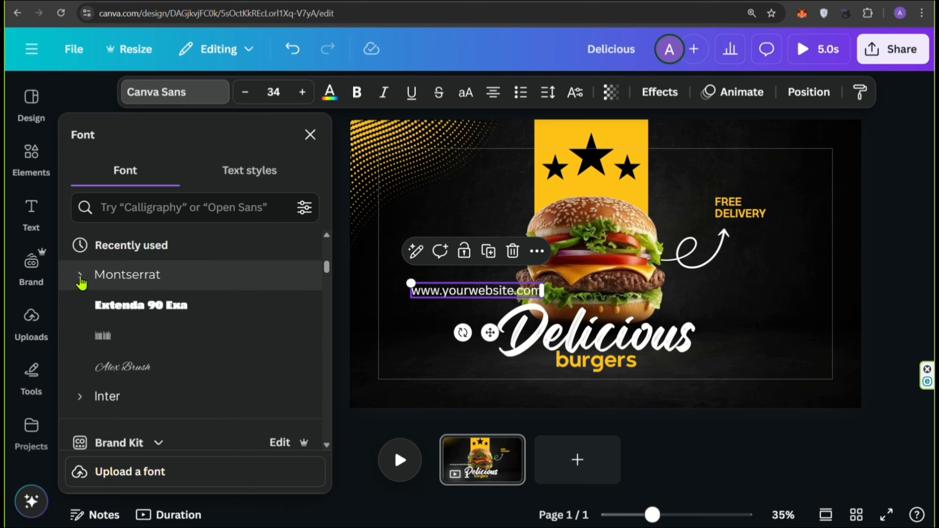
{"action": "left_click", "coordinate": [80, 276]}
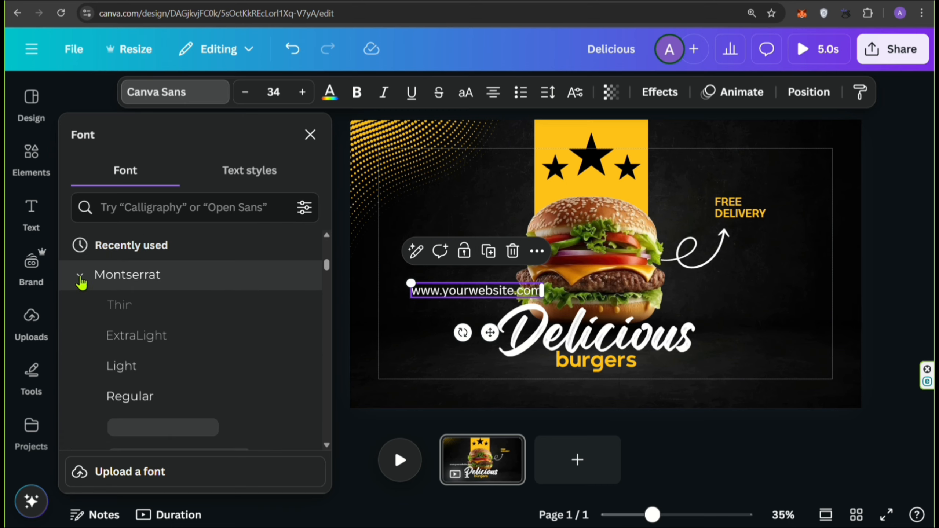
{"action": "left_click", "coordinate": [107, 351]}
{"action": "left_click", "coordinate": [310, 135]}
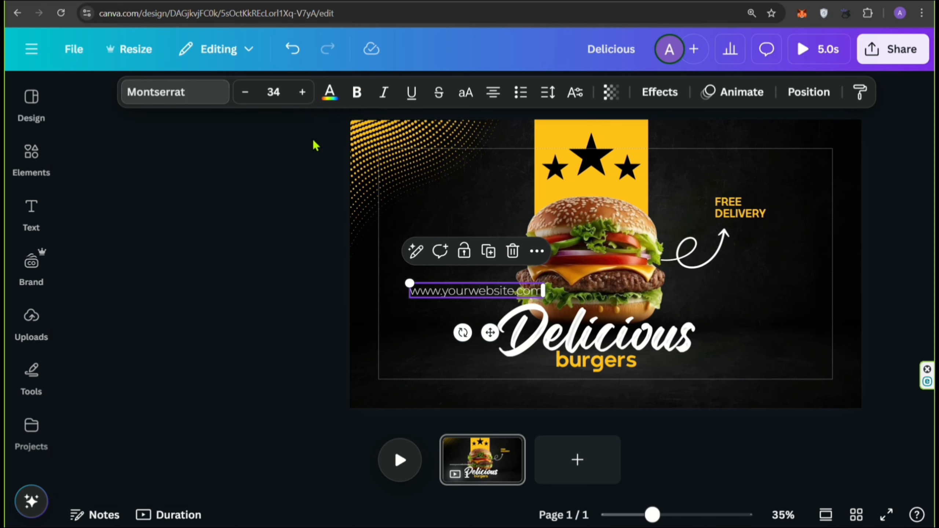
{"action": "left_click_drag", "start_coordinate": [381, 332], "coordinate": [361, 429]}
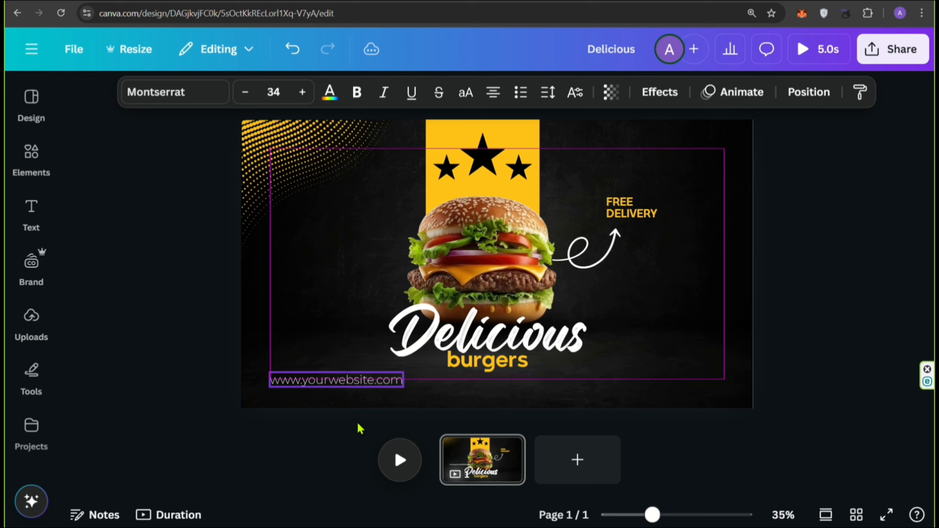
{"action": "left_click", "coordinate": [419, 391]}
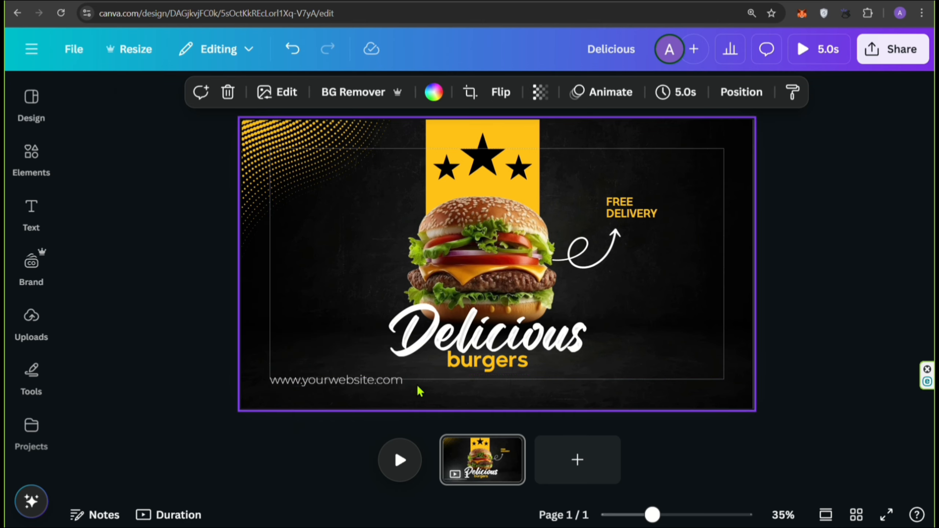
Step: Shrink the website text to size 29.4 and realign it with the lower-left corner of the margin guides
{"action": "left_click", "coordinate": [384, 382]}
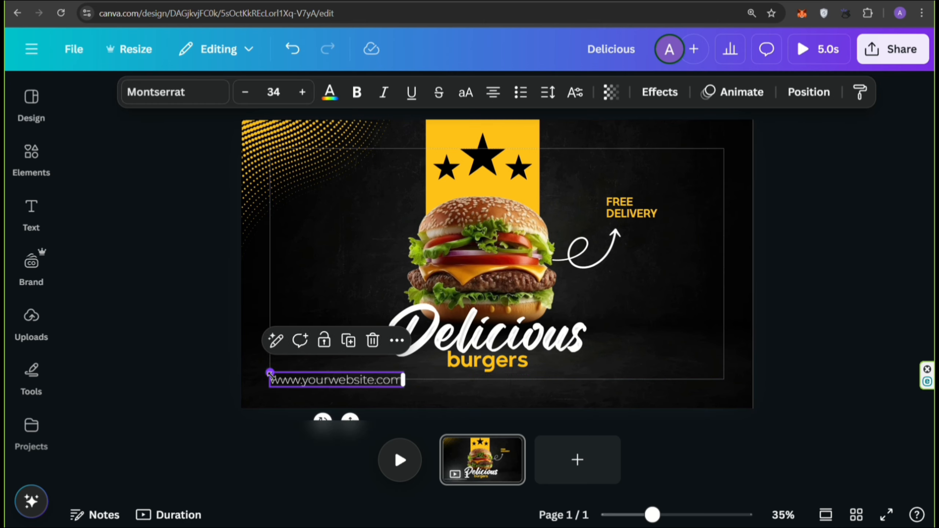
{"action": "left_click_drag", "start_coordinate": [270, 373], "coordinate": [288, 375]}
{"action": "left_click_drag", "start_coordinate": [357, 416], "coordinate": [343, 413]}
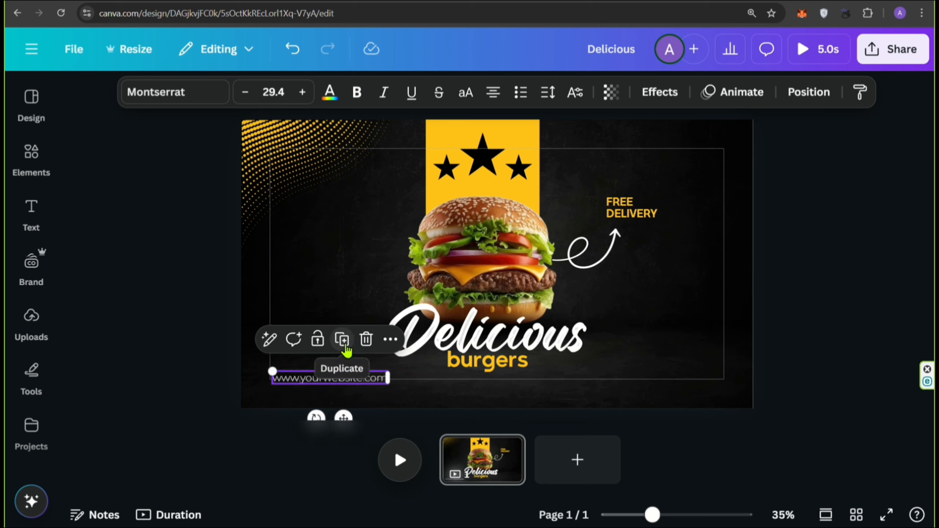
Step: Duplicate the website text to the lower-right corner of the margin guides and replace its wording with a phone number
{"action": "left_click", "coordinate": [343, 339]}
{"action": "left_click_drag", "start_coordinate": [345, 419], "coordinate": [674, 414]}
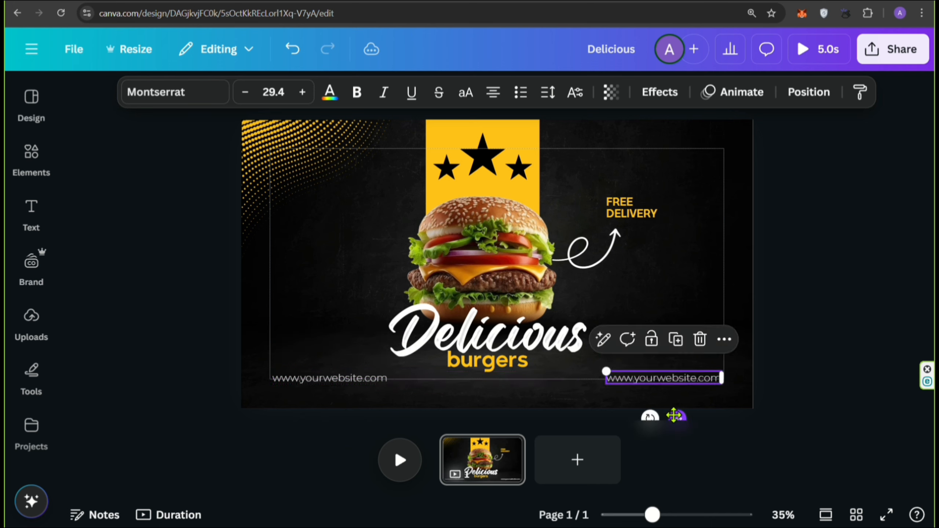
{"action": "key", "text": "Return"}
{"action": "key", "text": "BackSpace"}
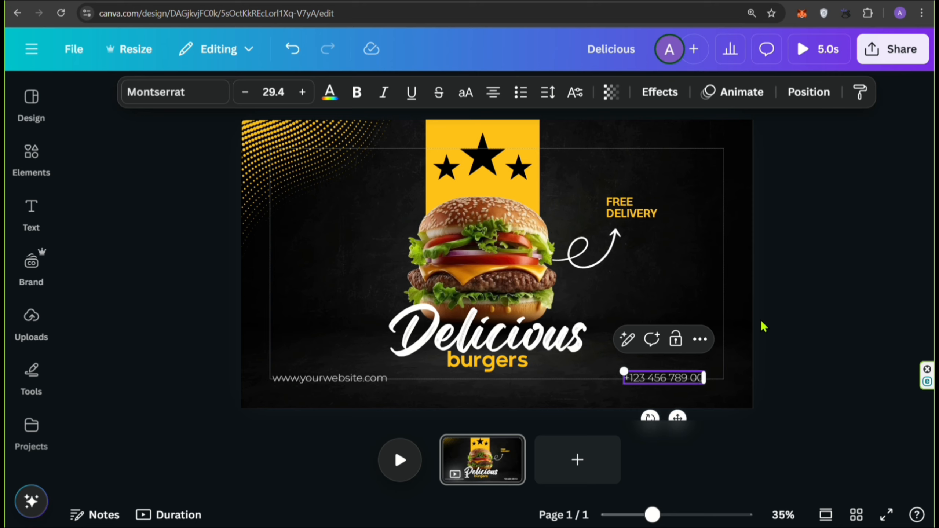
{"action": "left_click", "coordinate": [767, 358]}
Step: Move the phone number text so it ends at the right margin guide
{"action": "left_click", "coordinate": [681, 385]}
{"action": "left_click_drag", "start_coordinate": [676, 416], "coordinate": [697, 417]}
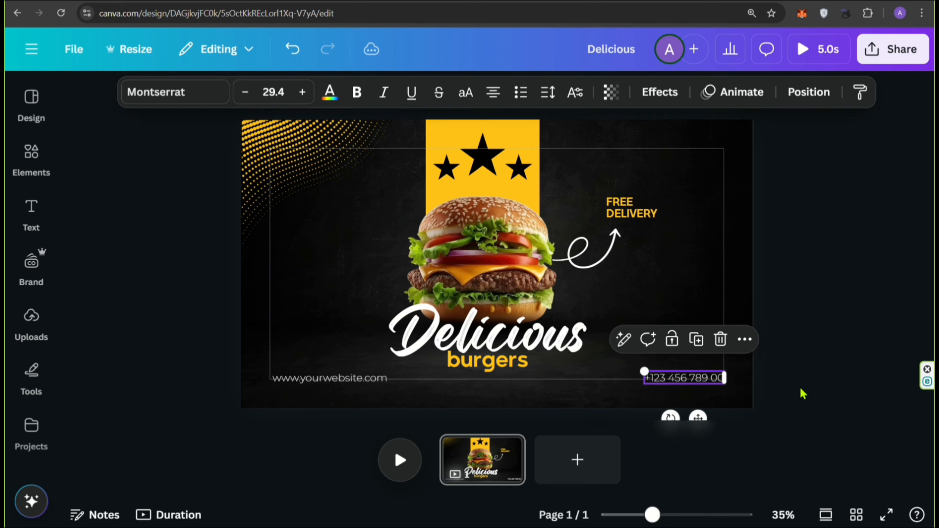
{"action": "left_click", "coordinate": [802, 394]}
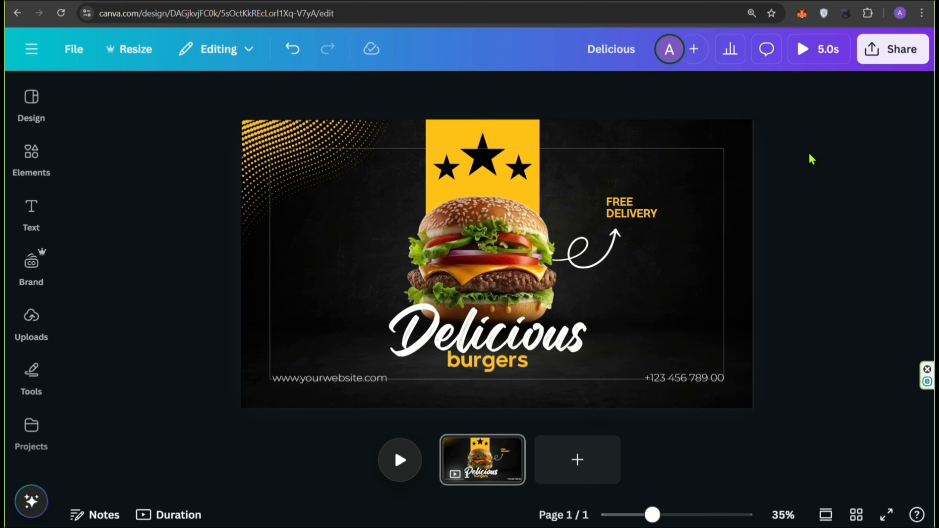
Step: Select all elements above the background and bring up the Magic Animate styles for the entire design
{"action": "left_click_drag", "start_coordinate": [812, 117], "coordinate": [261, 400]}
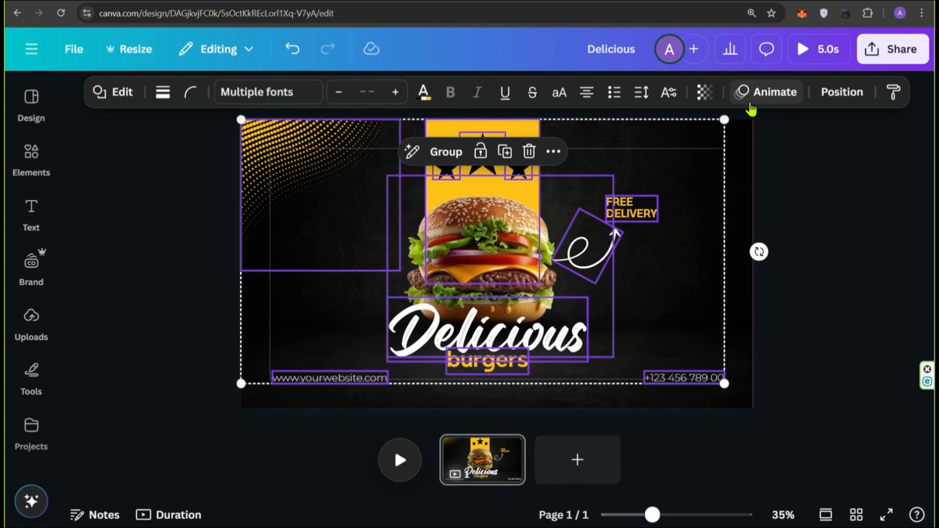
{"action": "left_click", "coordinate": [762, 94]}
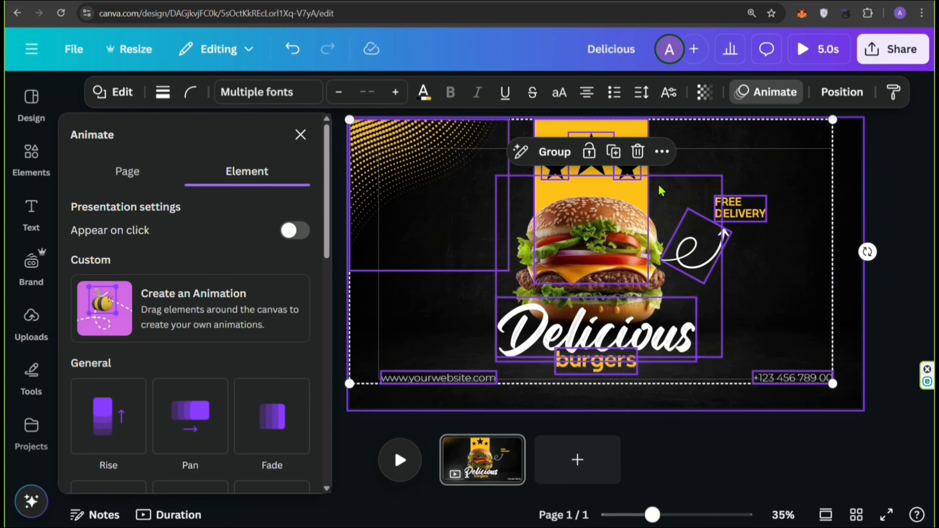
{"action": "left_click", "coordinate": [162, 177]}
{"action": "left_click", "coordinate": [169, 258]}
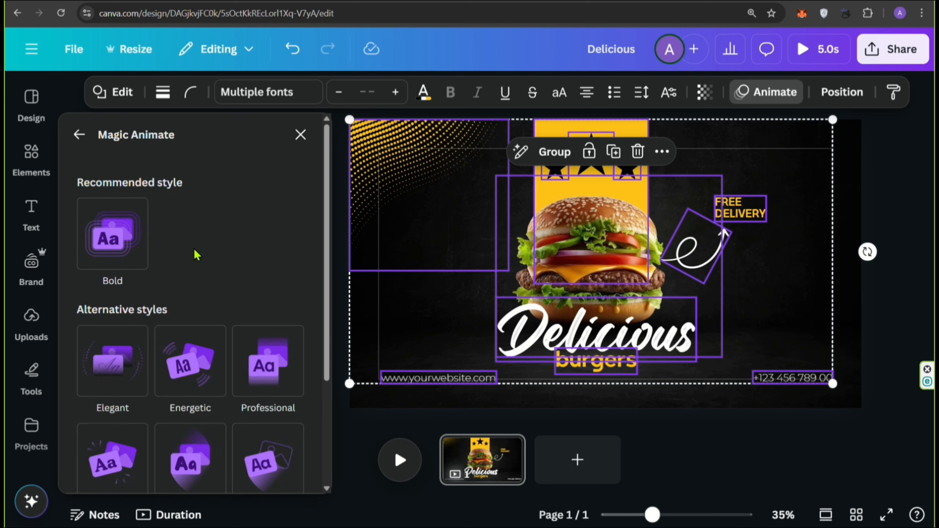
{"action": "scroll", "coordinate": [199, 254], "scroll_direction": "down", "scroll_amount": 3}
Step: Try the Elegant, Energetic, Professional, Playful, Handmade, Digital and Minimal Magic Animate styles on the design
{"action": "left_click", "coordinate": [97, 255]}
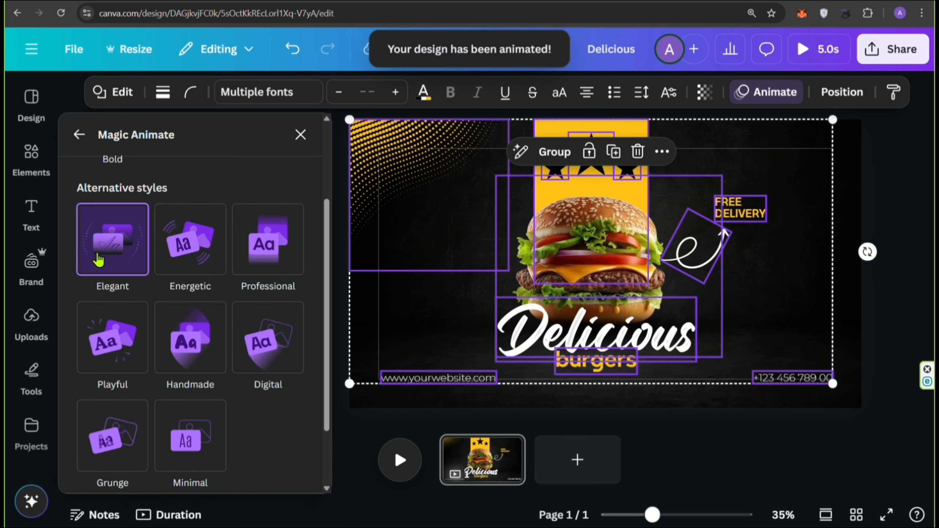
{"action": "left_click", "coordinate": [172, 259]}
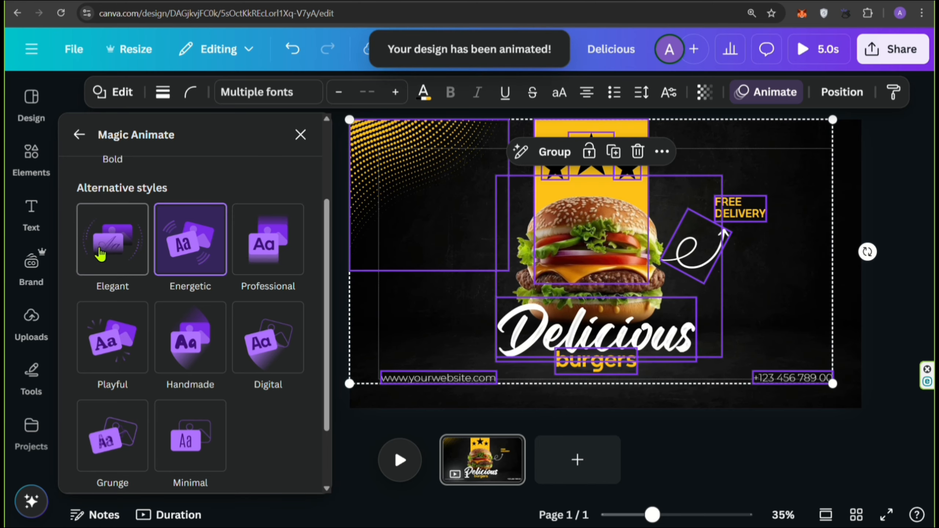
{"action": "left_click", "coordinate": [99, 255]}
{"action": "left_click", "coordinate": [204, 263]}
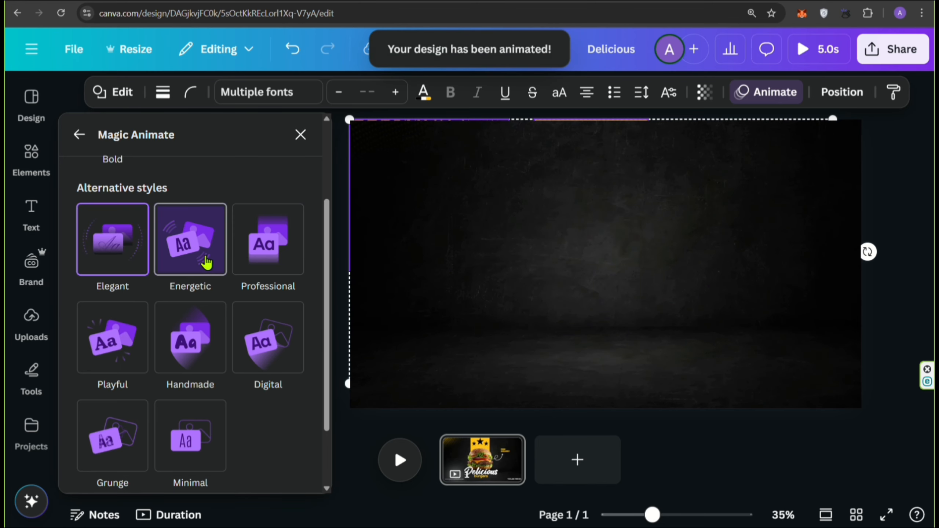
{"action": "left_click", "coordinate": [253, 258]}
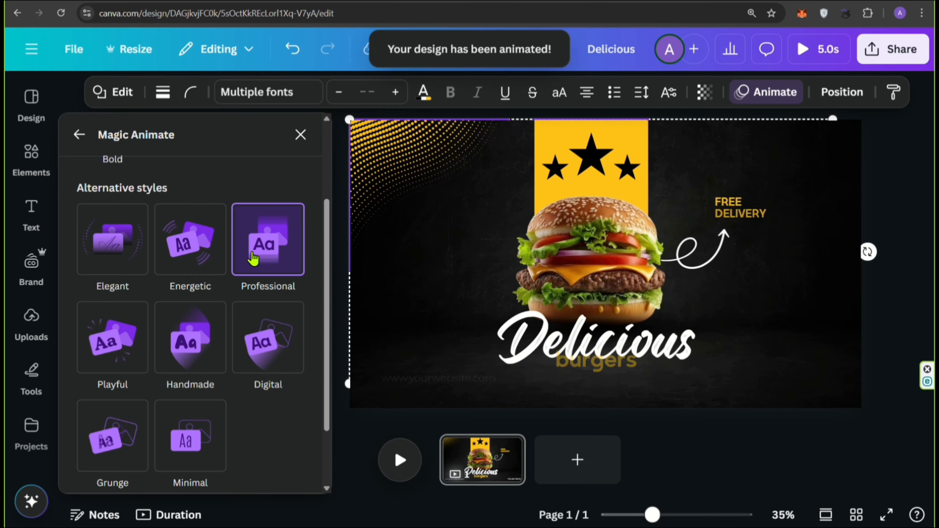
{"action": "left_click", "coordinate": [113, 334]}
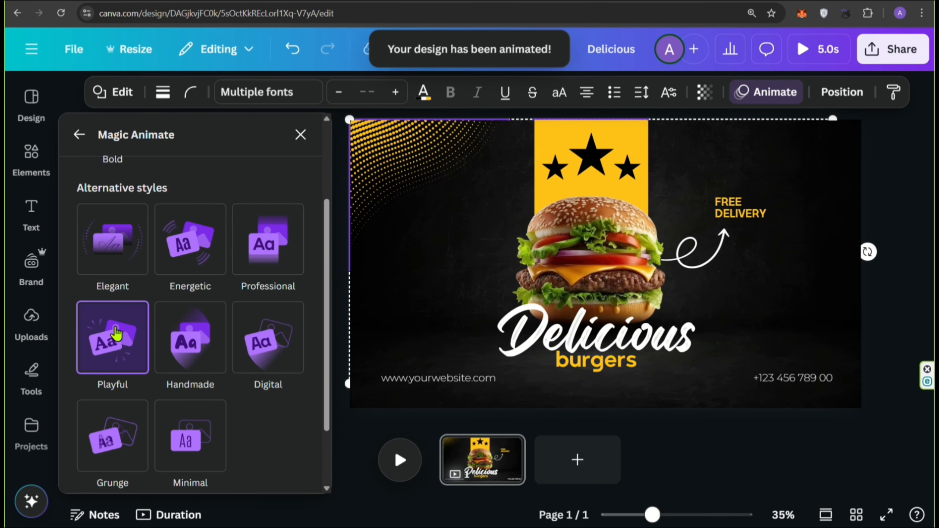
{"action": "left_click", "coordinate": [178, 341]}
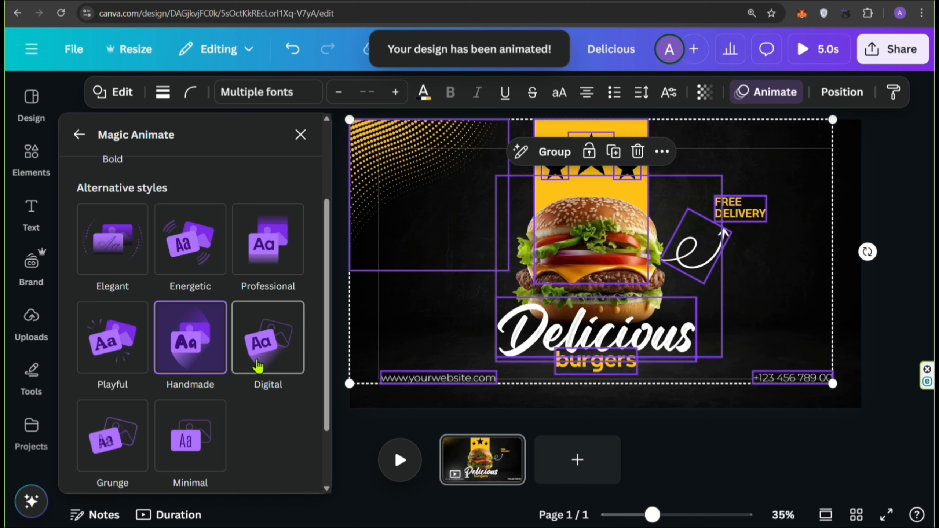
{"action": "left_click", "coordinate": [257, 366]}
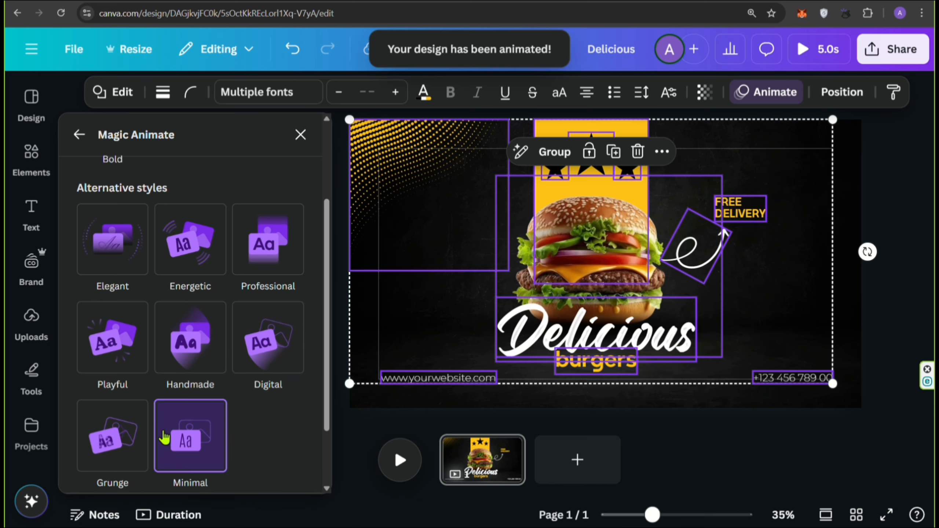
Step: Apply the Grunge Magic Animate style to the design, close the animation settings and deselect the elements
{"action": "left_click", "coordinate": [114, 437]}
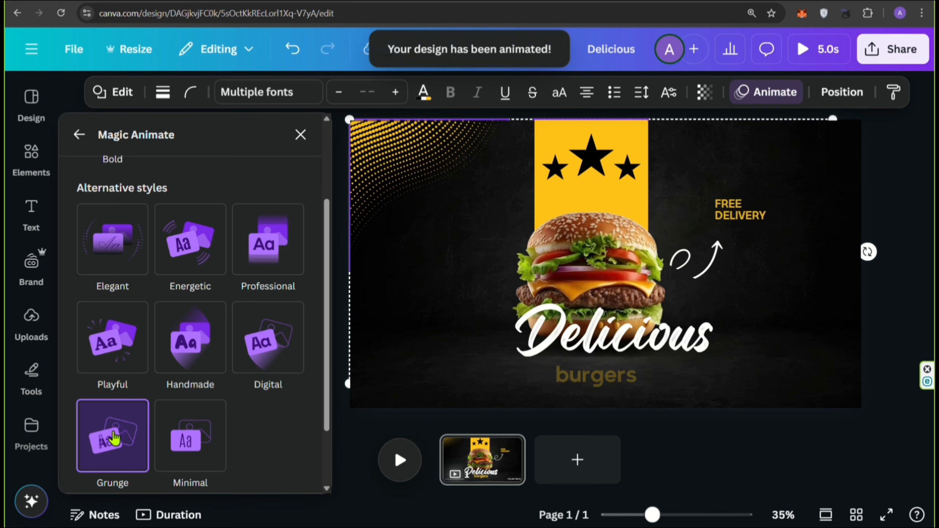
{"action": "left_click", "coordinate": [79, 135]}
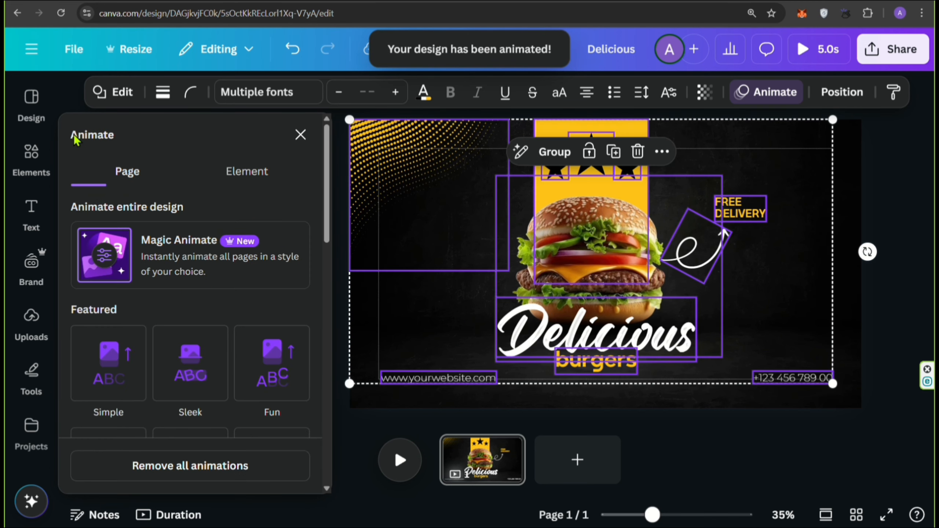
{"action": "left_click", "coordinate": [247, 177]}
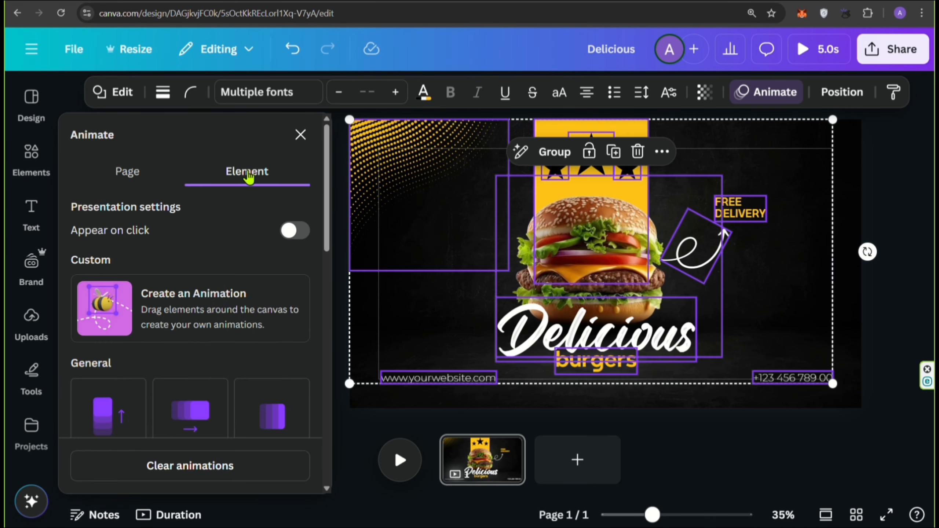
{"action": "left_click", "coordinate": [300, 136]}
{"action": "left_click", "coordinate": [183, 286]}
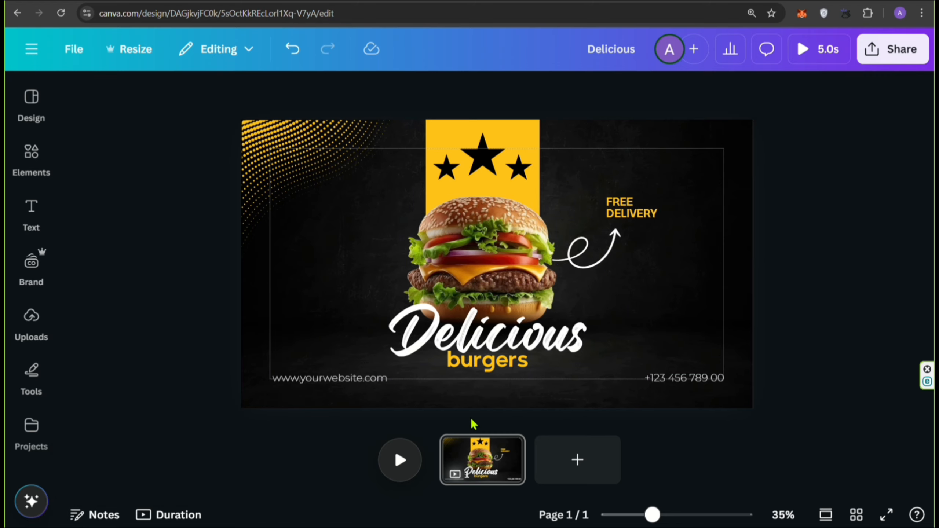
Step: Duplicate the page and delete everything except the dark background from the first page
{"action": "left_click", "coordinate": [511, 448]}
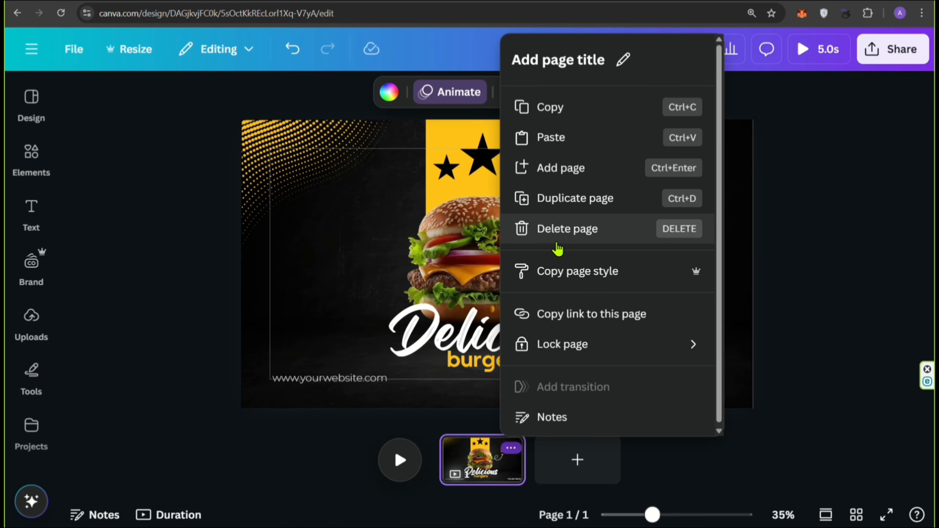
{"action": "left_click", "coordinate": [555, 198]}
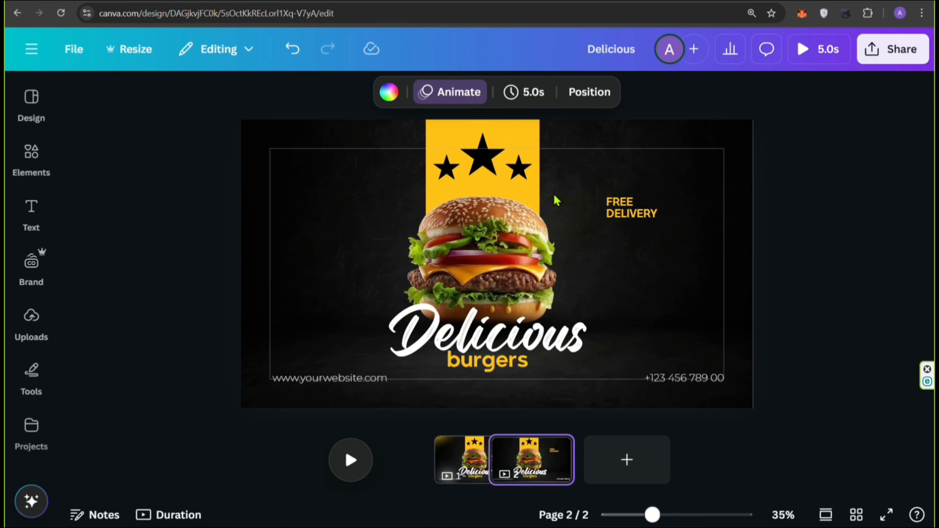
{"action": "left_click", "coordinate": [425, 471]}
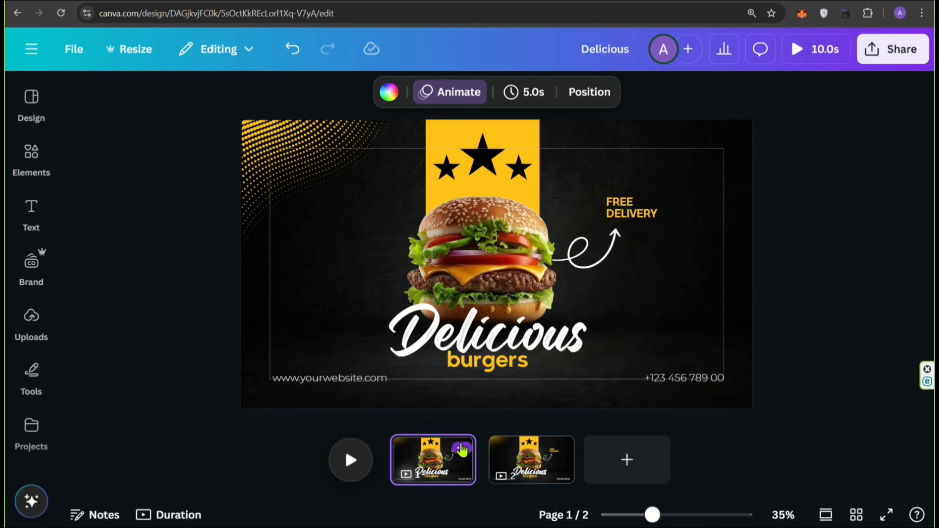
{"action": "left_click_drag", "start_coordinate": [792, 135], "coordinate": [199, 380]}
{"action": "left_click", "coordinate": [528, 150]}
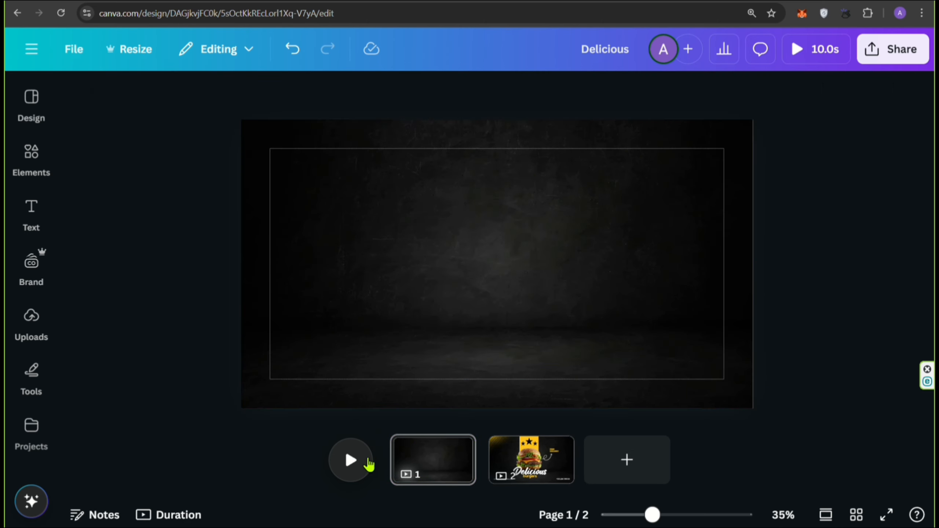
Step: Play back the two-page timeline with durations shown and shorten the blank first page to 2.0 s
{"action": "left_click", "coordinate": [183, 515]}
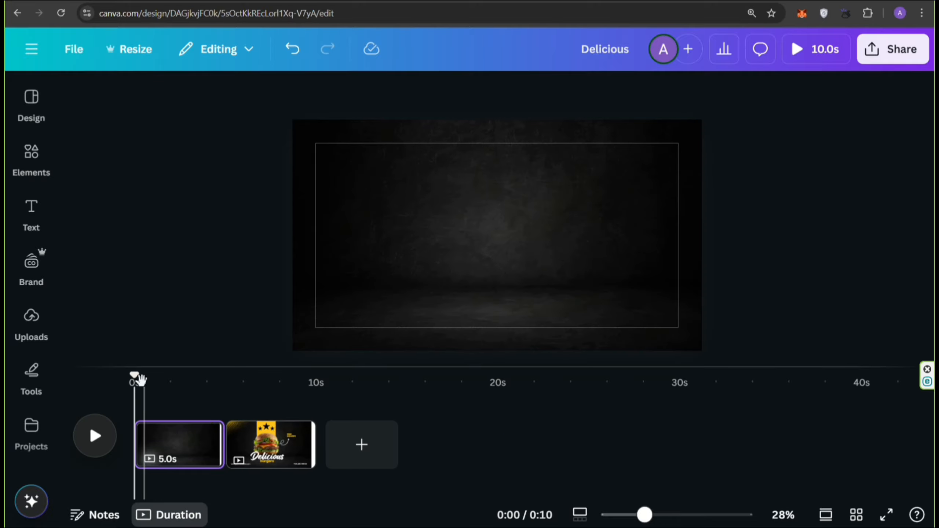
{"action": "left_click", "coordinate": [95, 435]}
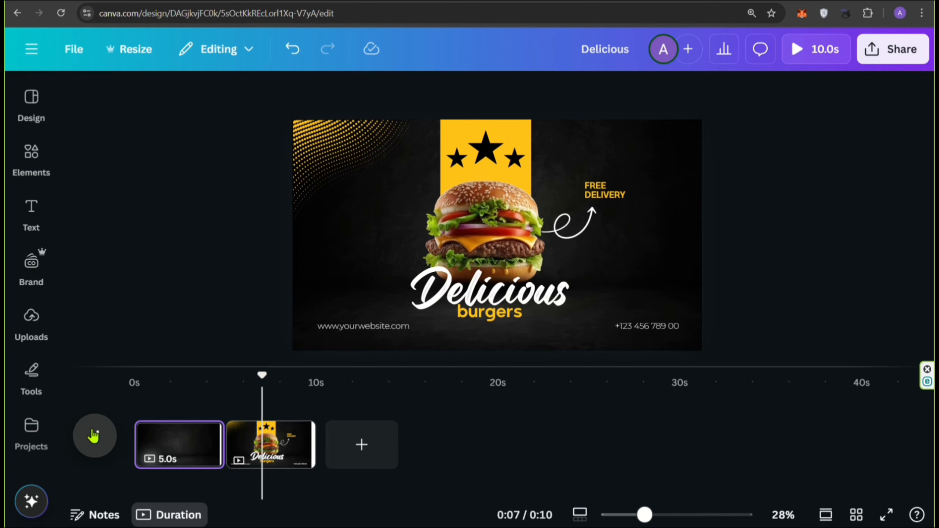
{"action": "left_click", "coordinate": [95, 435]}
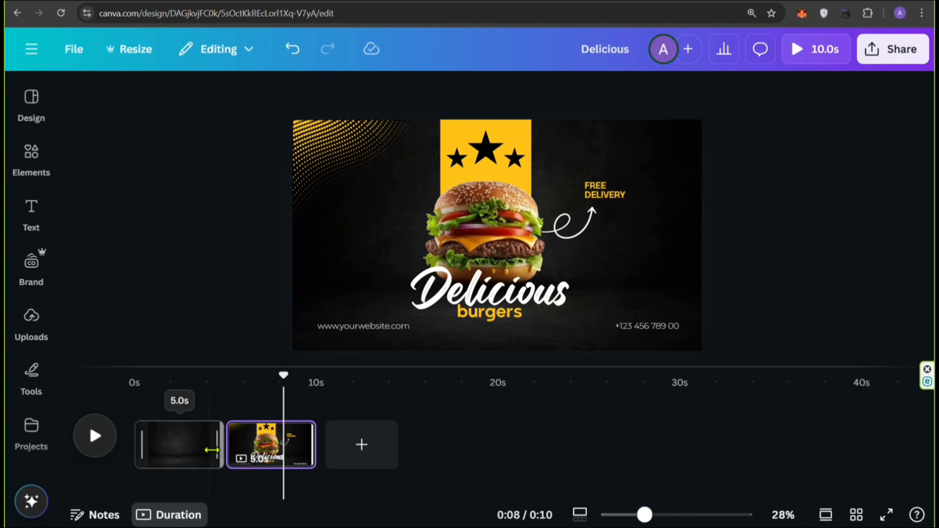
{"action": "left_click_drag", "start_coordinate": [216, 447], "coordinate": [163, 454]}
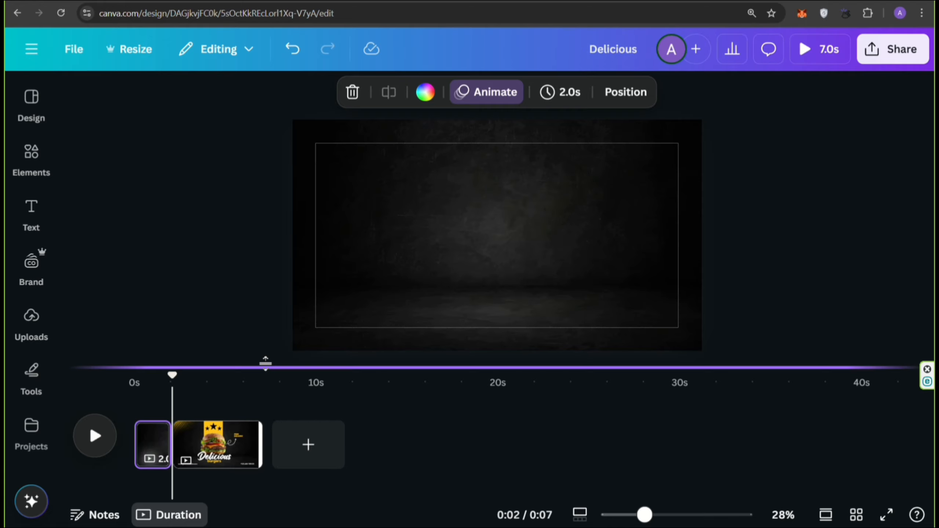
Step: Give the yellow dot pattern on the second page a Pan animation on enter
{"action": "left_click", "coordinate": [230, 433]}
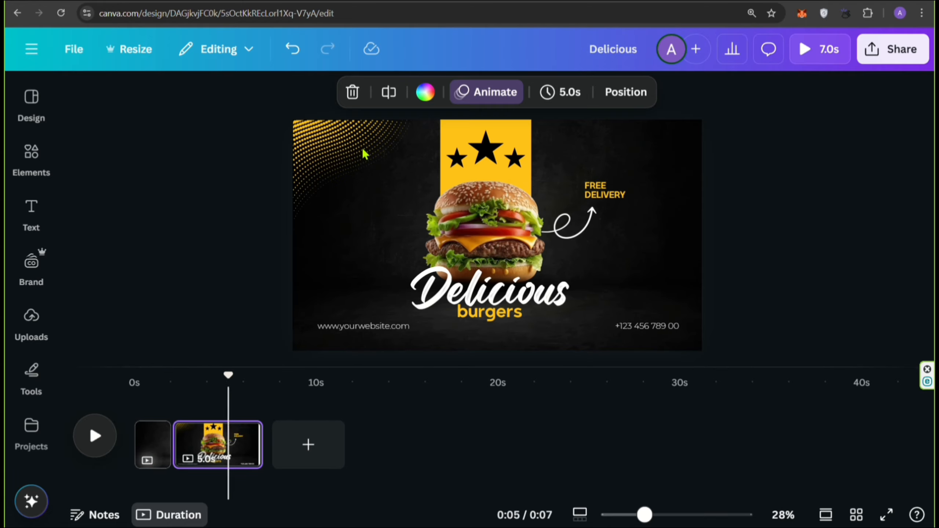
{"action": "left_click", "coordinate": [328, 159]}
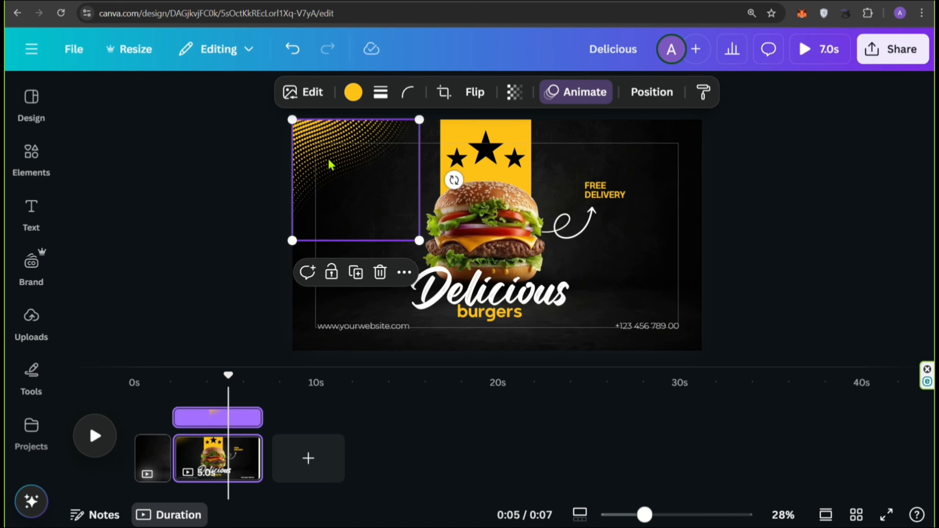
{"action": "left_click", "coordinate": [554, 103]}
{"action": "scroll", "coordinate": [139, 231], "scroll_direction": "up", "scroll_amount": 5}
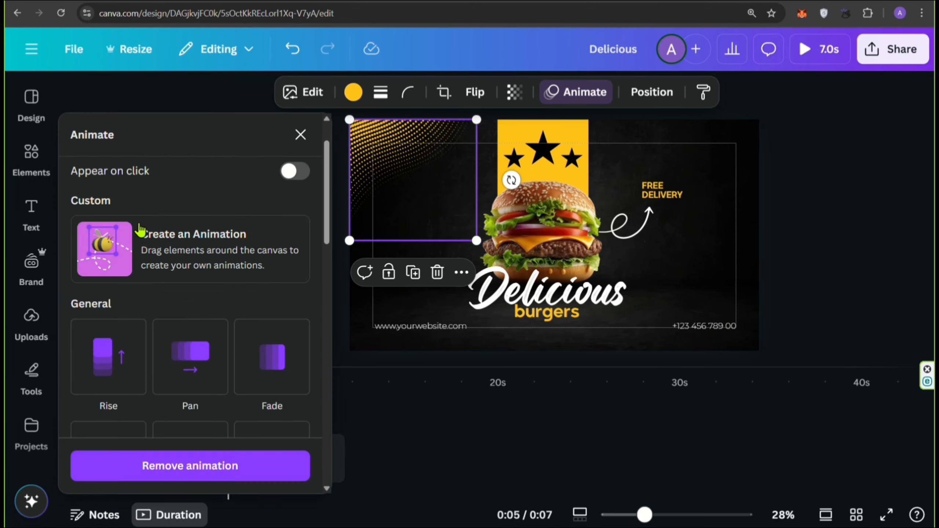
{"action": "left_click", "coordinate": [190, 369]}
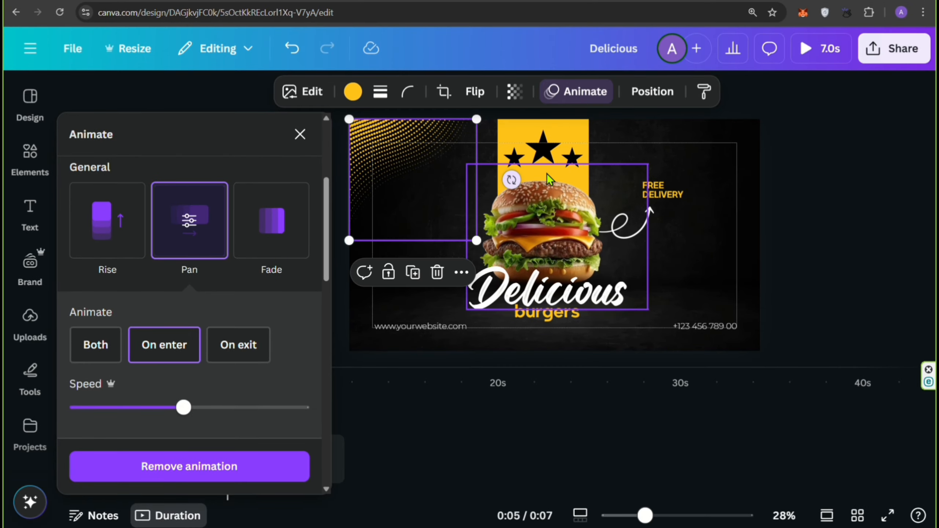
Step: Give the "FREE DELIVERY", "Delicious" and "burgers" texts together a Bounce animation on enter
{"action": "left_click", "coordinate": [668, 202]}
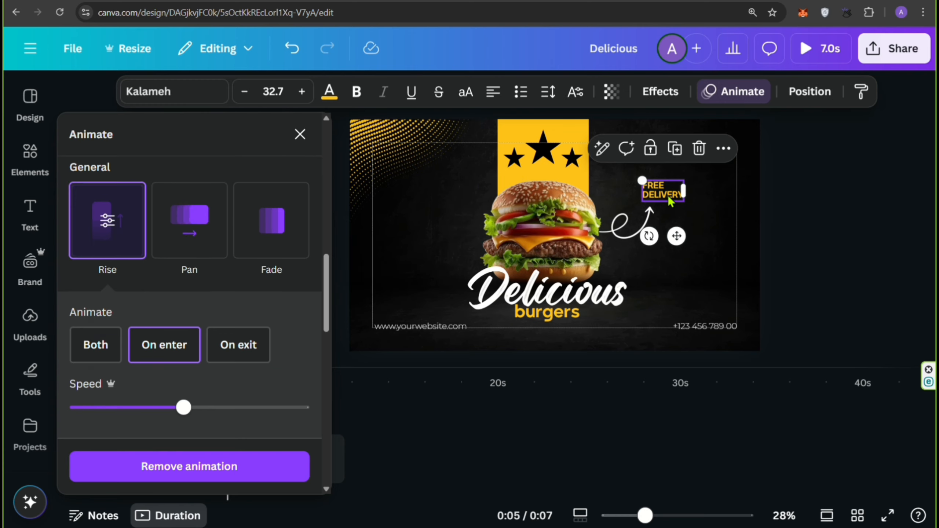
{"action": "left_click", "coordinate": [619, 296], "text": "shift"}
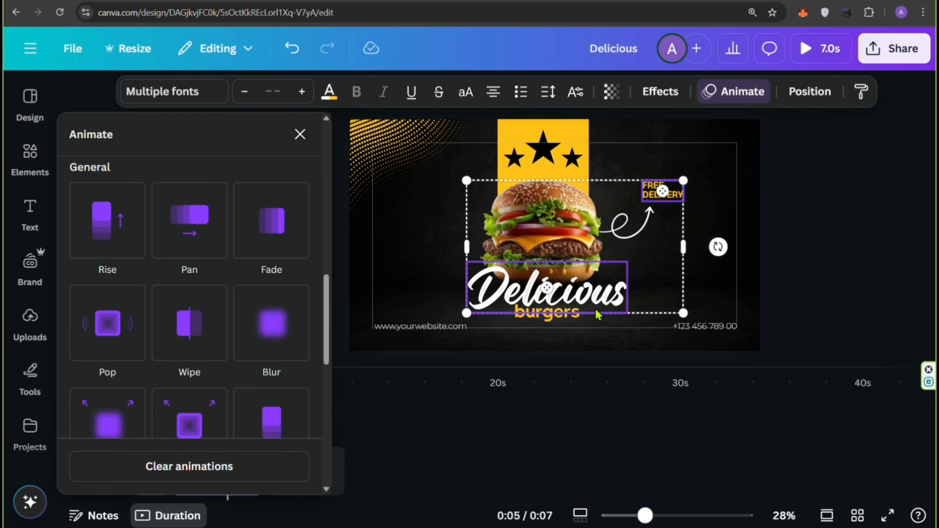
{"action": "left_click", "coordinate": [580, 319], "text": "shift"}
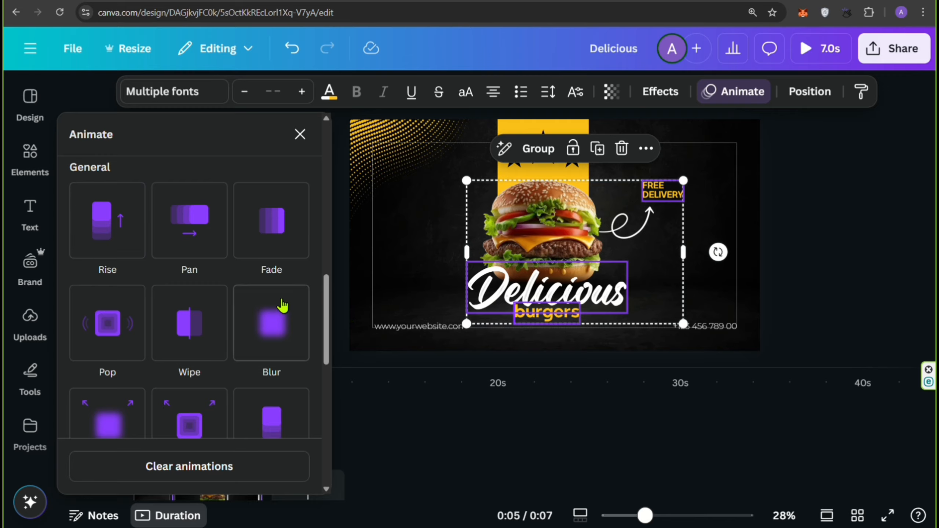
{"action": "scroll", "coordinate": [268, 301], "scroll_direction": "down", "scroll_amount": 5}
{"action": "scroll", "coordinate": [268, 300], "scroll_direction": "down", "scroll_amount": 8}
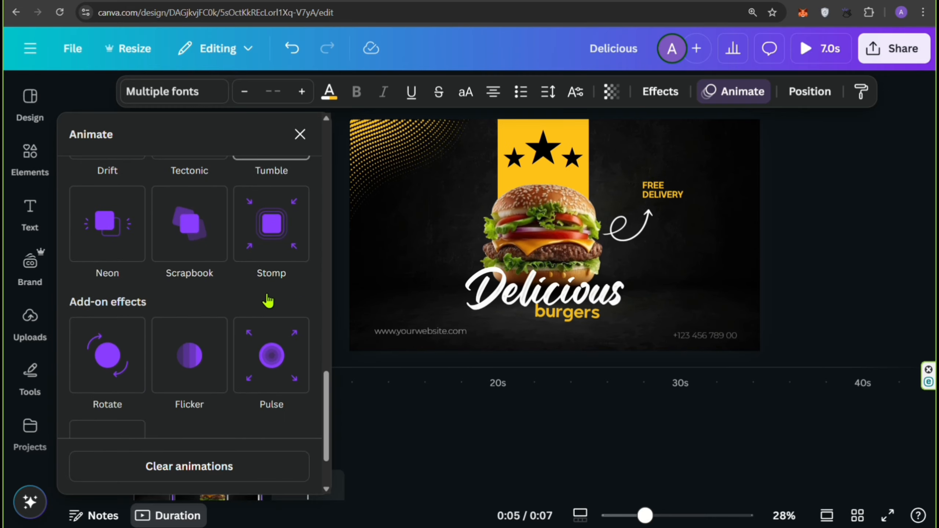
{"action": "scroll", "coordinate": [268, 300], "scroll_direction": "up", "scroll_amount": 8}
{"action": "scroll", "coordinate": [267, 301], "scroll_direction": "down", "scroll_amount": 2}
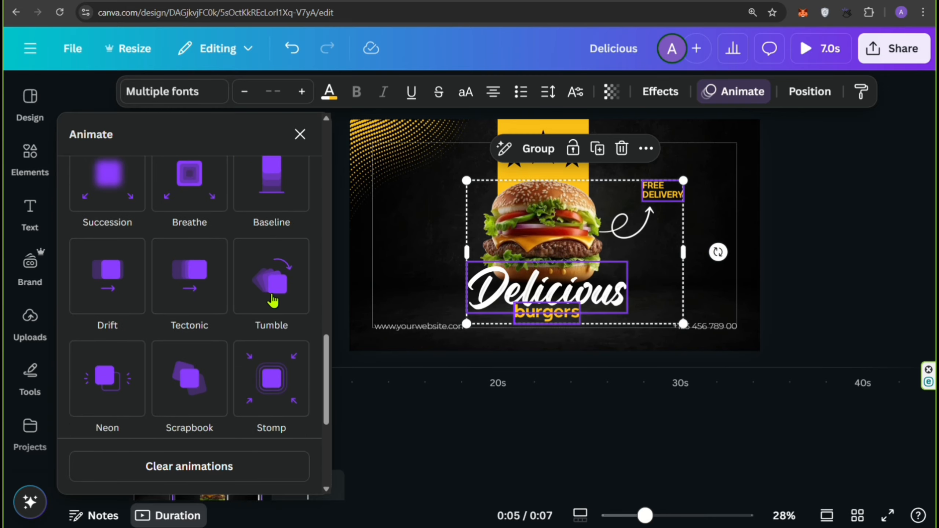
{"action": "scroll", "coordinate": [268, 300], "scroll_direction": "up", "scroll_amount": 6}
{"action": "scroll", "coordinate": [267, 300], "scroll_direction": "up", "scroll_amount": 5}
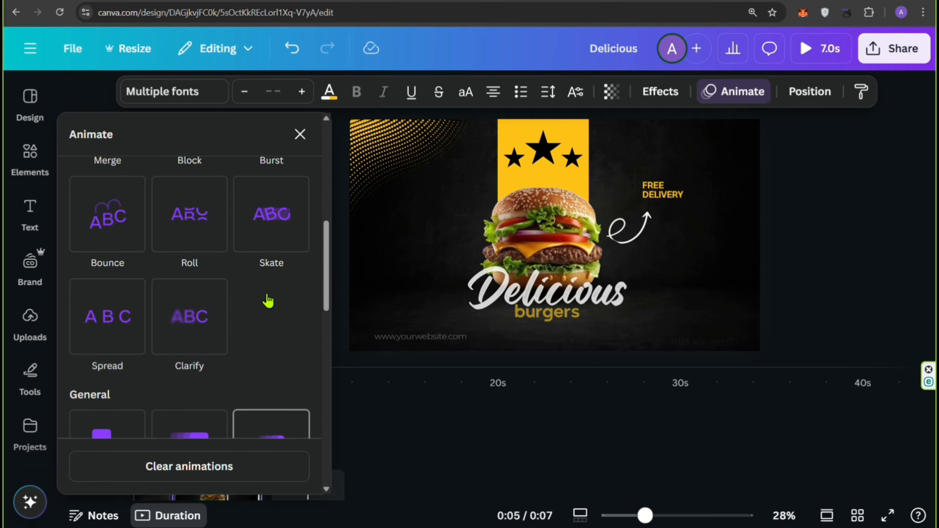
{"action": "left_click", "coordinate": [105, 252]}
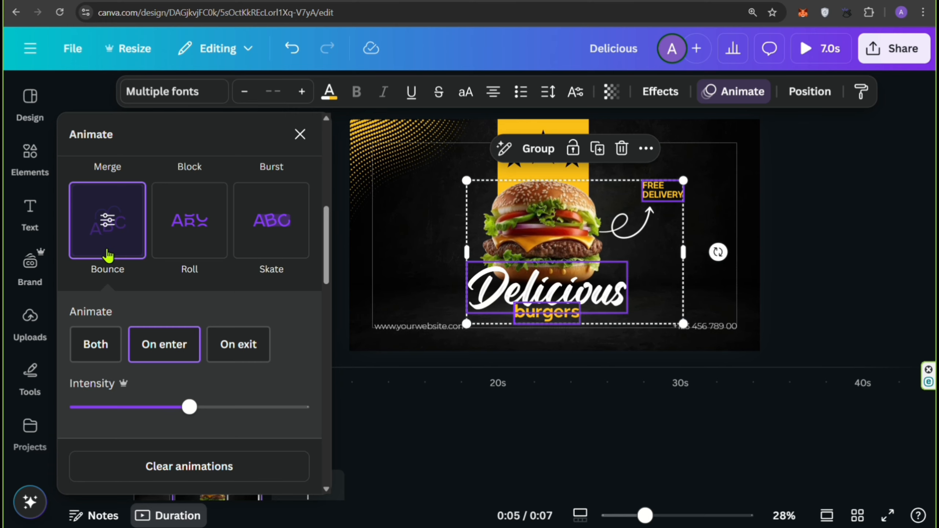
Step: Check which animation is applied to the website text and the phone number text
{"action": "left_click", "coordinate": [392, 329]}
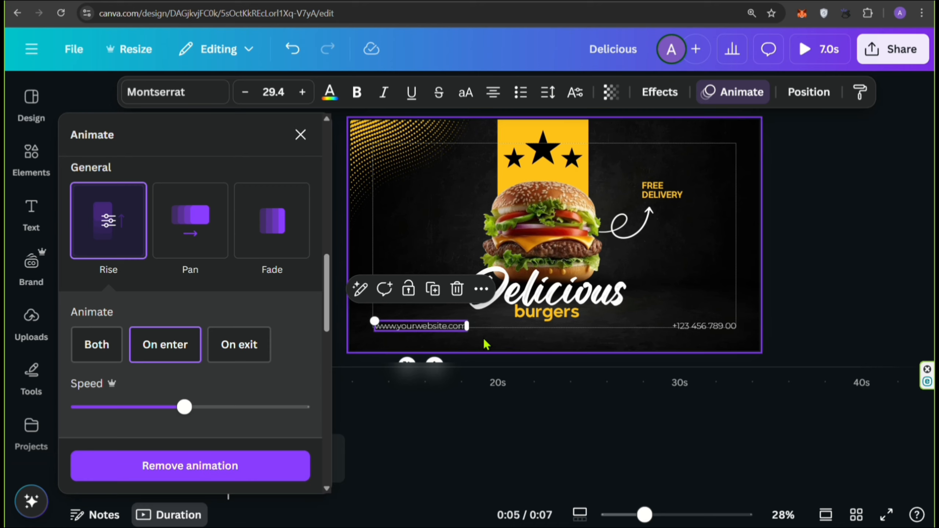
{"action": "left_click", "coordinate": [691, 328]}
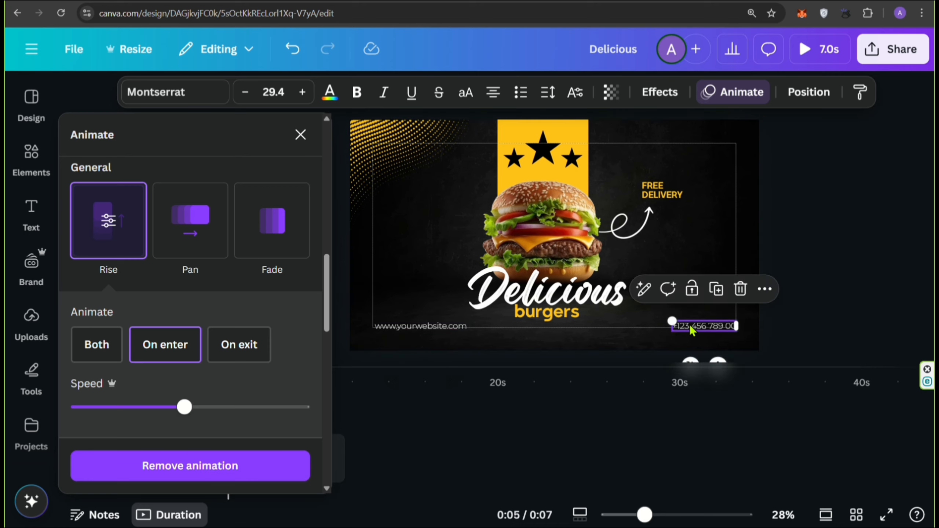
Step: Close the animation settings with nothing selected and return the timeline playhead to 0.0 s
{"action": "left_click", "coordinate": [300, 135]}
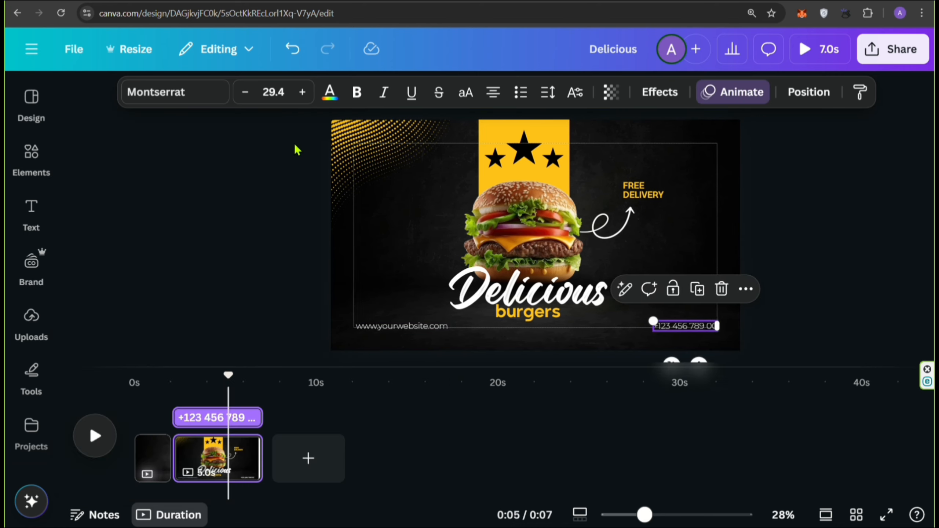
{"action": "left_click", "coordinate": [233, 207]}
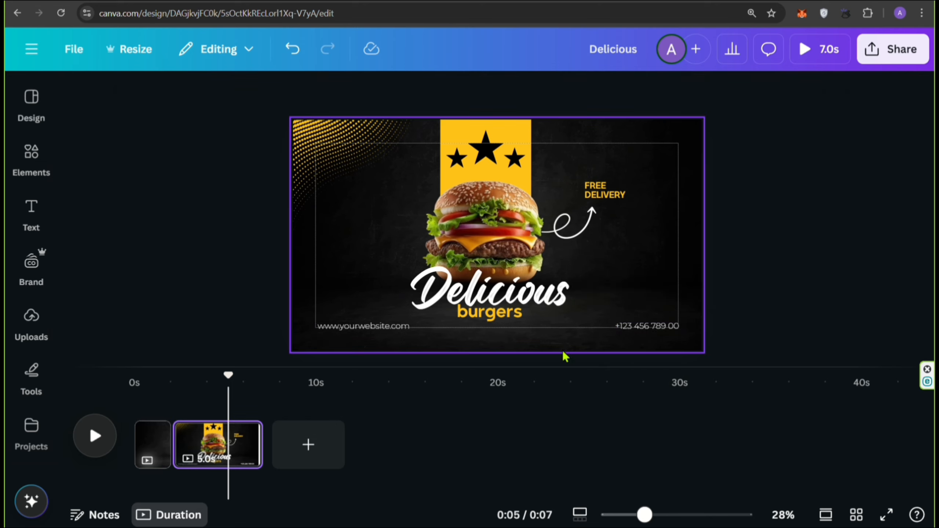
{"action": "left_click_drag", "start_coordinate": [228, 376], "coordinate": [111, 384]}
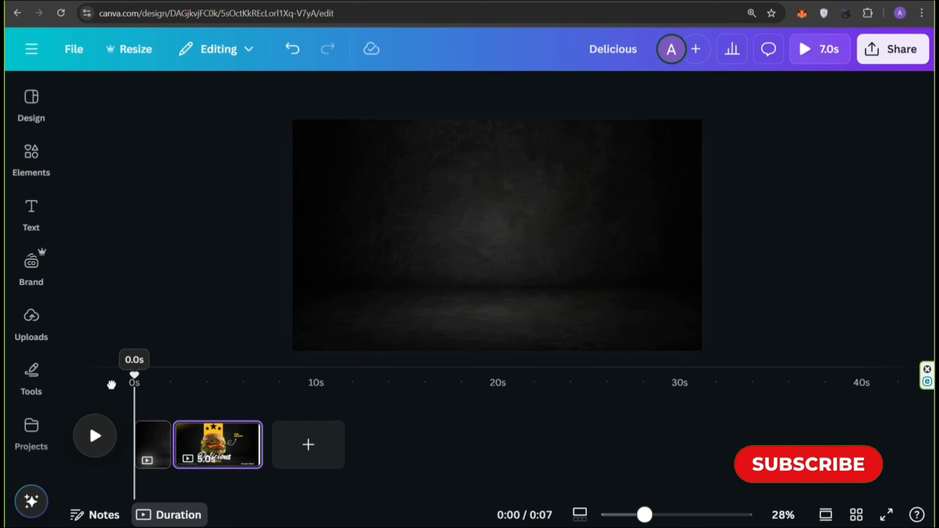